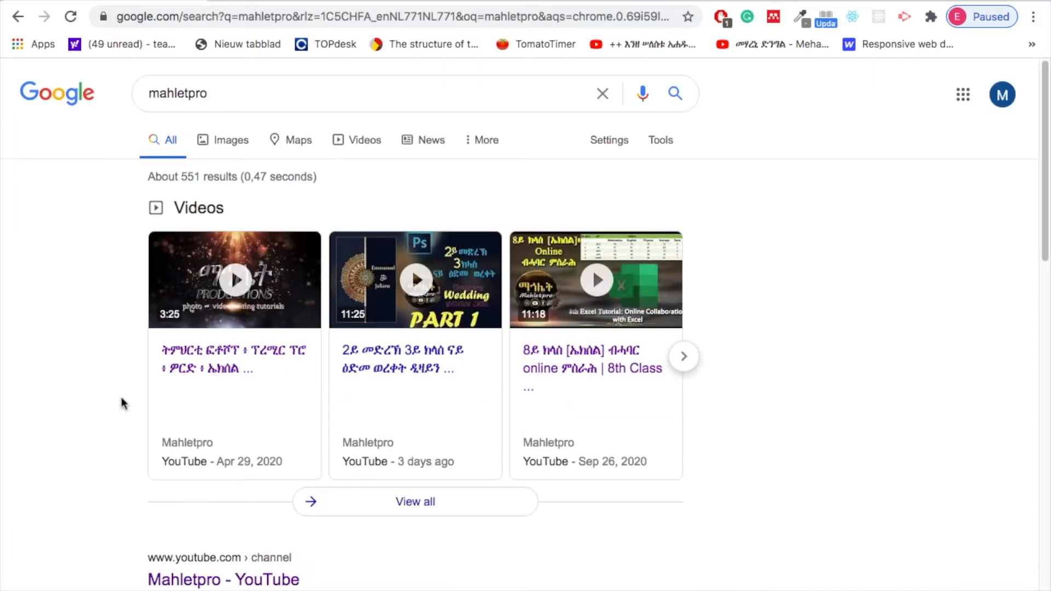
Open the Mahletpro YouTube channel from the search results and view its created playlists.
scroll(121, 397, down, 3)
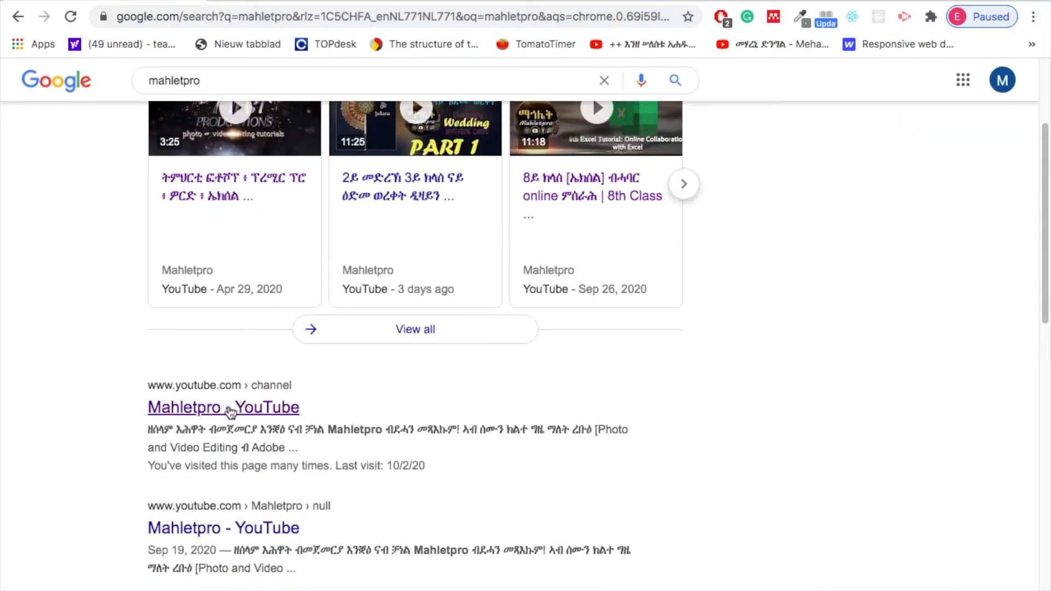
click(213, 410)
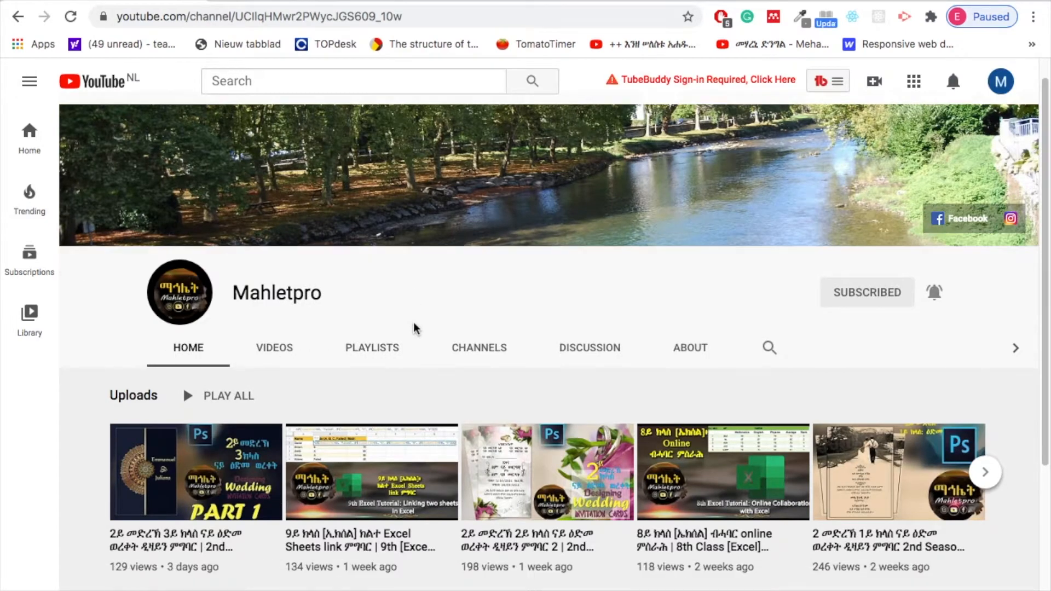
click(382, 350)
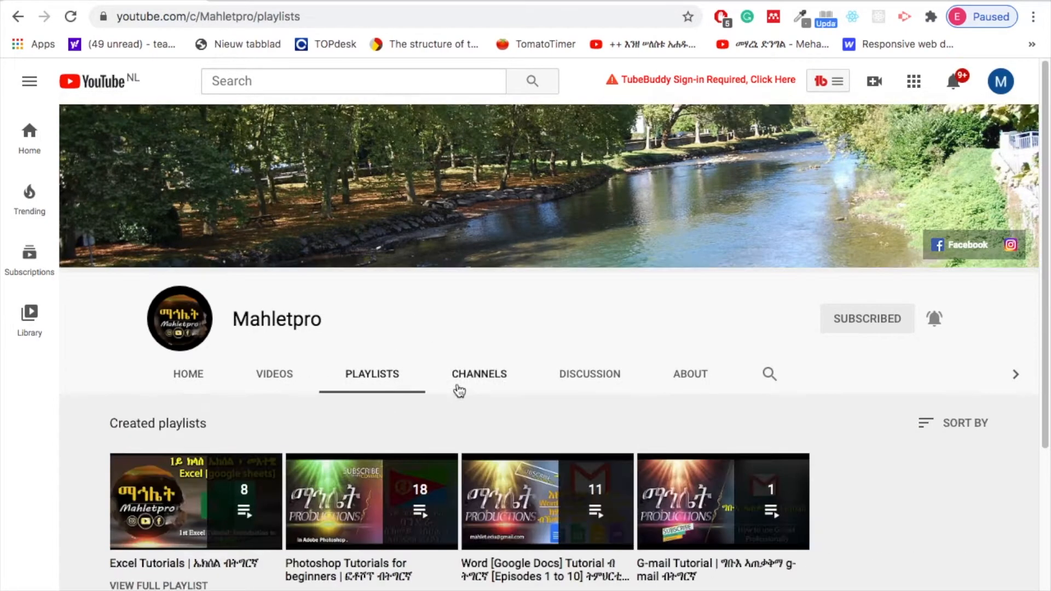
scroll(457, 403, down, 2)
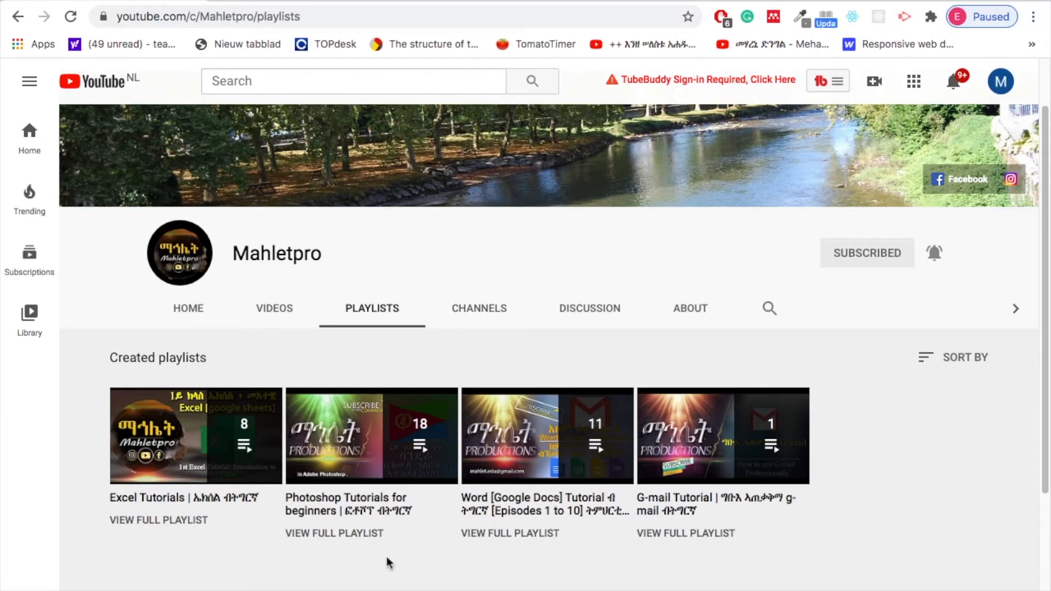
scroll(386, 563, down, 2)
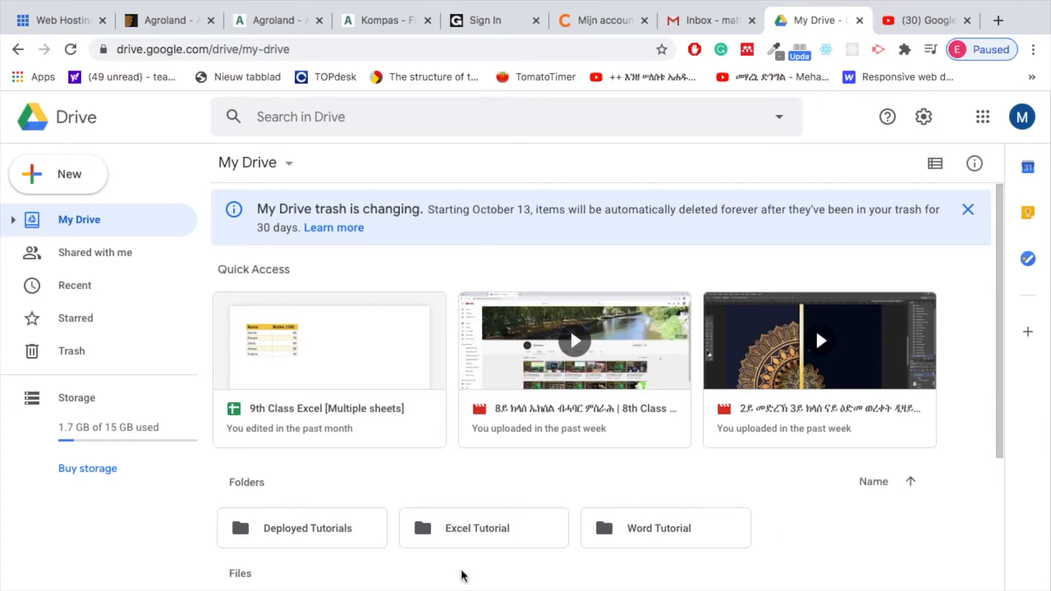
In Google Drive, create a blank Google Sheets spreadsheet inside the Excel Tutorial folder.
double_click(515, 536)
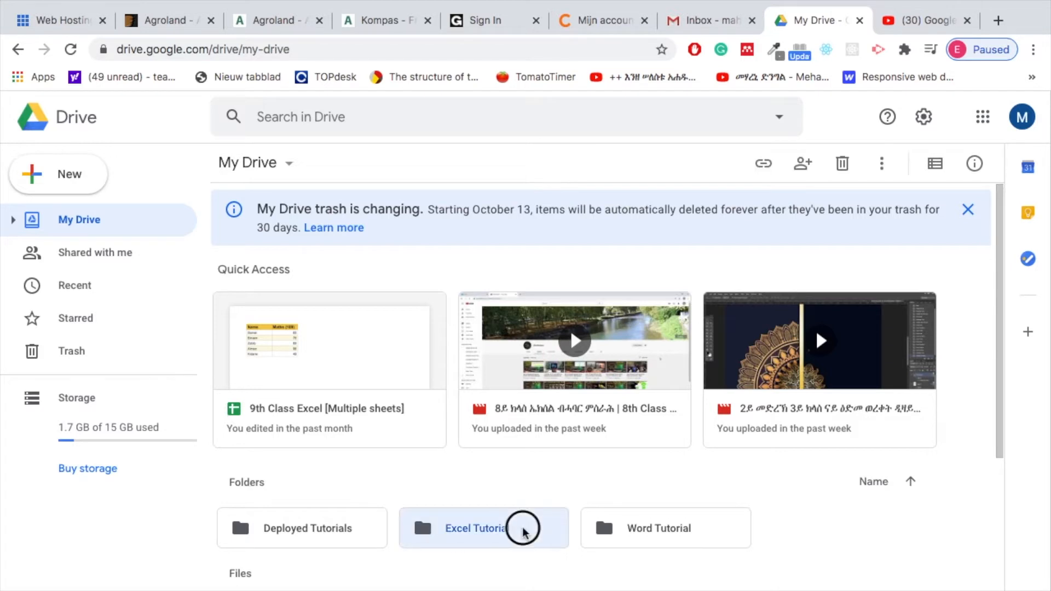
click(62, 172)
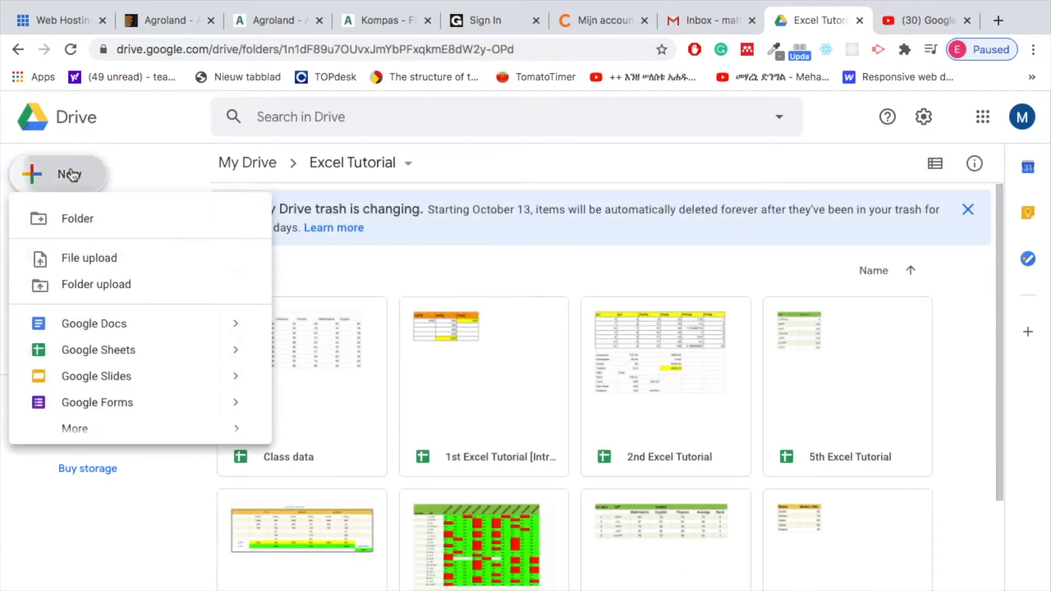
mouse_move(234, 347)
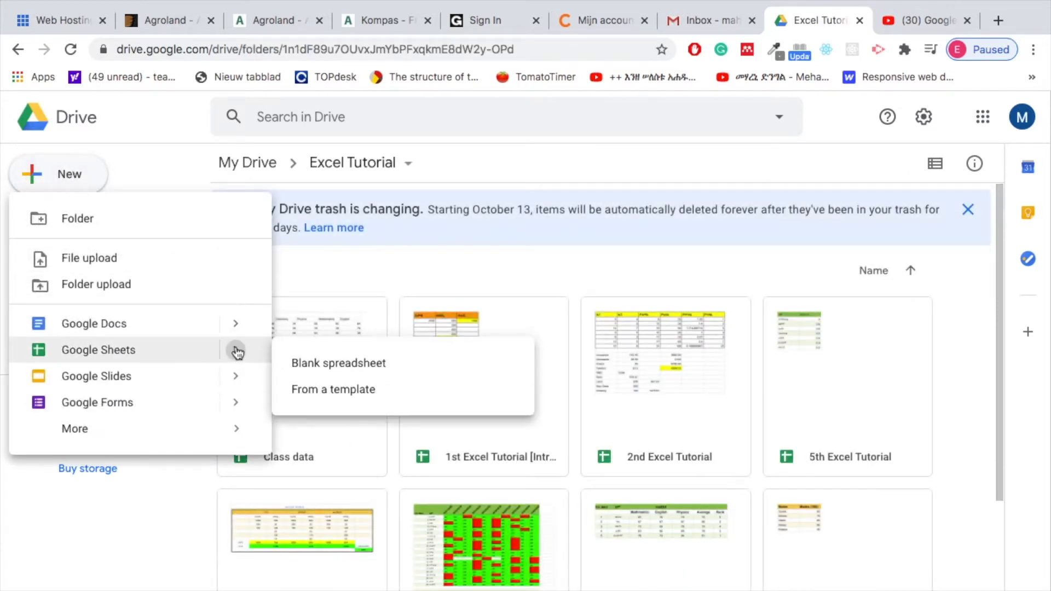
click(342, 366)
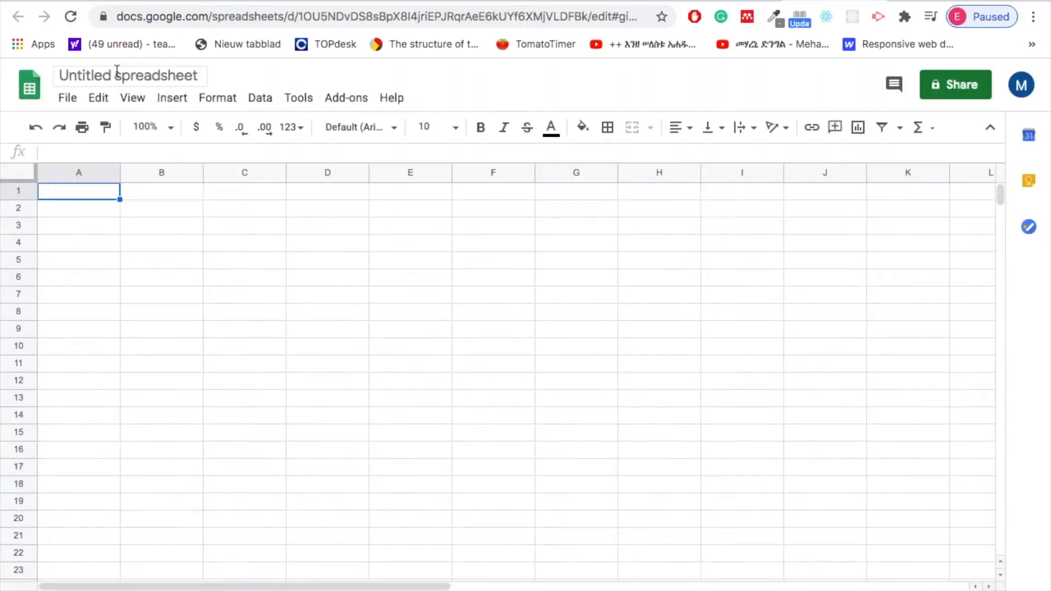
Rename the untitled spreadsheet as 10th Tutorial Excel.
click(118, 108)
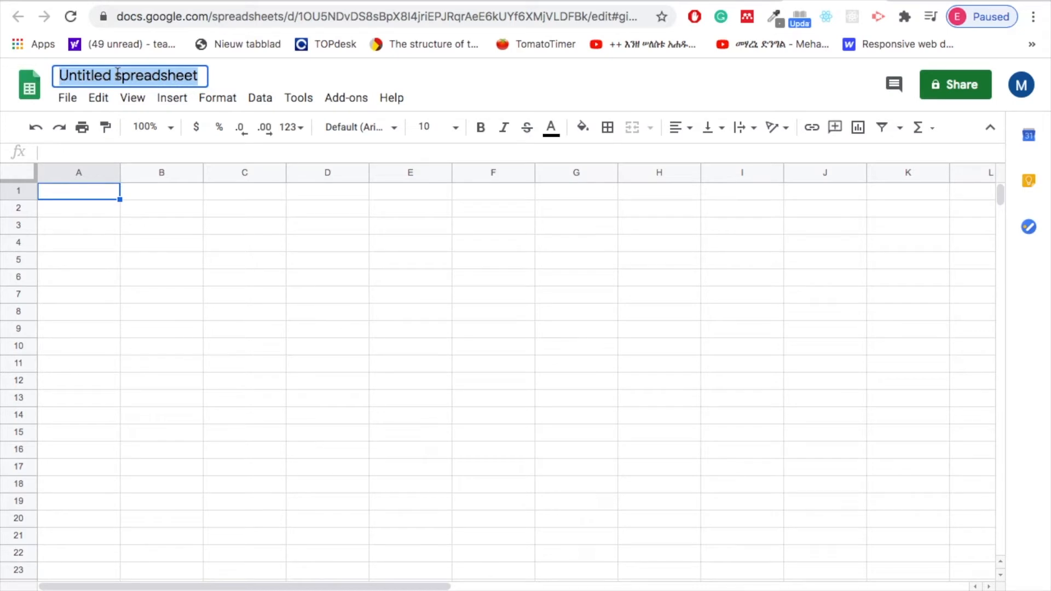
text(10th )
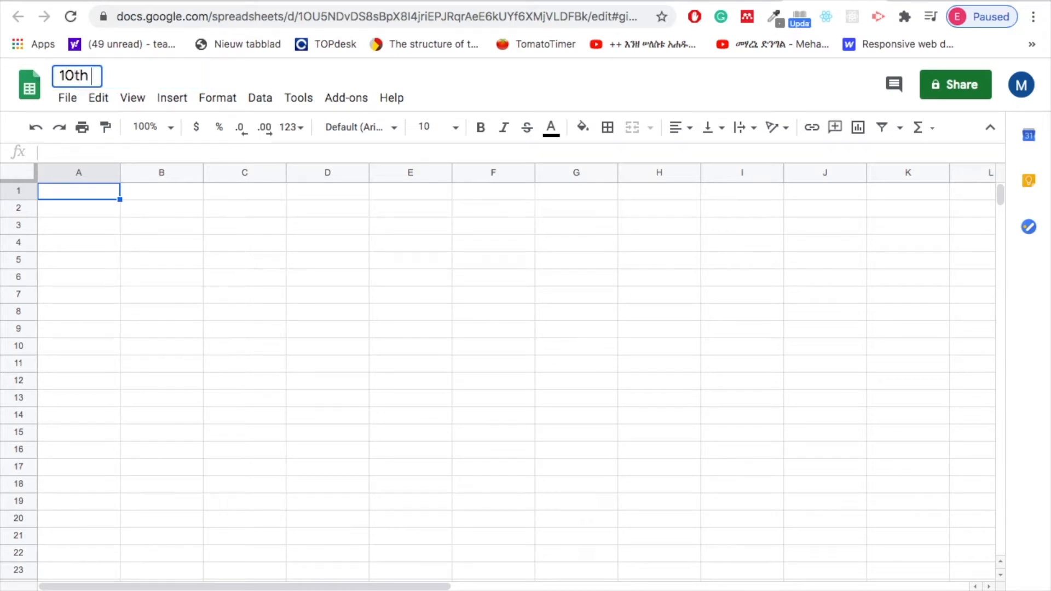
text(Tutorial Excel)
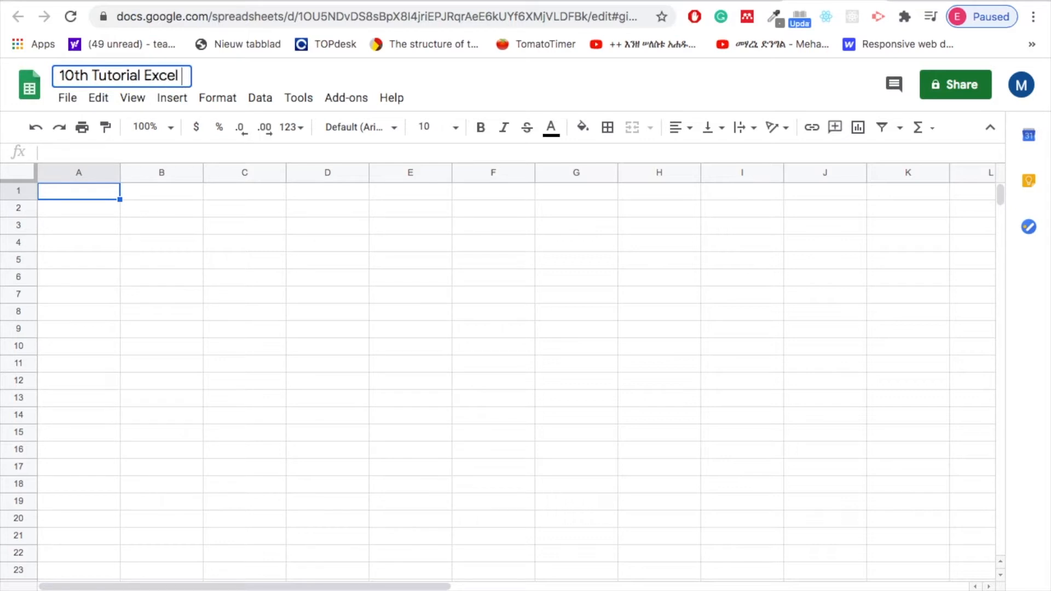
Enter the column header Name in cell A1.
click(71, 196)
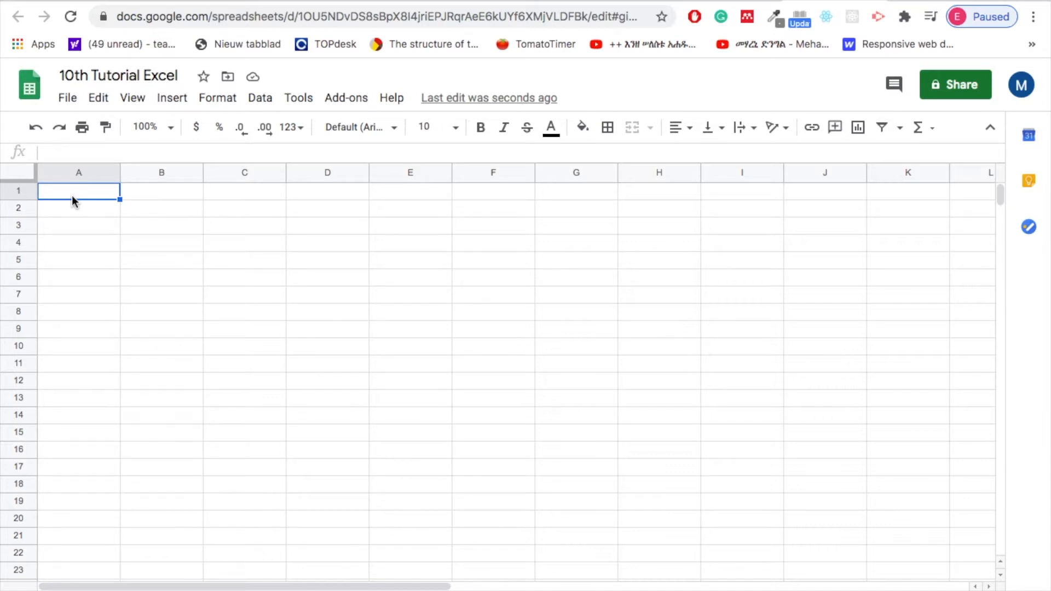
text(Name)
key(BackSpace)
key(BackSpace)
key(BackSpace)
text(ame)
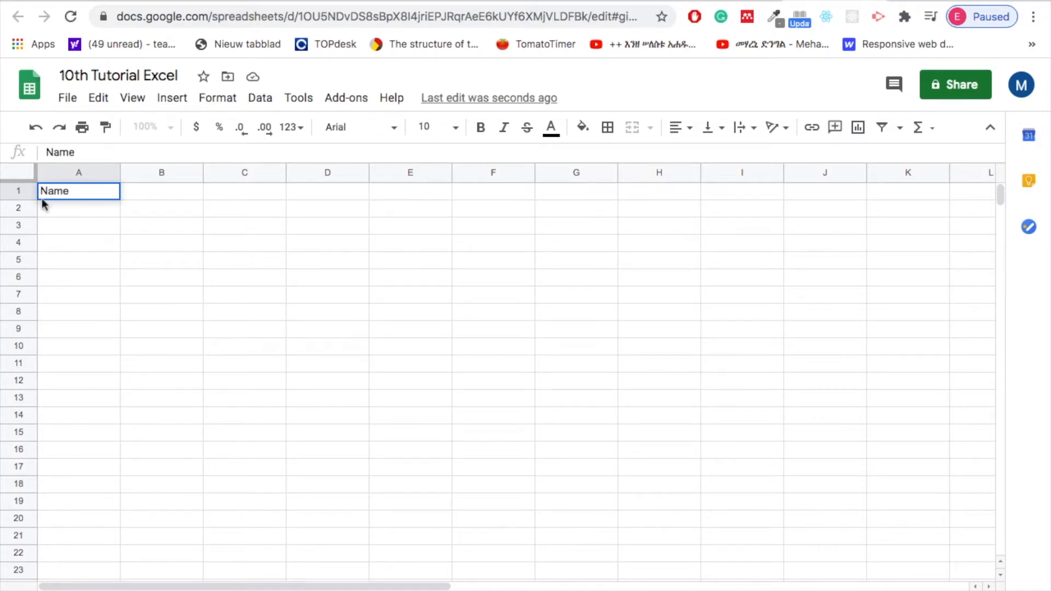
Enter the person's first name in cell A2, below the Name header.
click(65, 206)
text(B)
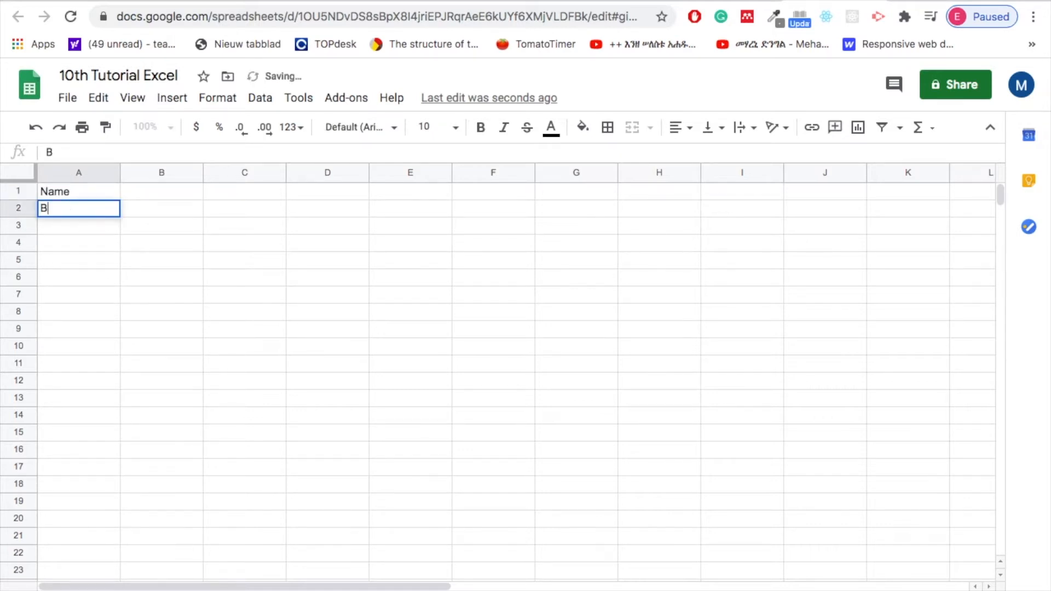
text(inima)
key(BackSpace)
key(BackSpace)
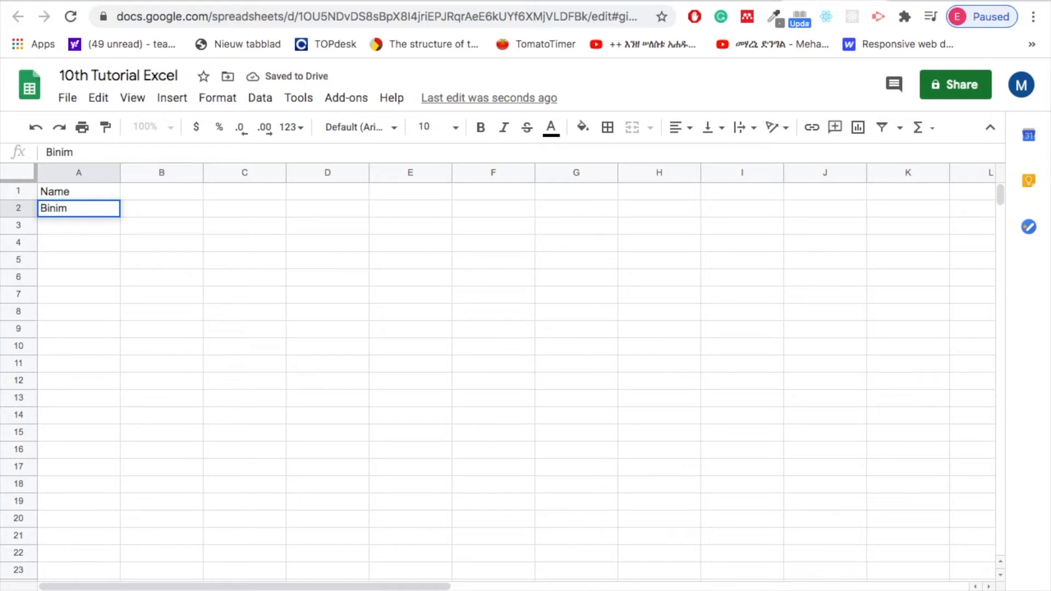
text(am)
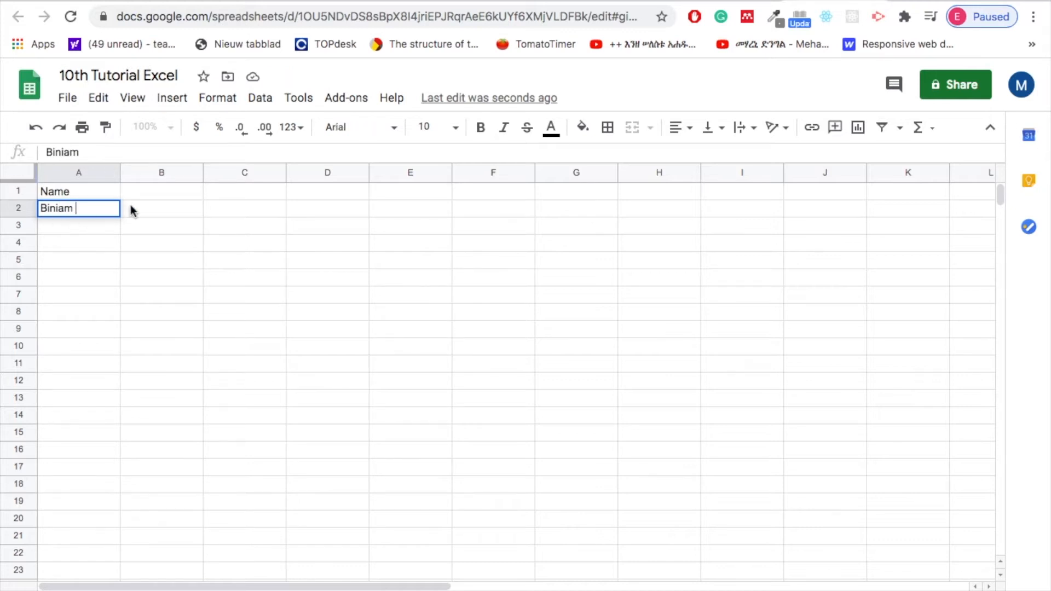
Enter the header Salary in cell B1 and the amount 2200 in cell B2.
click(150, 194)
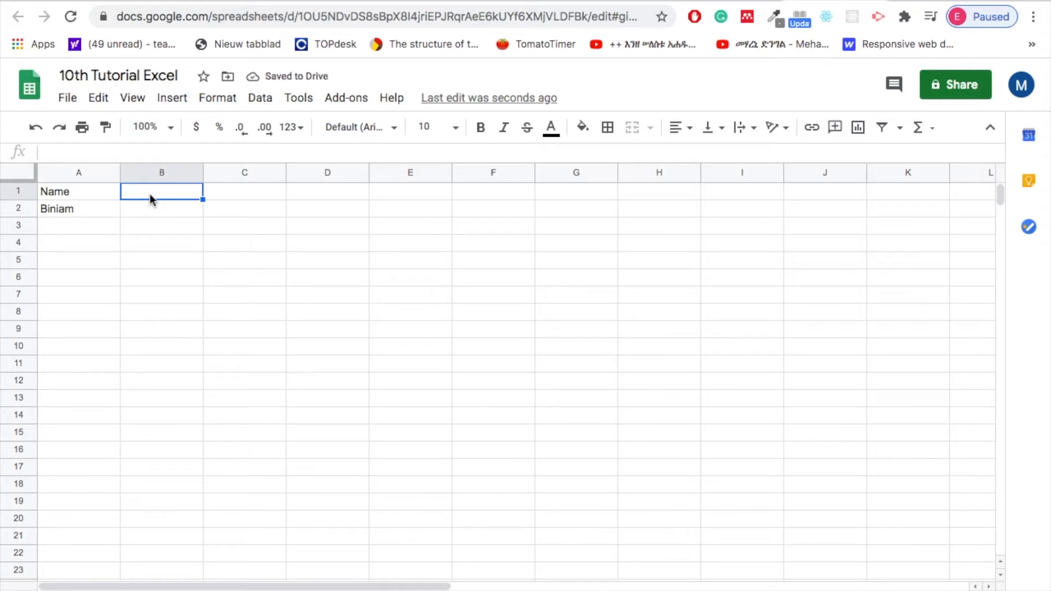
text(Salary)
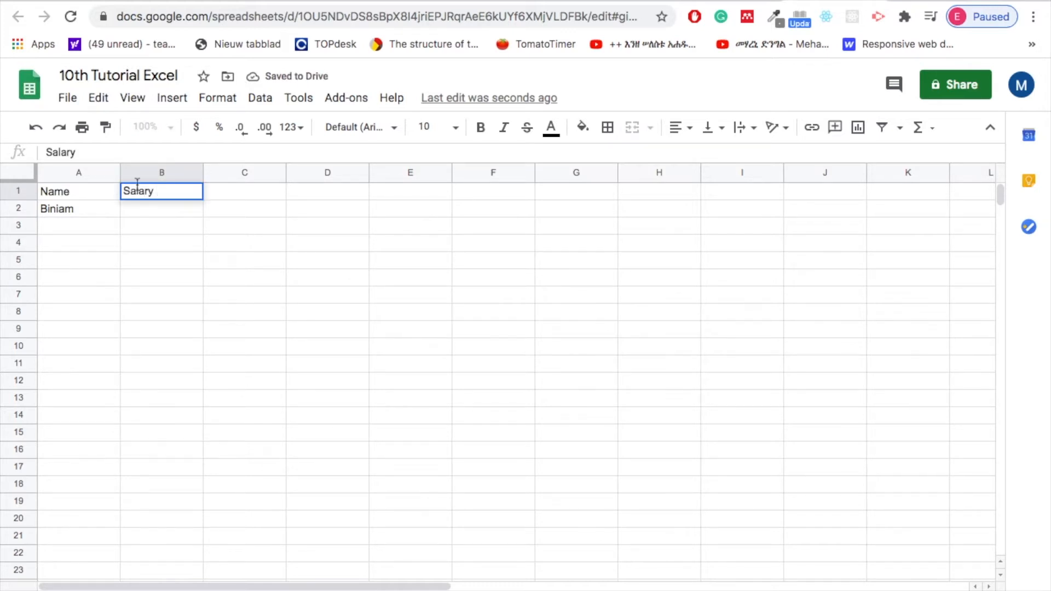
click(147, 210)
text(2200)
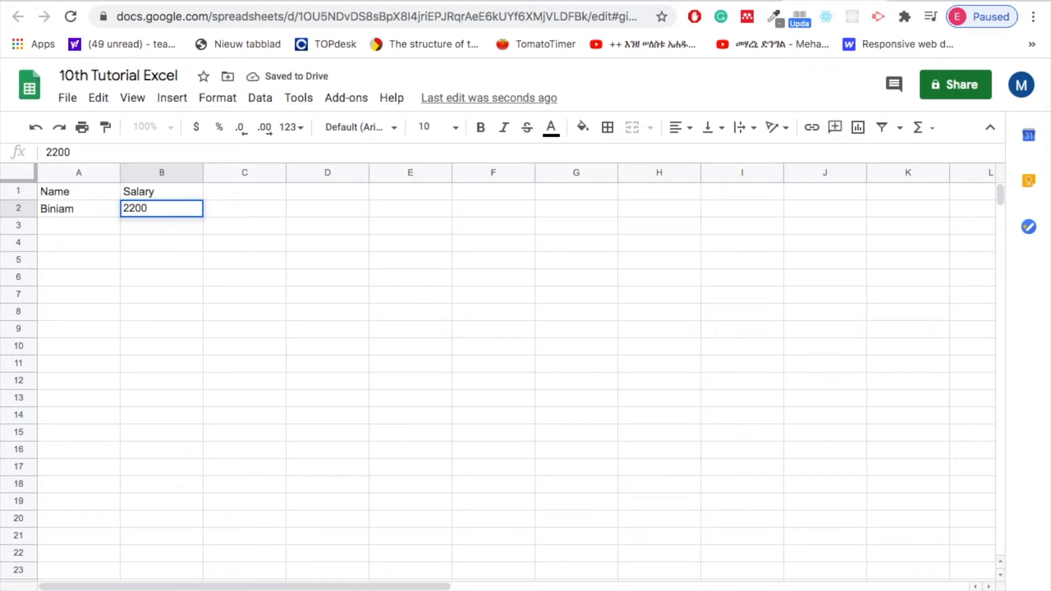
Replace the header in cell B1 with ደሞዝ, switching the keyboard input to Ge'ez script.
click(242, 190)
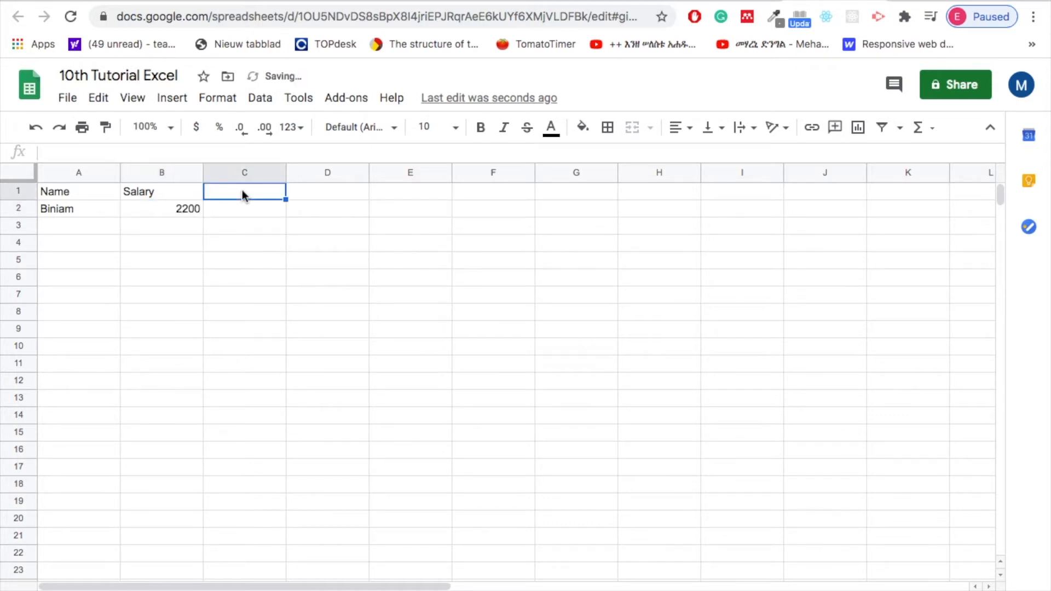
double_click(140, 190)
double_click(141, 190)
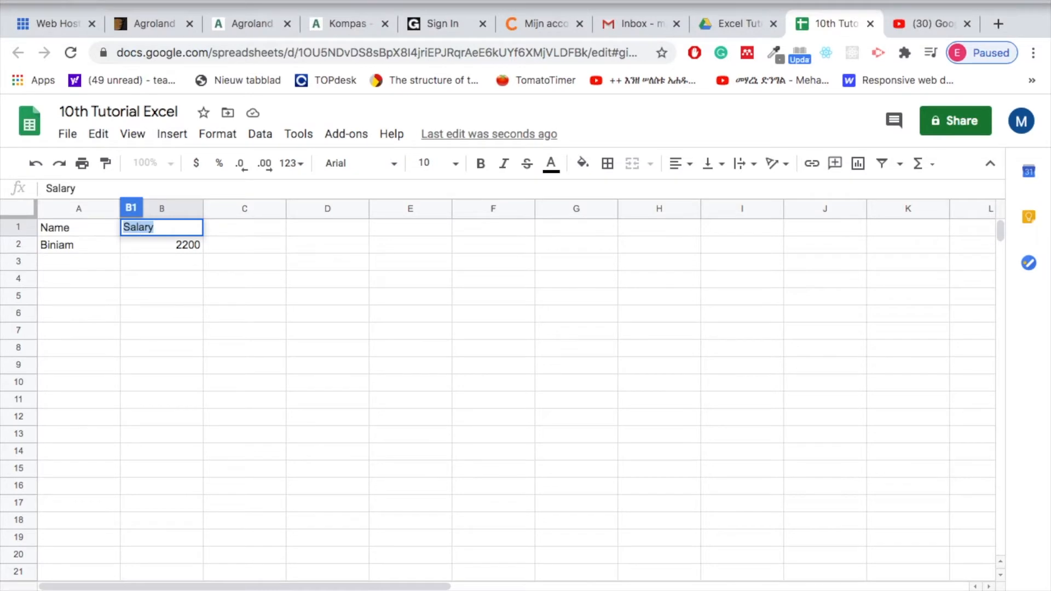
click(712, 1)
click(789, 2)
text(ደሞዝ)
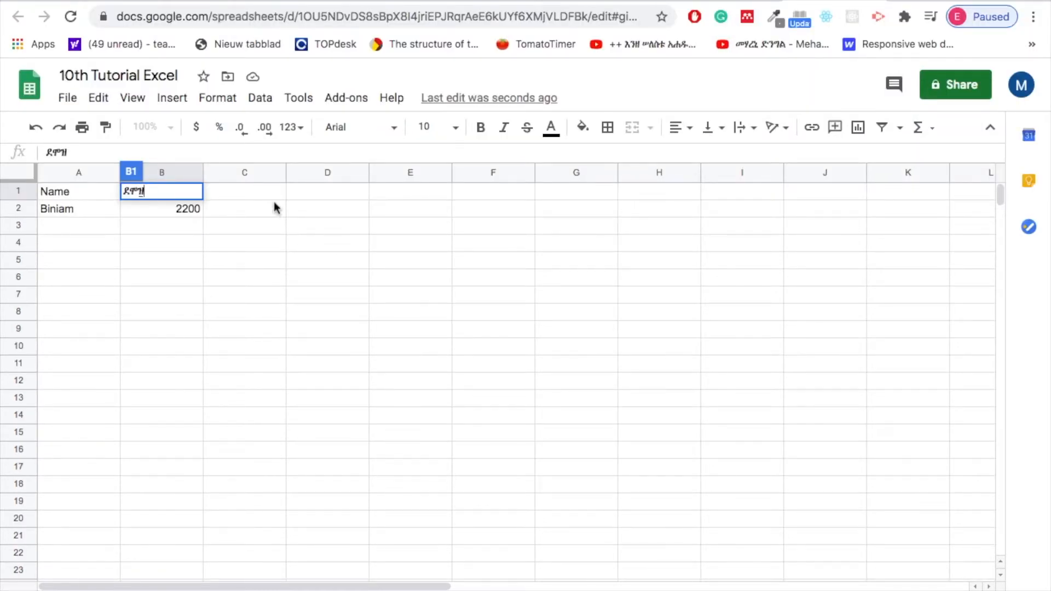
Enter the expense column header ወጻኢ in cell C1.
click(238, 191)
text(ወጻኢ)
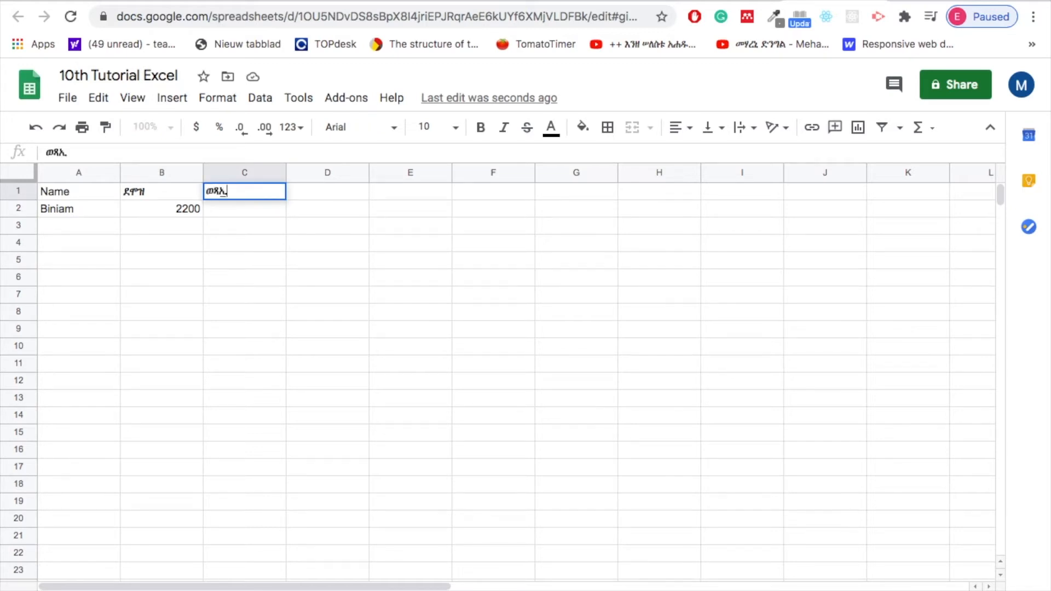
click(155, 191)
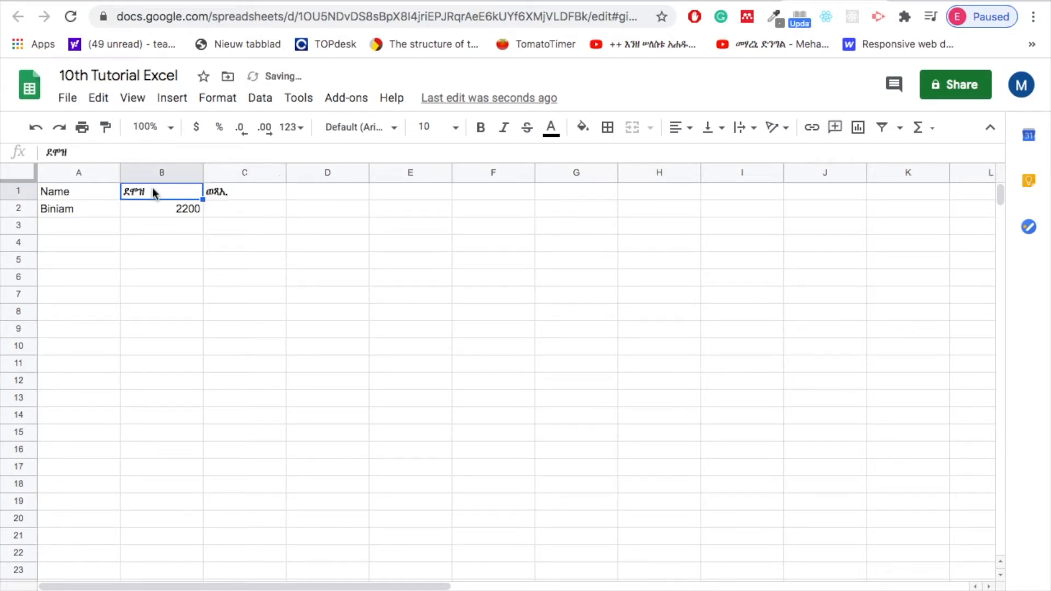
click(253, 189)
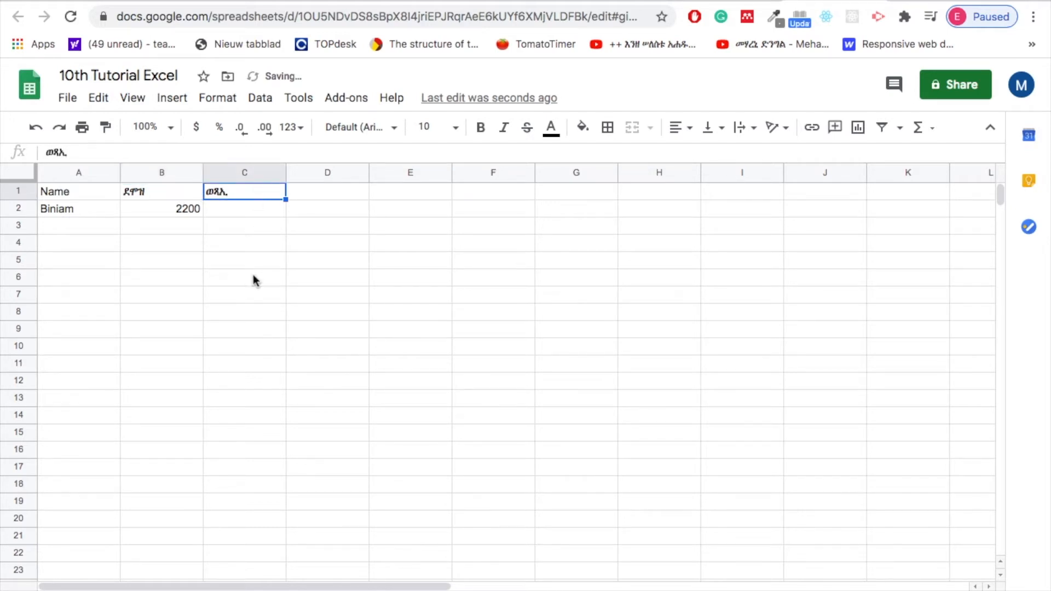
List the first two expense items under ወጻኢ: ክራይ ገዛ in cell C3 and ማይን ኢለክ. in cell C4.
click(230, 231)
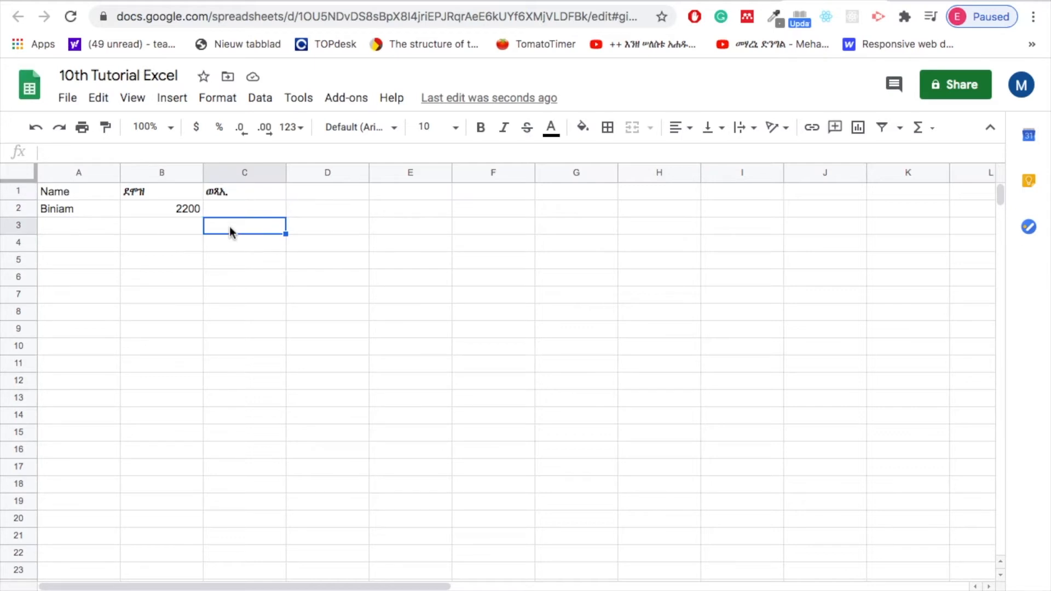
text(ክራይ ገዛ)
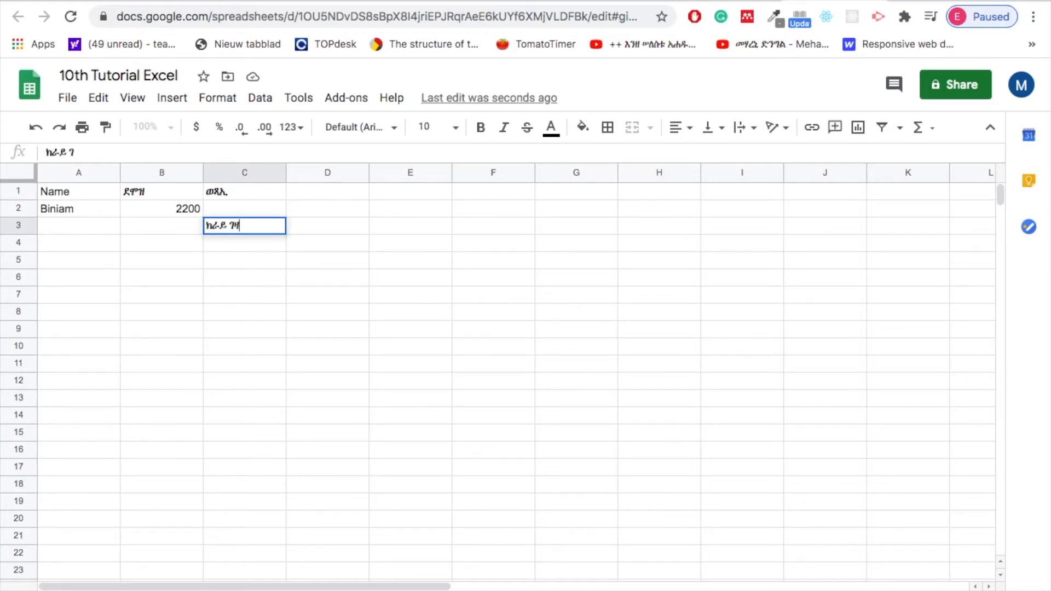
key(Return)
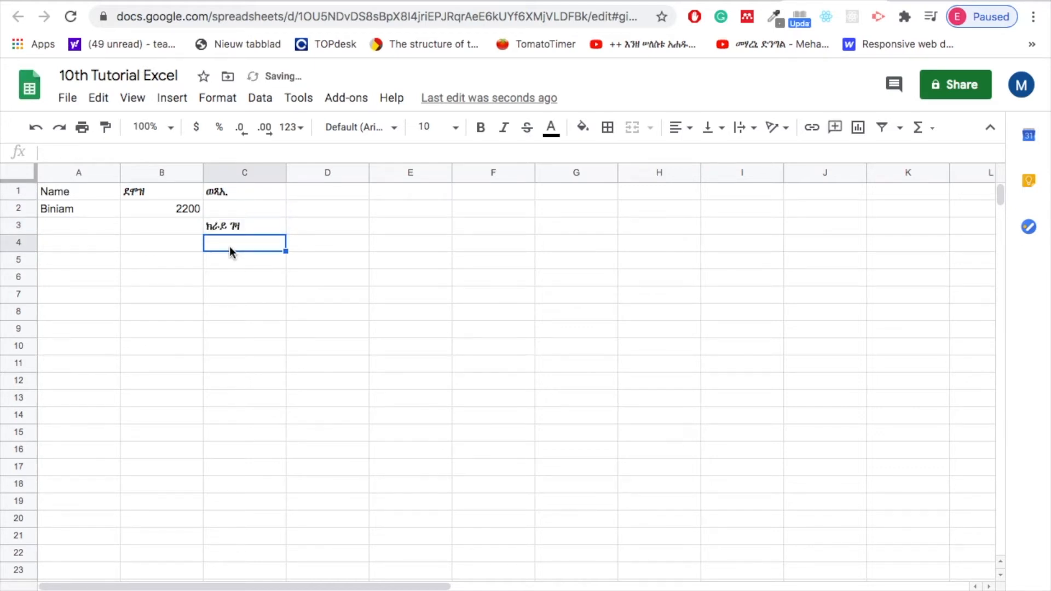
text(ማ)
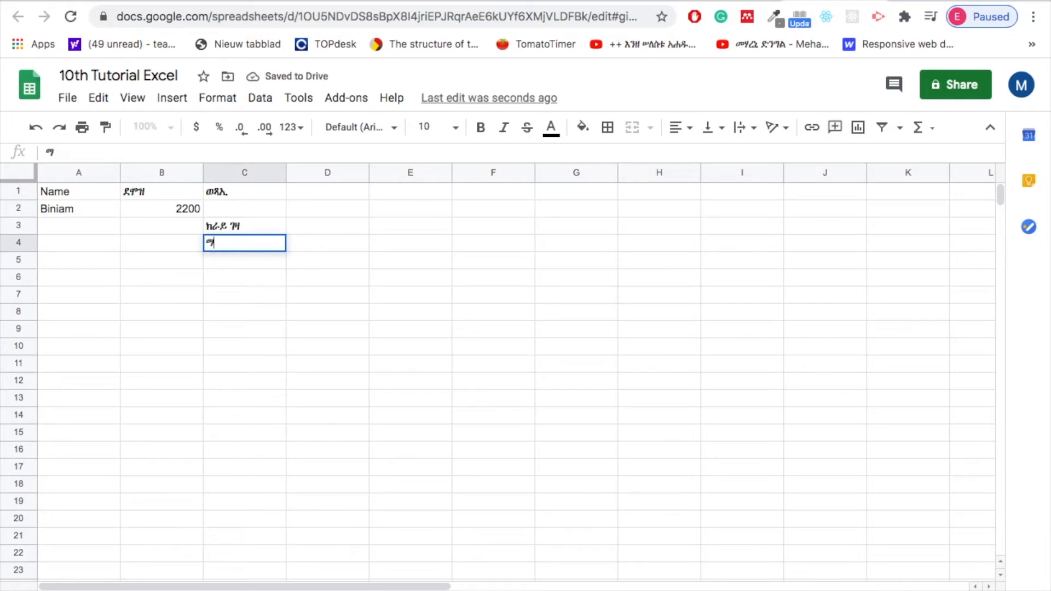
text(ይን እለ)
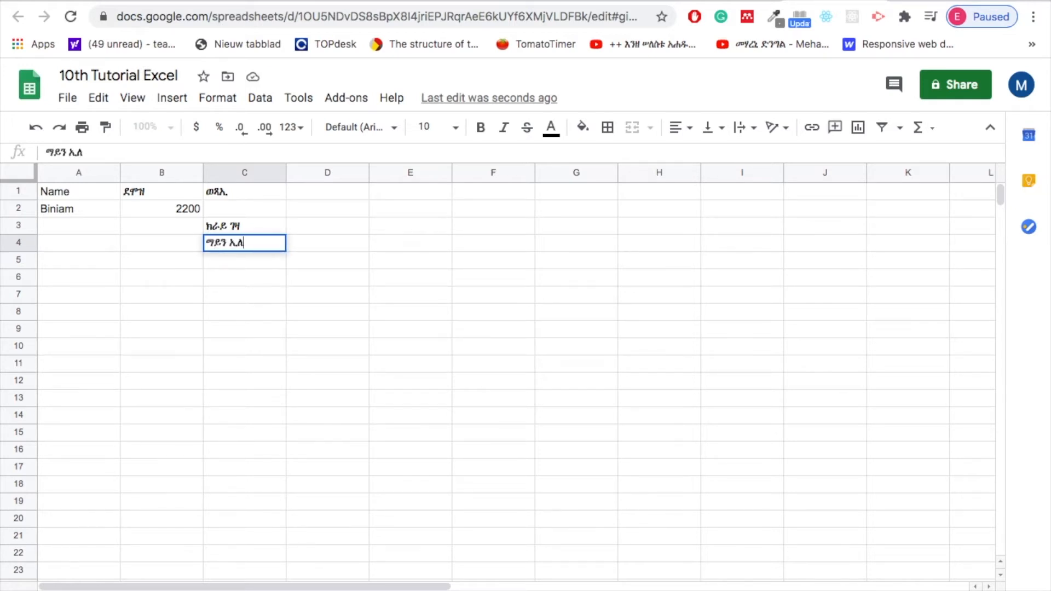
text(ከ.)
Add the expense items መግቢ in cell C5 and መጎዓዝያ in cell C6 under ወጻኢ.
click(215, 258)
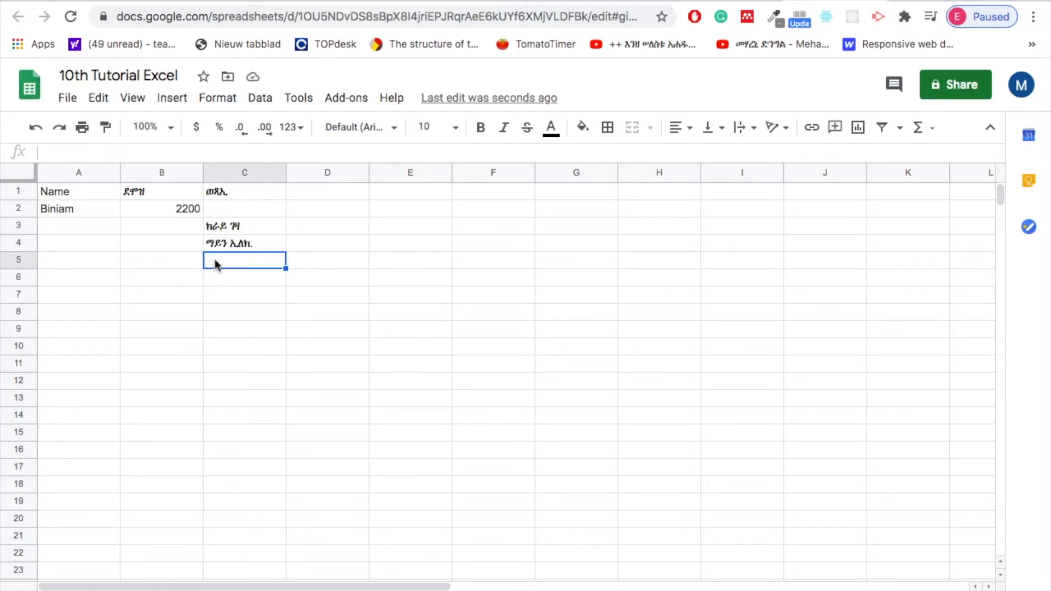
text(መግቢ)
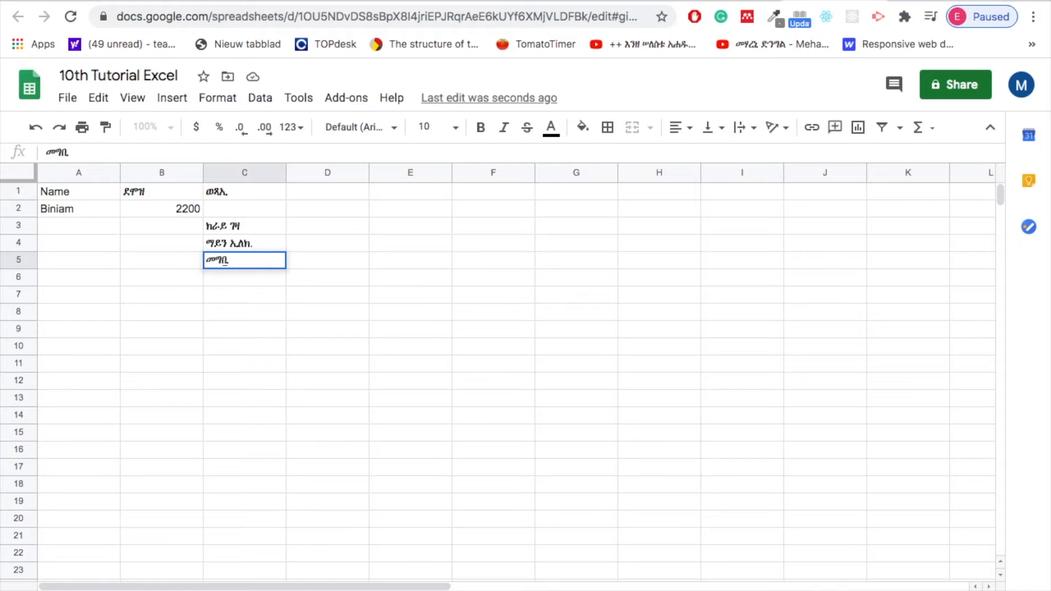
click(240, 280)
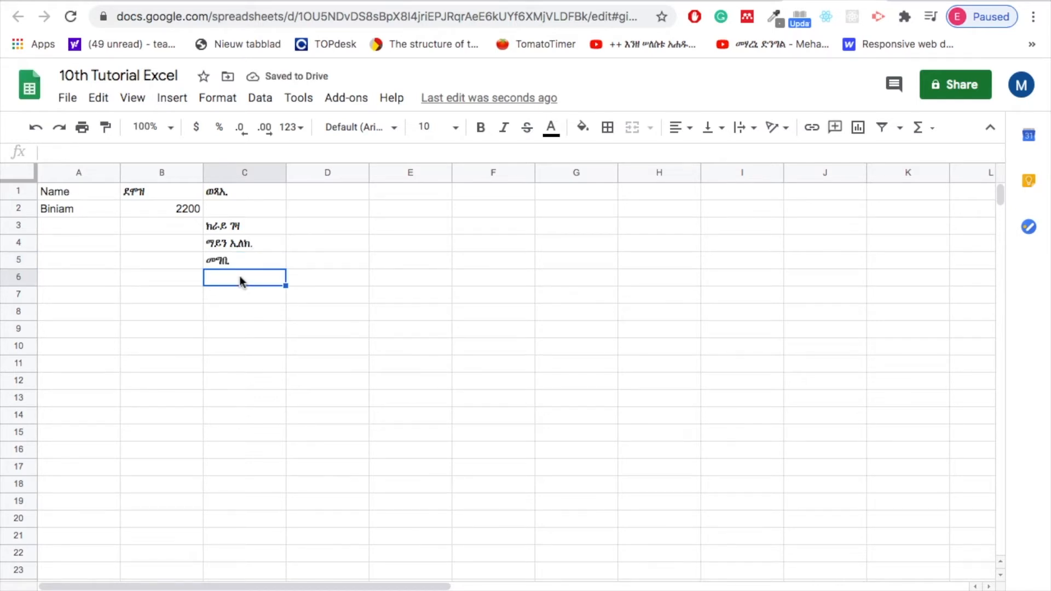
text(መ)
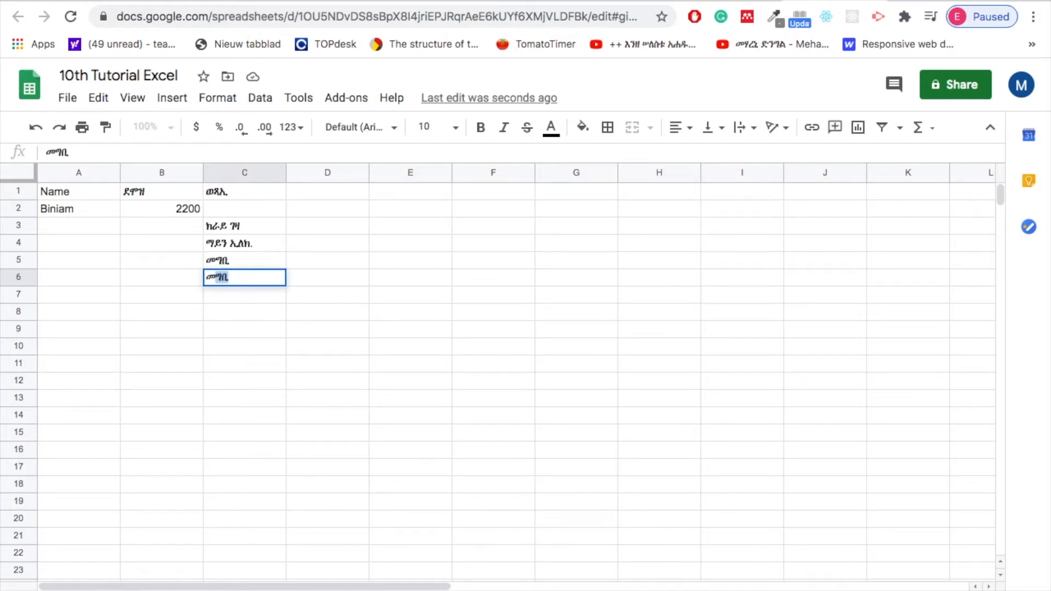
text(ጎዓዝያ)
key(Return)
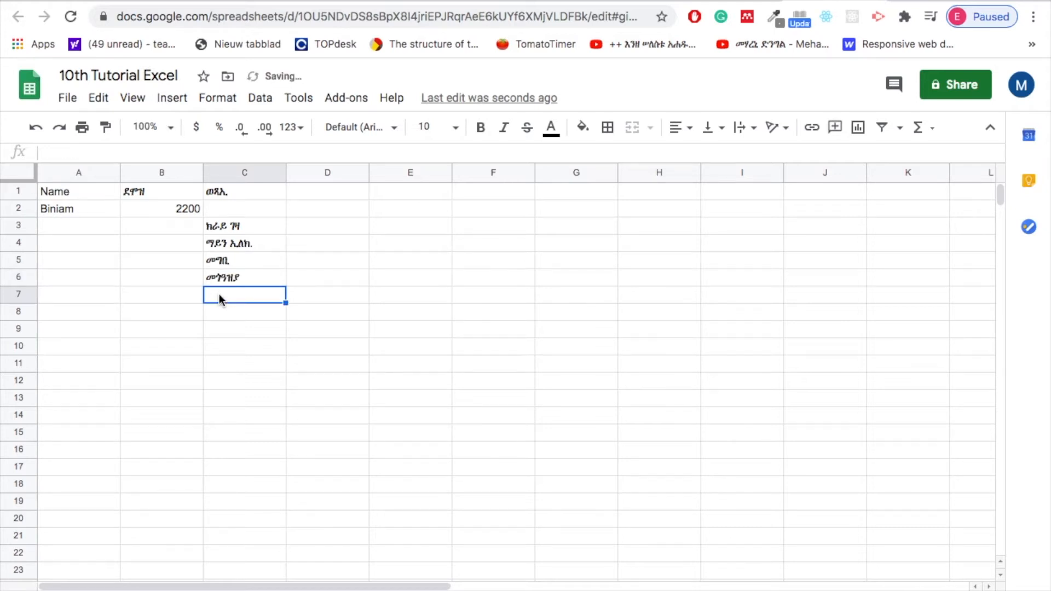
Enter the month headers ጥሪ in cell D2, ለካቲት in cell E2 and መጋቢት in cell F2.
click(241, 224)
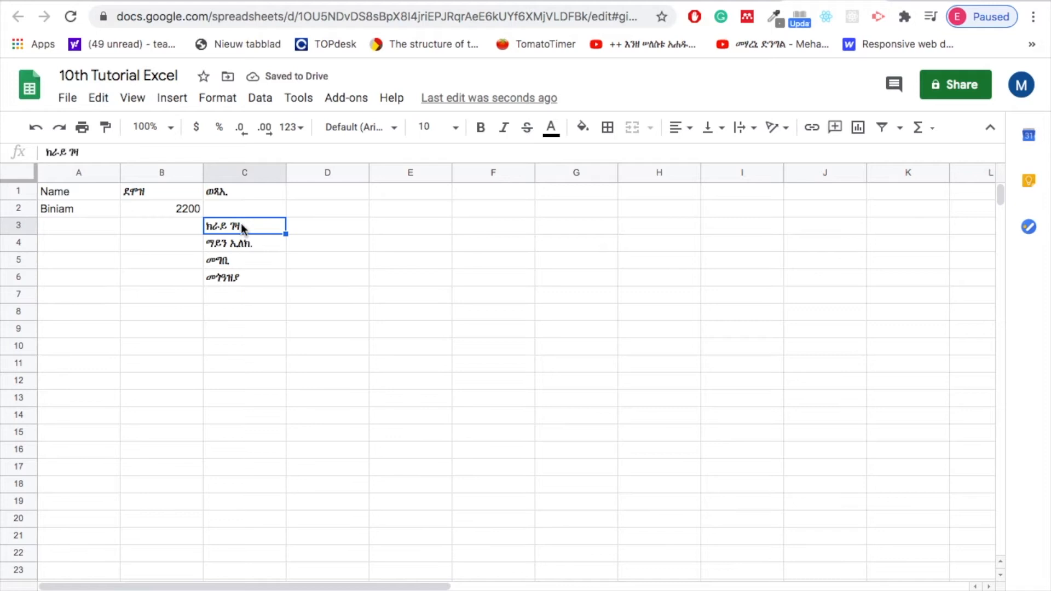
click(316, 191)
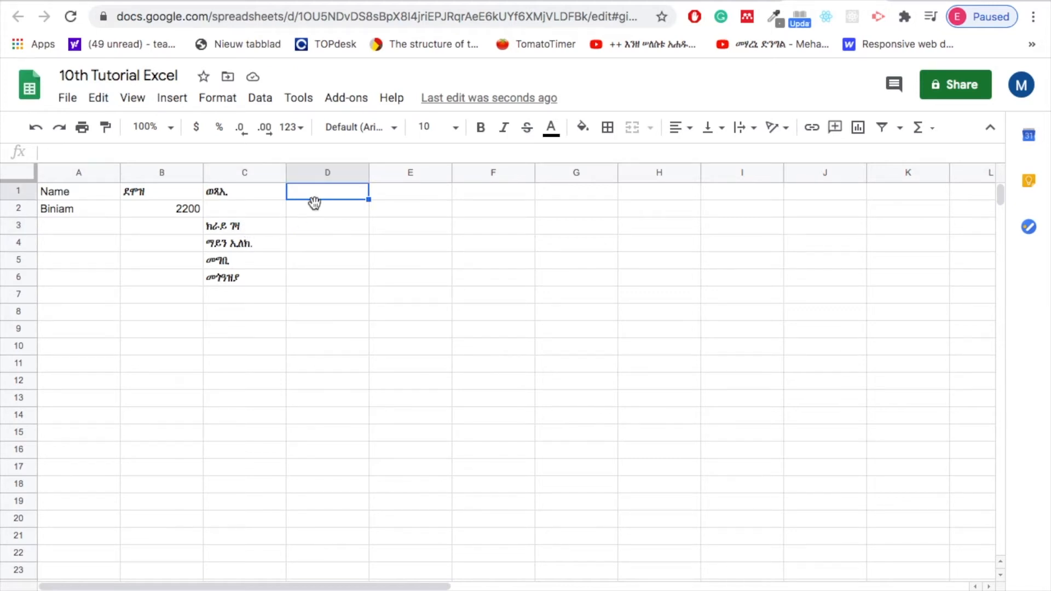
click(312, 213)
text(ዝን)
key(BackSpace)
key(BackSpace)
text(ጥሪ)
click(392, 203)
text(ለካቲት)
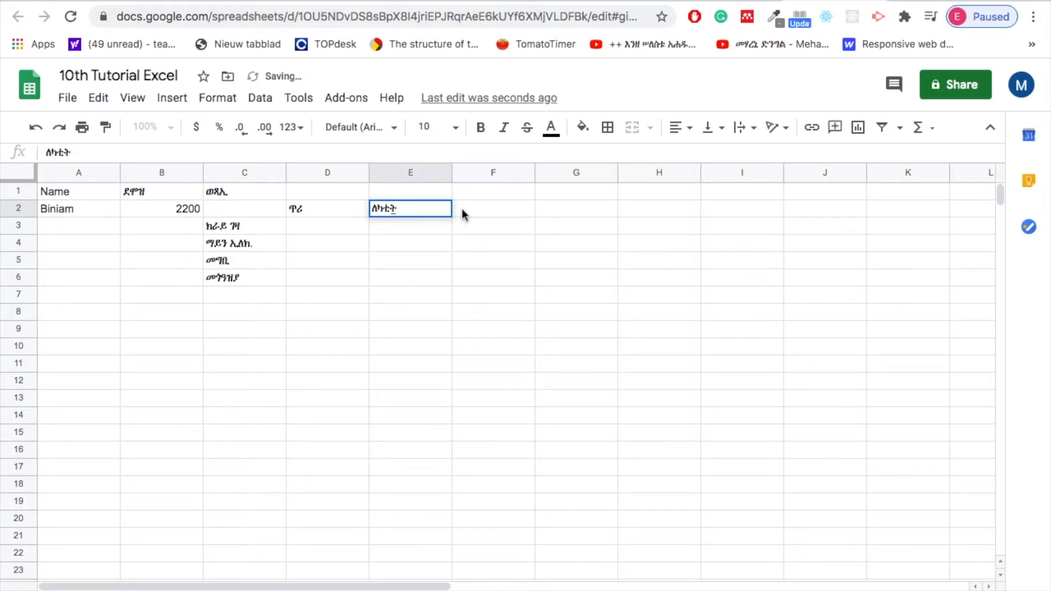
click(473, 208)
text(መጋቢት)
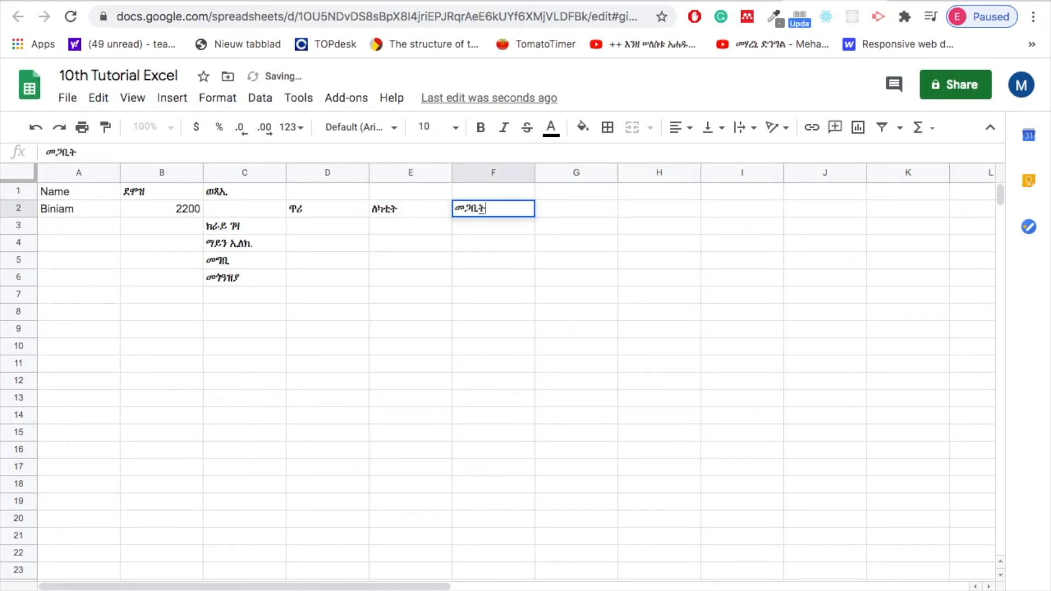
Enter 500 in cell D3 as the ክራይ ገዛ amount for ጥሪ.
click(313, 229)
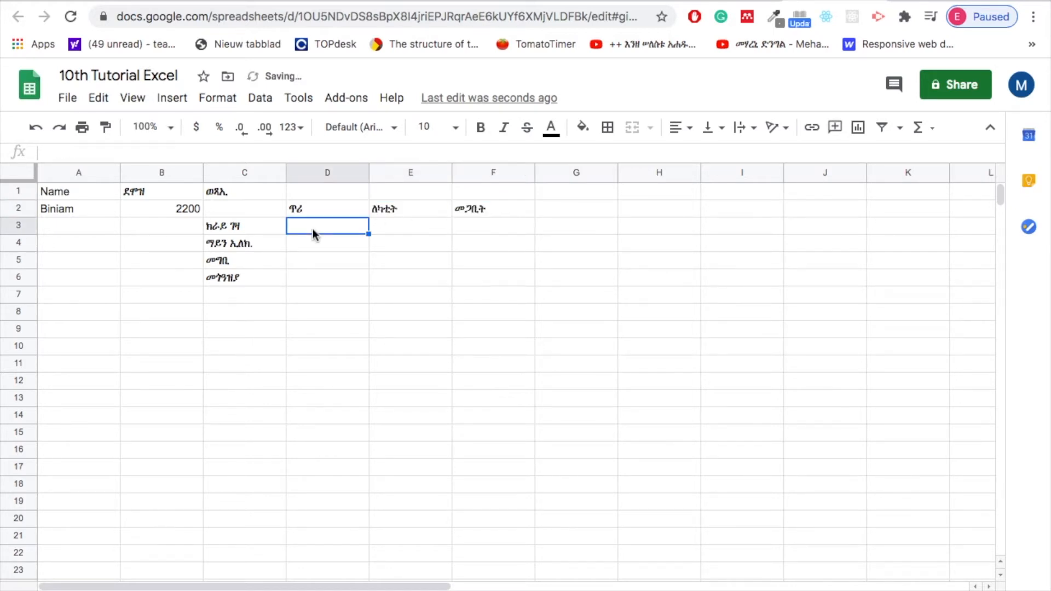
click(393, 230)
click(475, 227)
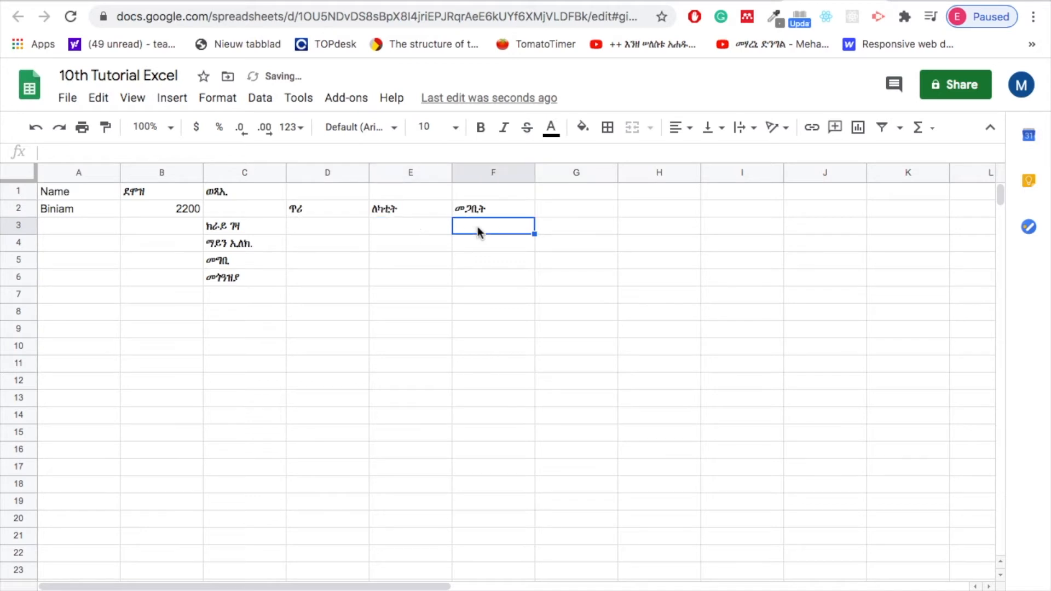
click(302, 226)
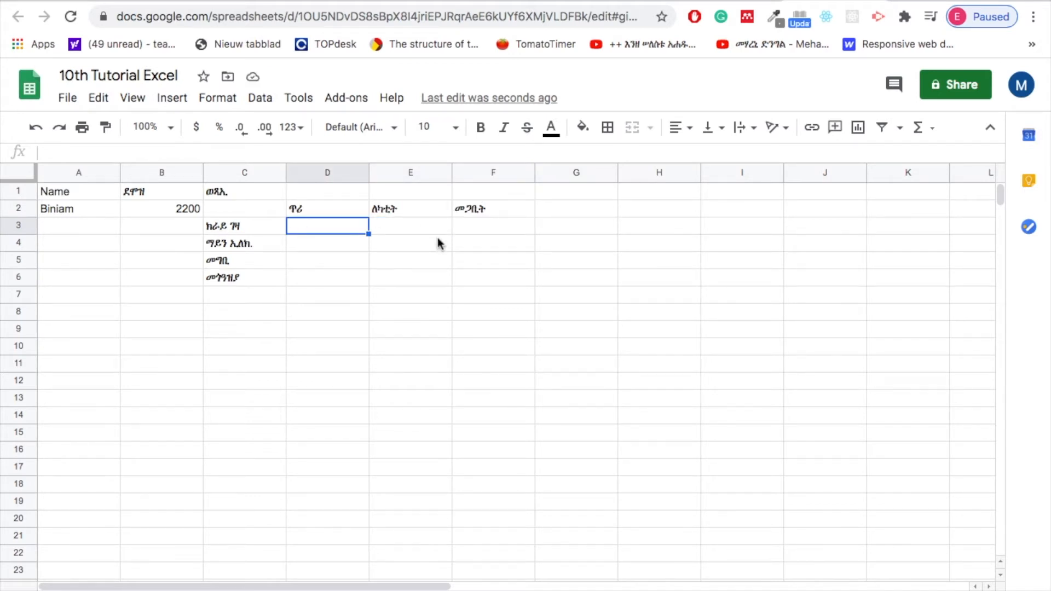
text(500)
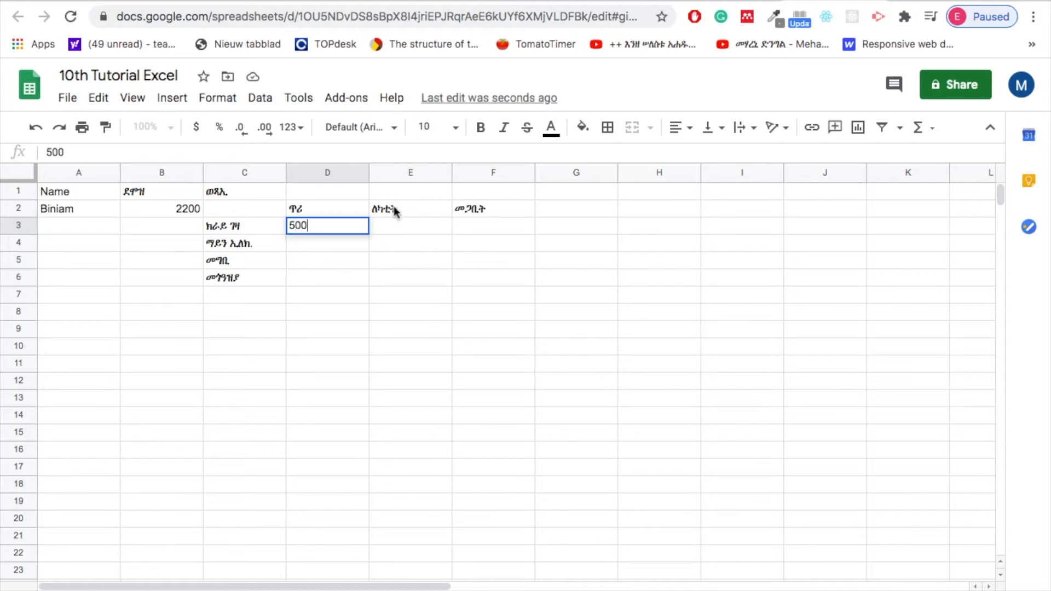
click(393, 226)
text(40)
key(BackSpace)
key(BackSpace)
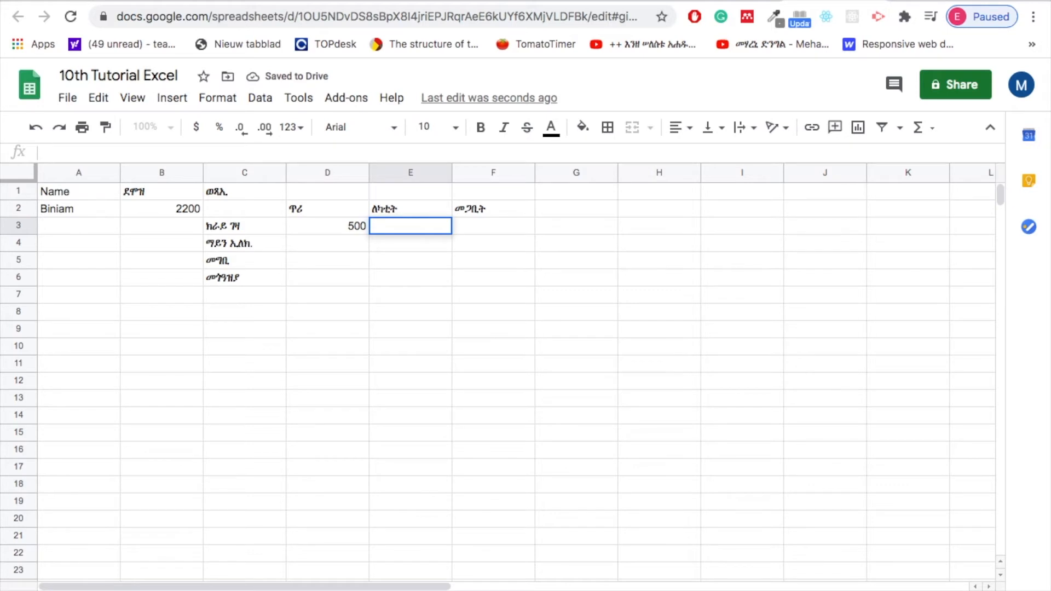
click(321, 244)
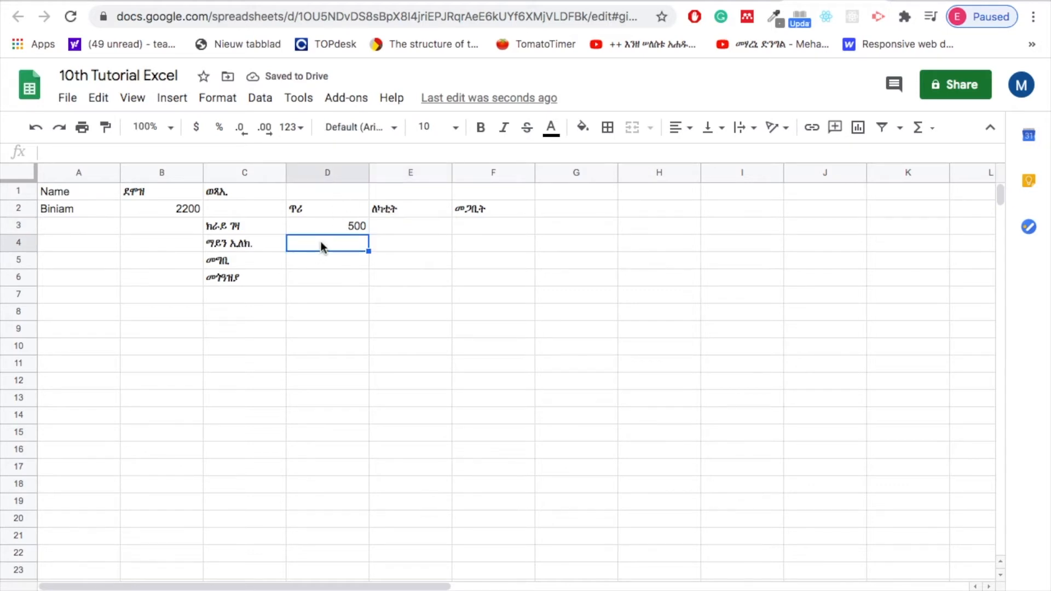
click(317, 229)
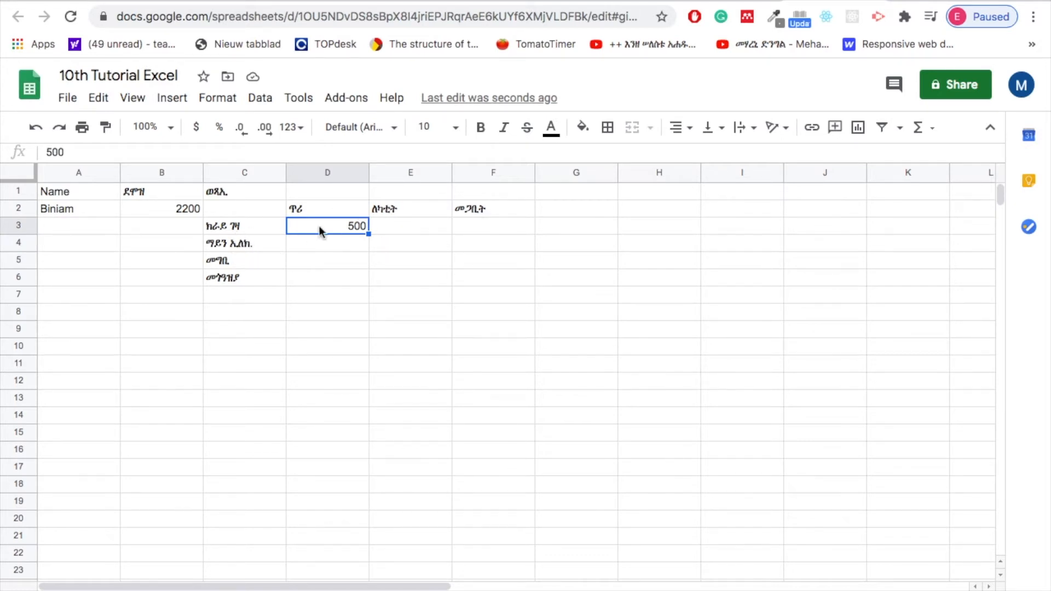
Enter 500 in cells E3 and F3 as the ክራይ ገዛ amounts for ለካቲት and መጋቢት.
click(387, 230)
text(500)
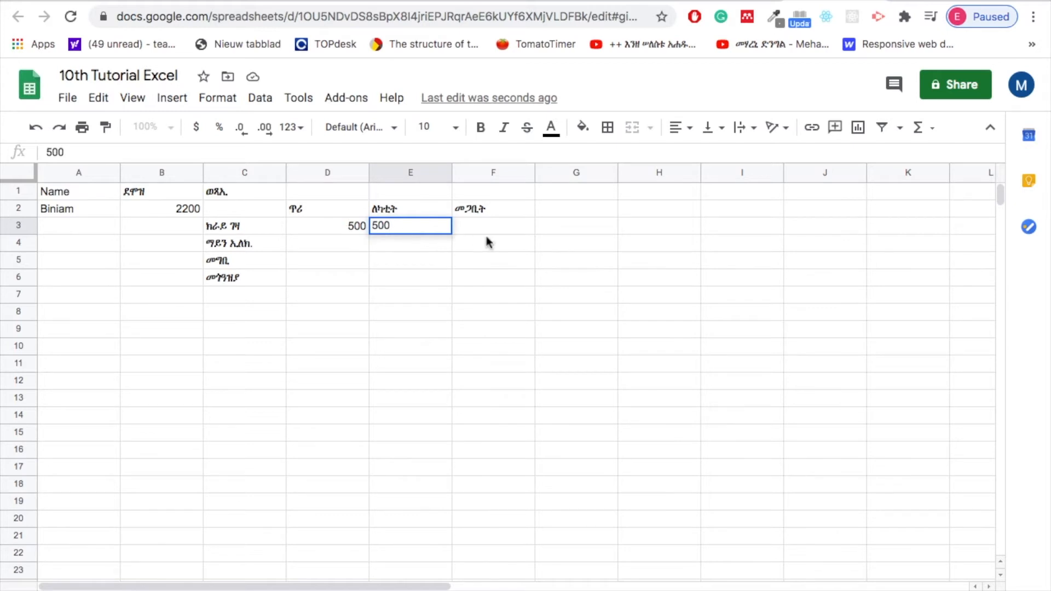
click(485, 230)
text(500)
Fill the ማይን ኢለክ. row with 96 in D4, 90 in E4 and 89 in F4.
click(313, 242)
text(96)
click(412, 246)
text(90)
click(493, 244)
text(89)
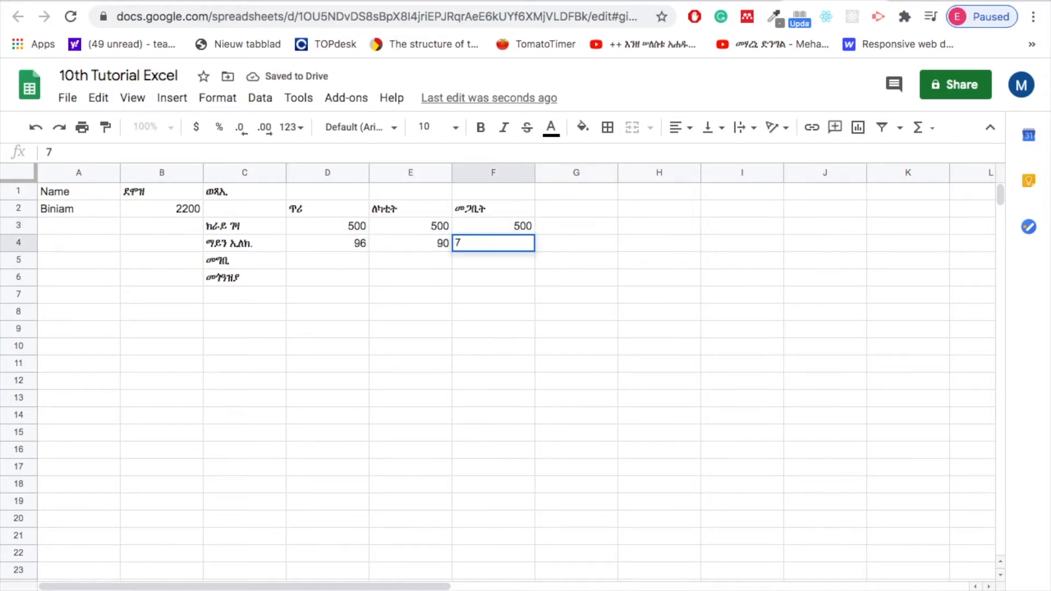
Fill the መግቢ row with 300 in D5, 345 in E5 and 321 in F5.
click(324, 258)
text(15)
key(BackSpace)
key(BackSpace)
text(300)
click(411, 261)
text(345)
click(491, 261)
text(321)
Fill the መጎዓዝያ row with 234 in D6, 196 in E6 and 200 in F6.
click(335, 279)
text(234)
click(401, 279)
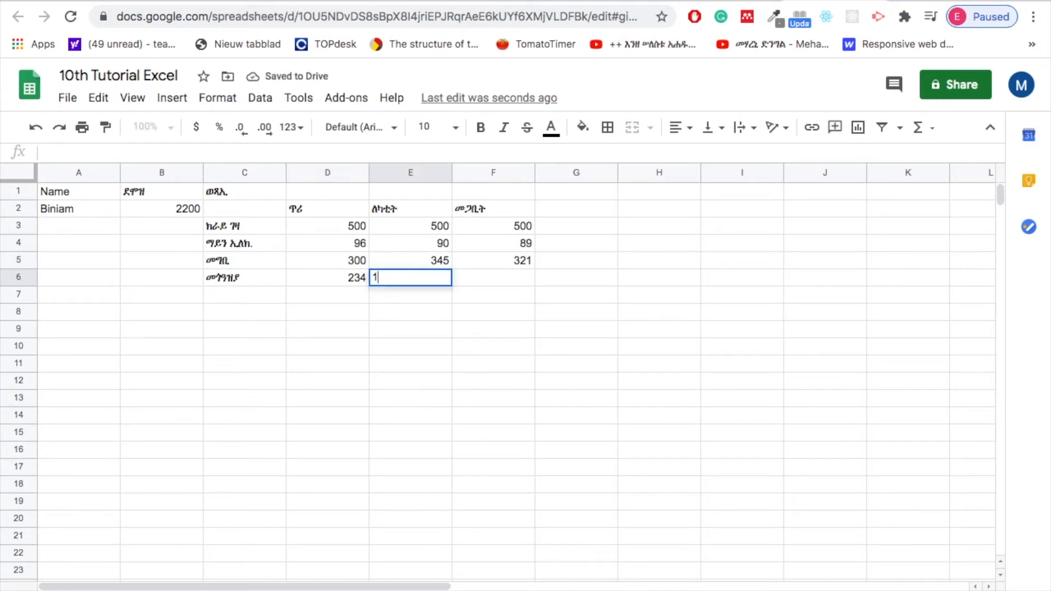
text(196)
click(482, 278)
text(200)
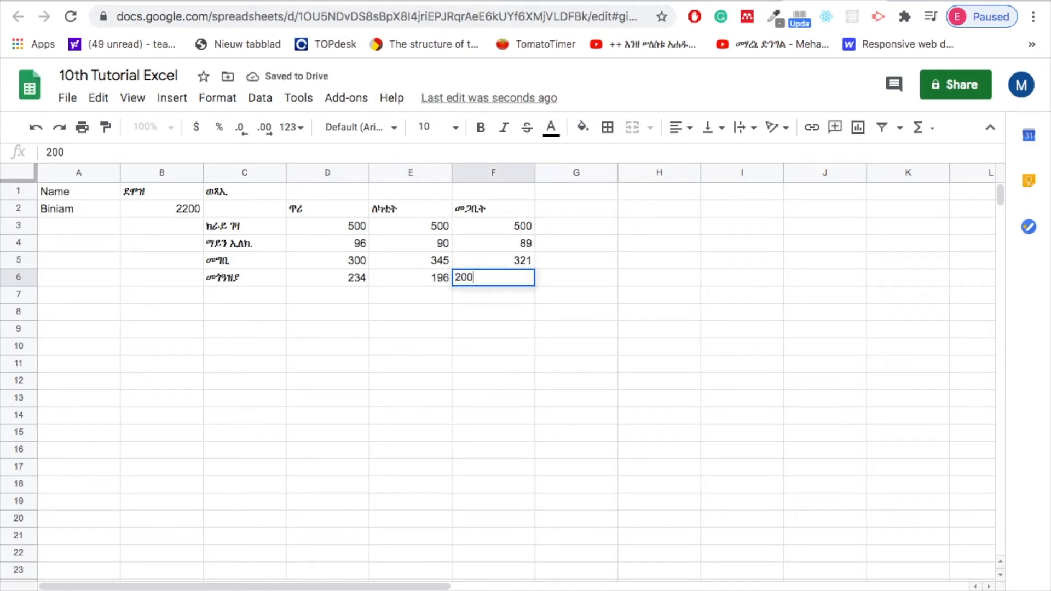
click(333, 295)
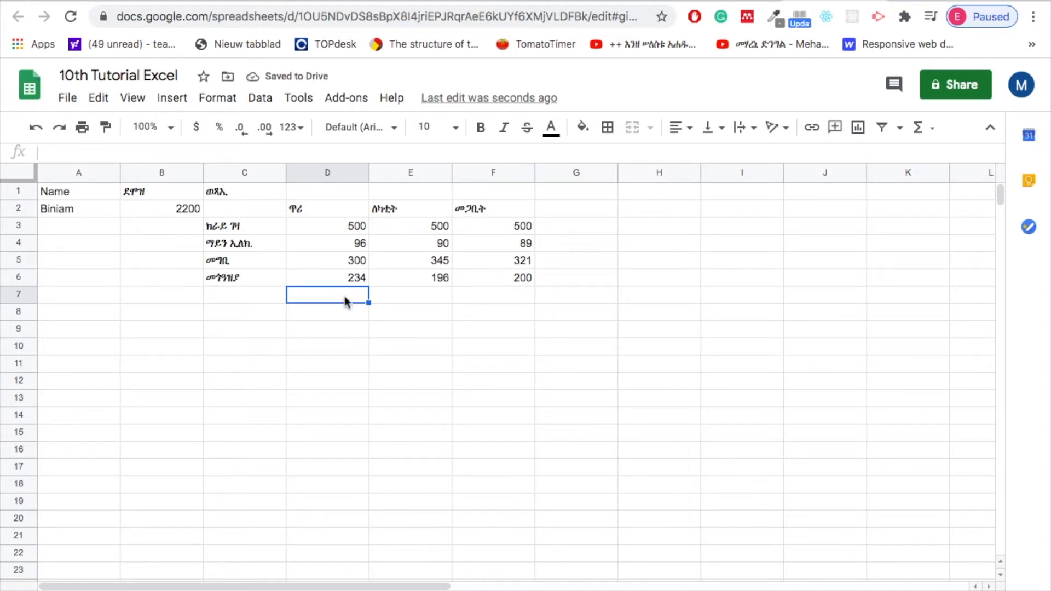
click(249, 298)
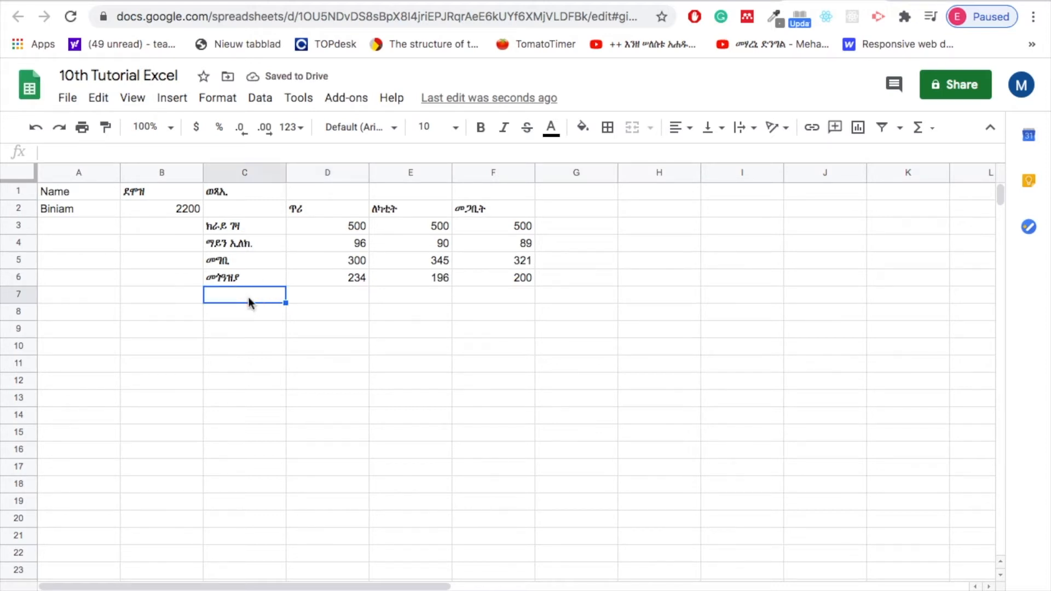
click(344, 296)
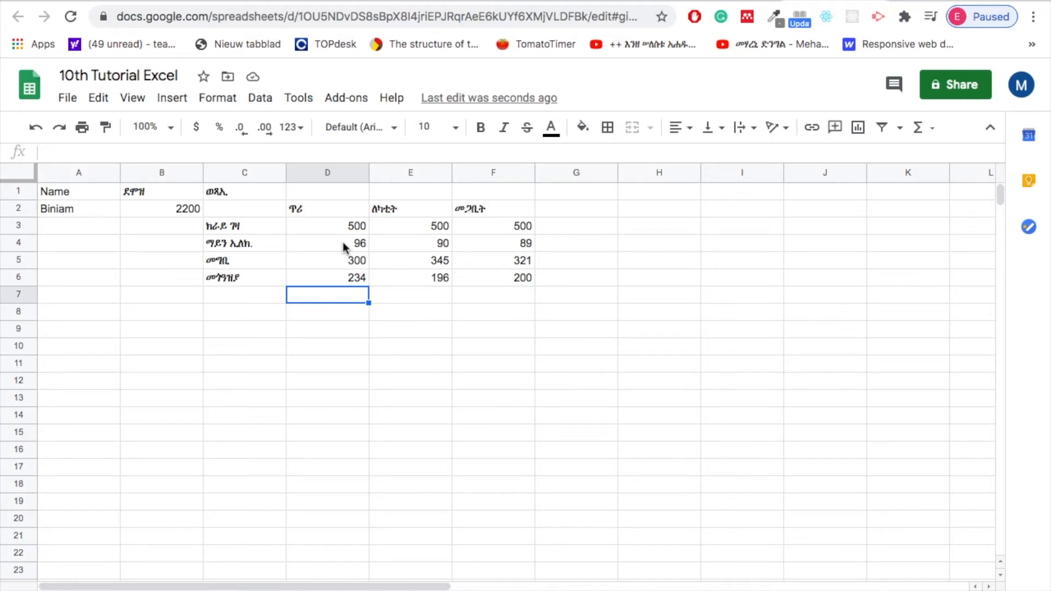
Replace the header in cell A1 with ስም and rewrite the person's name in cell A2 in Ge'ez script.
double_click(65, 193)
text(ንም)
key(BackSpace)
key(BackSpace)
text(ስም)
double_click(62, 209)
text(ቢንያም)
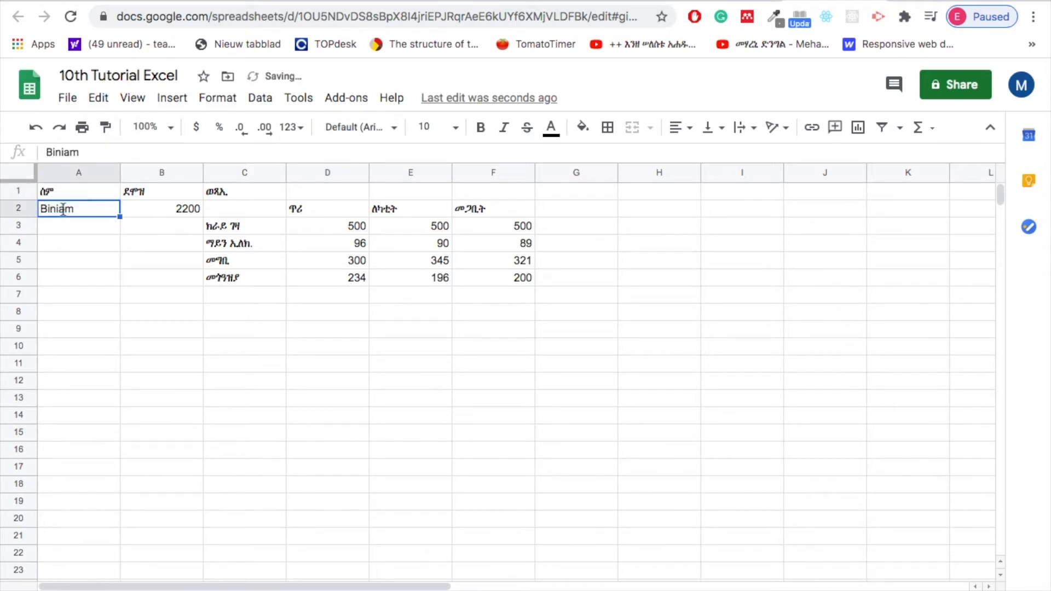
click(177, 230)
click(44, 191)
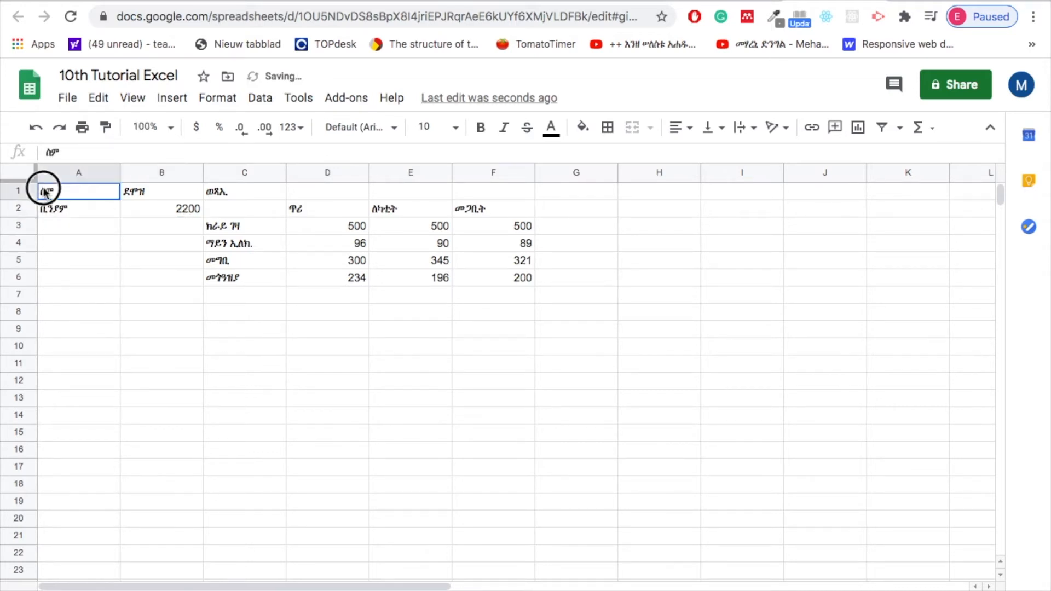
Enter the total label ድምር in cell C8, below the expense items.
click(340, 301)
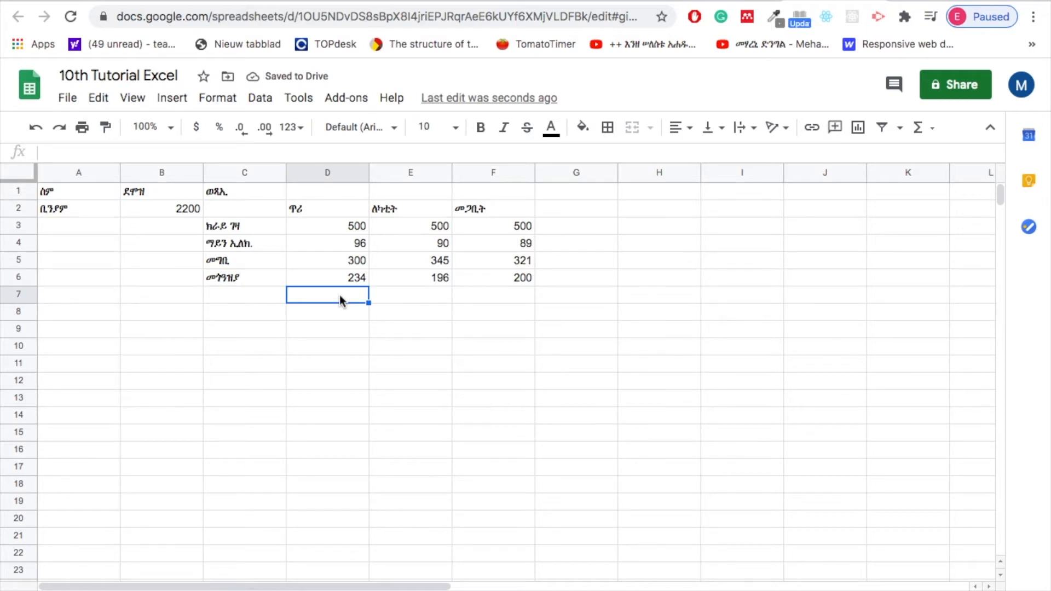
click(173, 290)
click(219, 319)
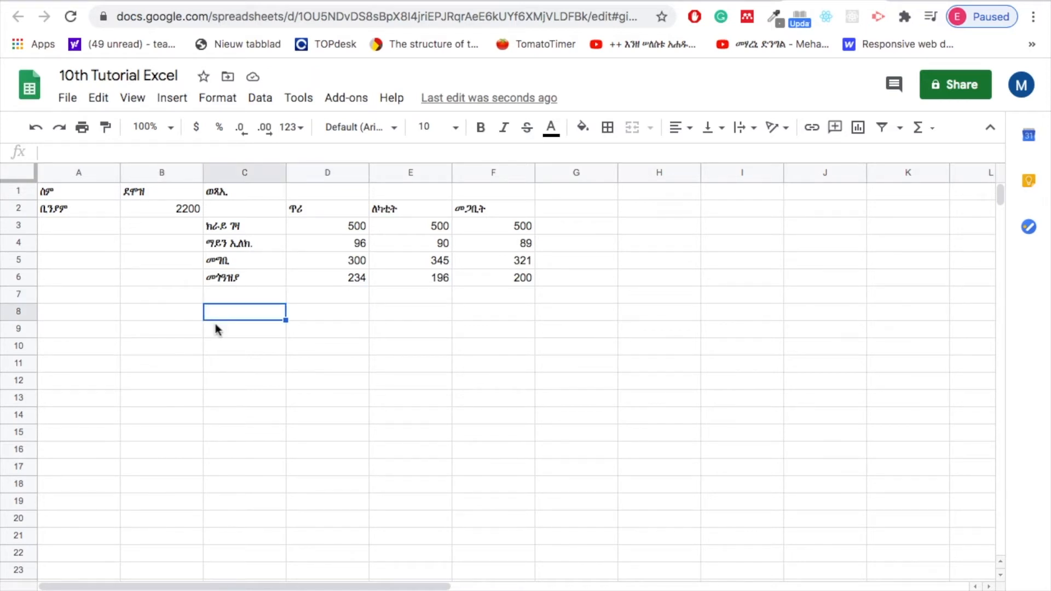
text(ድም)
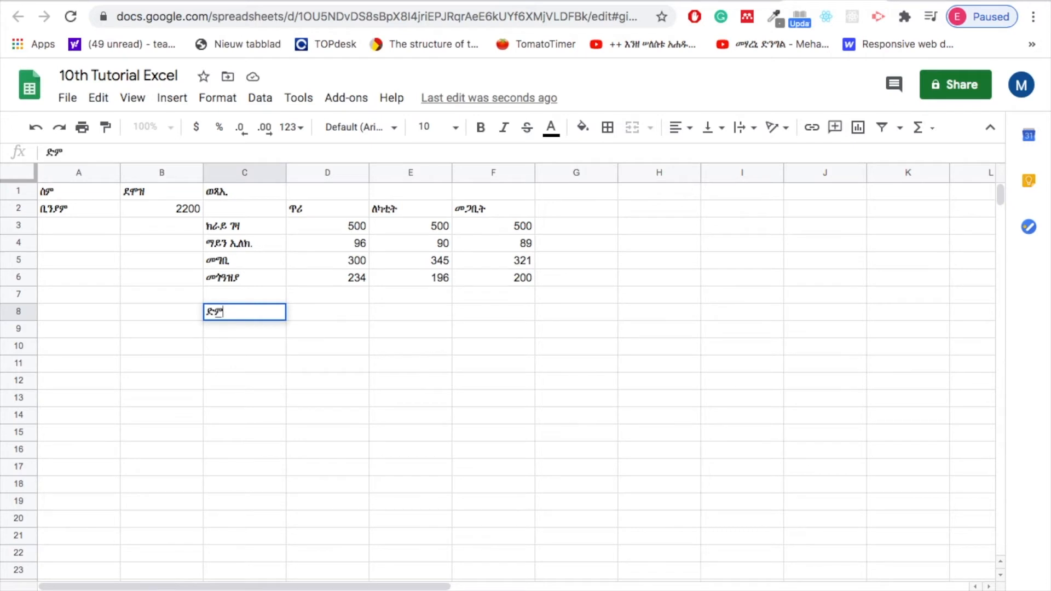
text(ር)
click(316, 314)
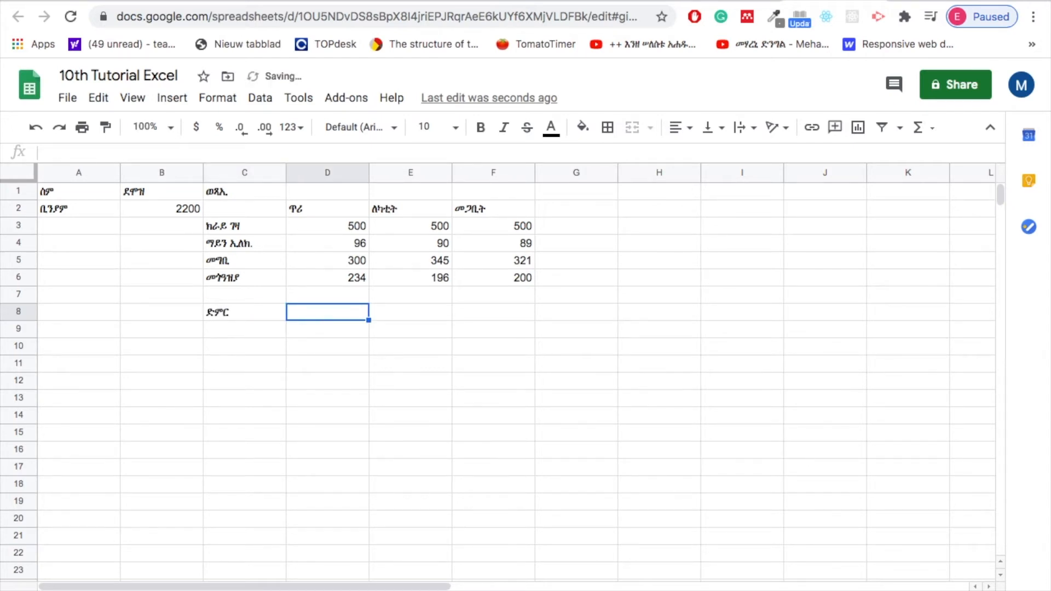
key(shift+Right)
key(shift+Right)
key(shift+Right)
key(shift+Right)
key(shift+Left)
key(shift+Left)
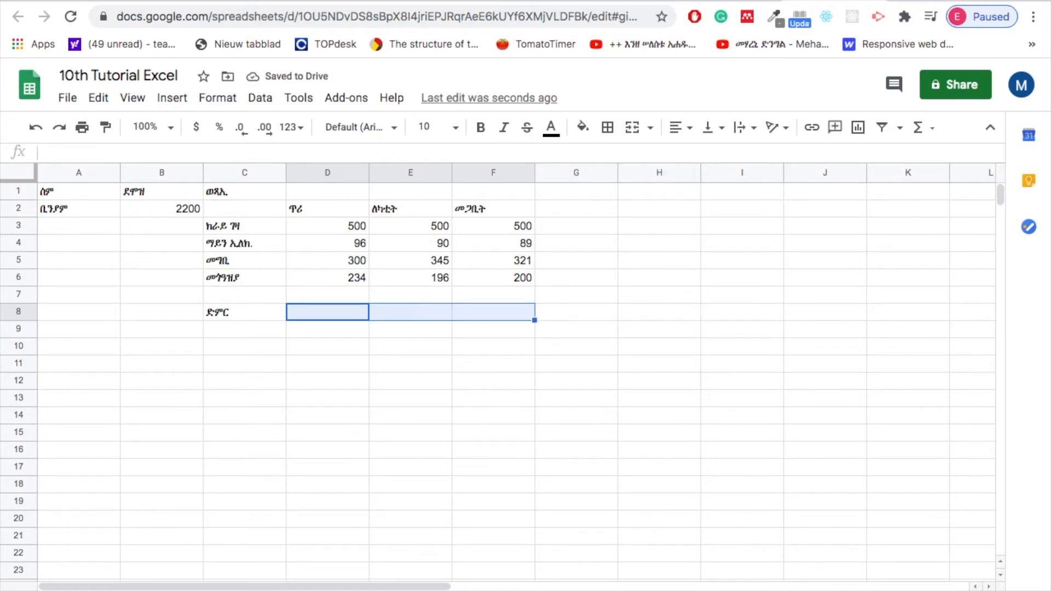
click(330, 317)
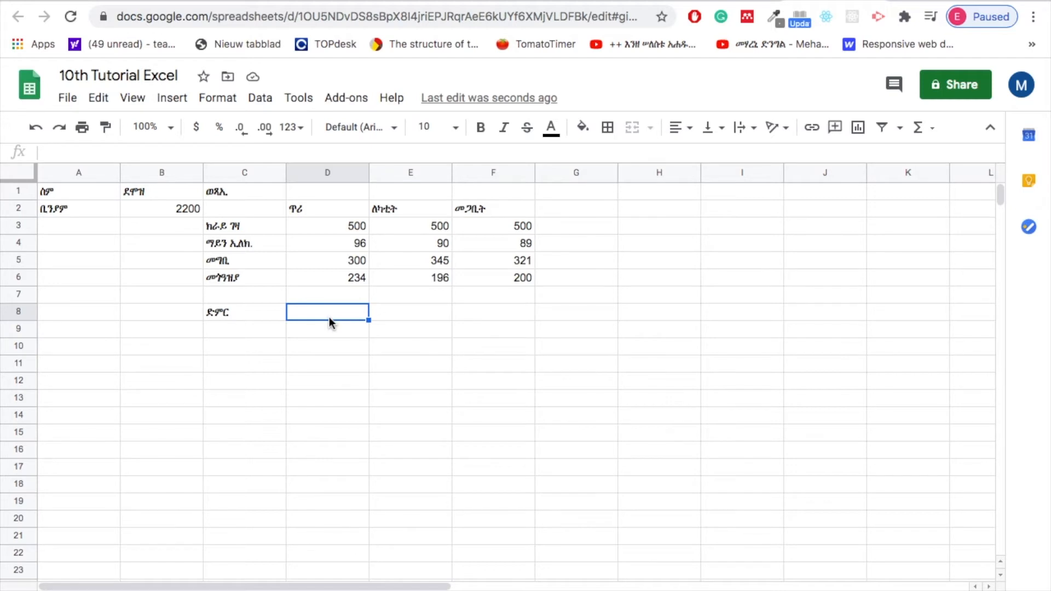
text(=)
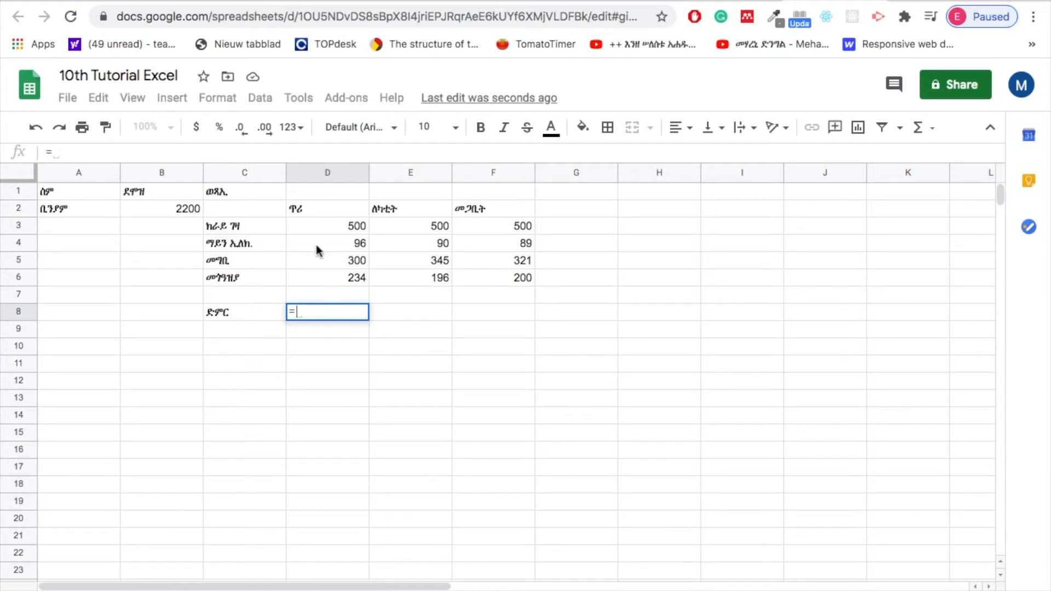
click(343, 216)
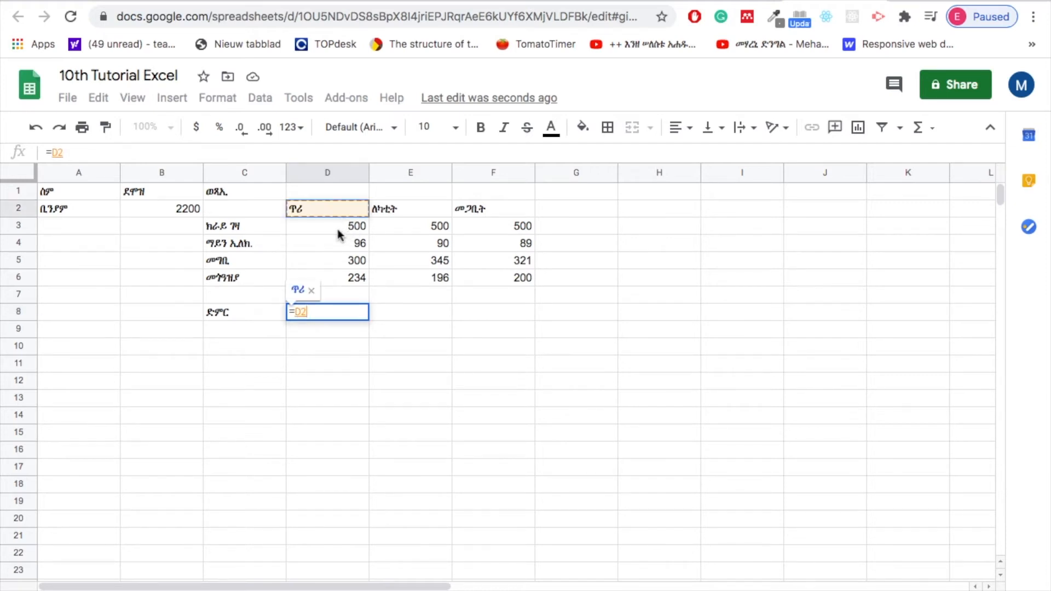
click(337, 227)
text(+)
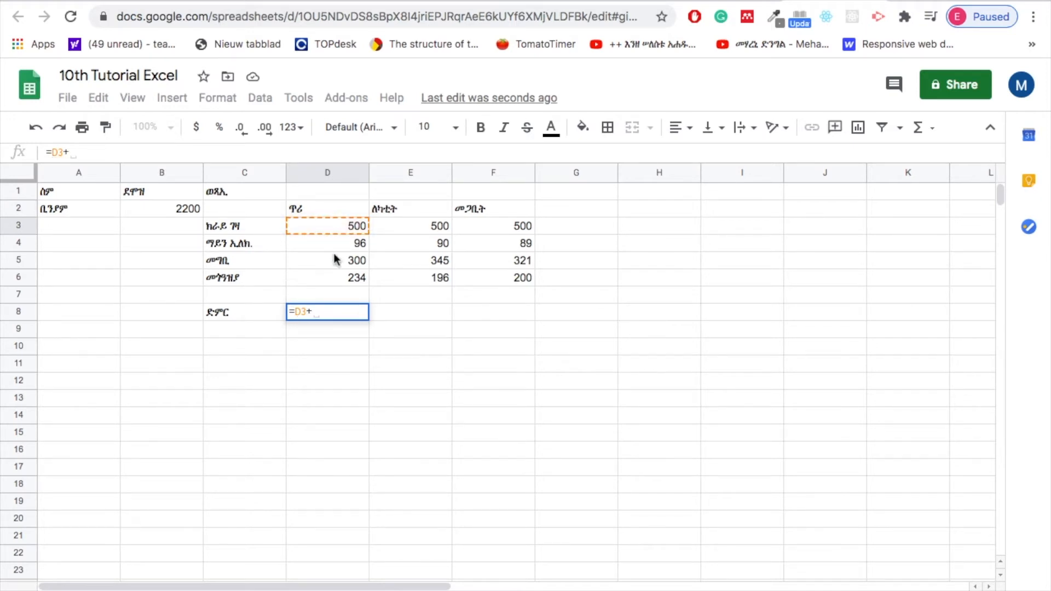
click(321, 244)
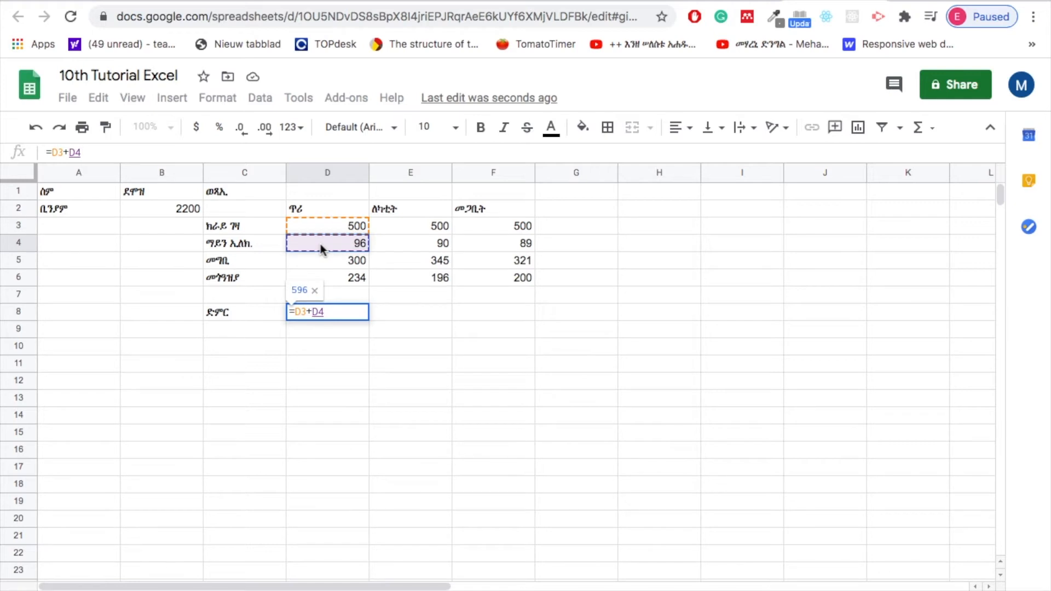
key(BackSpace)
key(BackSpace)
key(BackSpace)
key(BackSpace)
key(BackSpace)
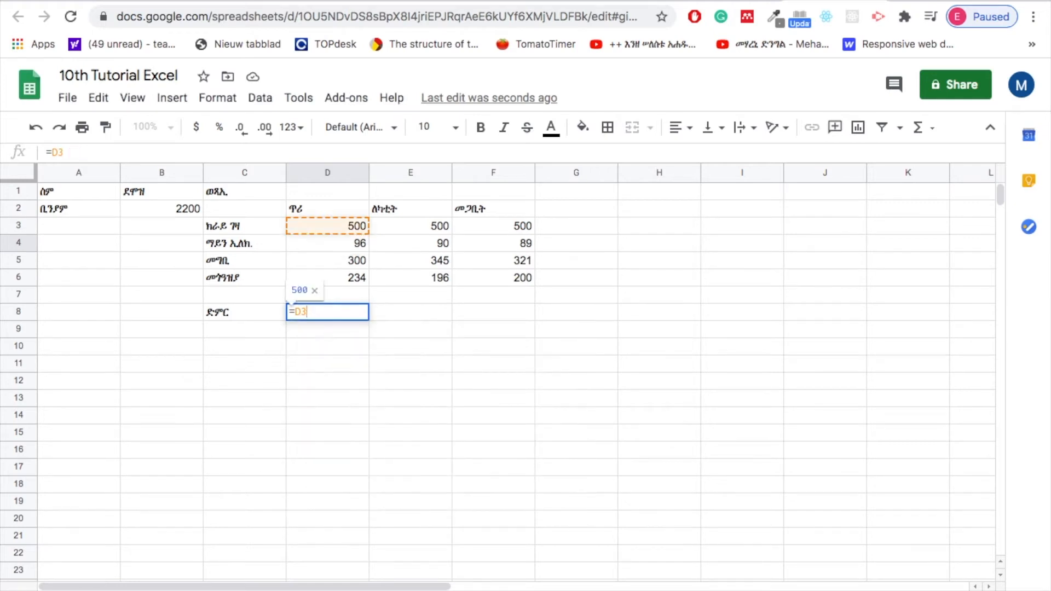
text(D4)
key(BackSpace)
key(BackSpace)
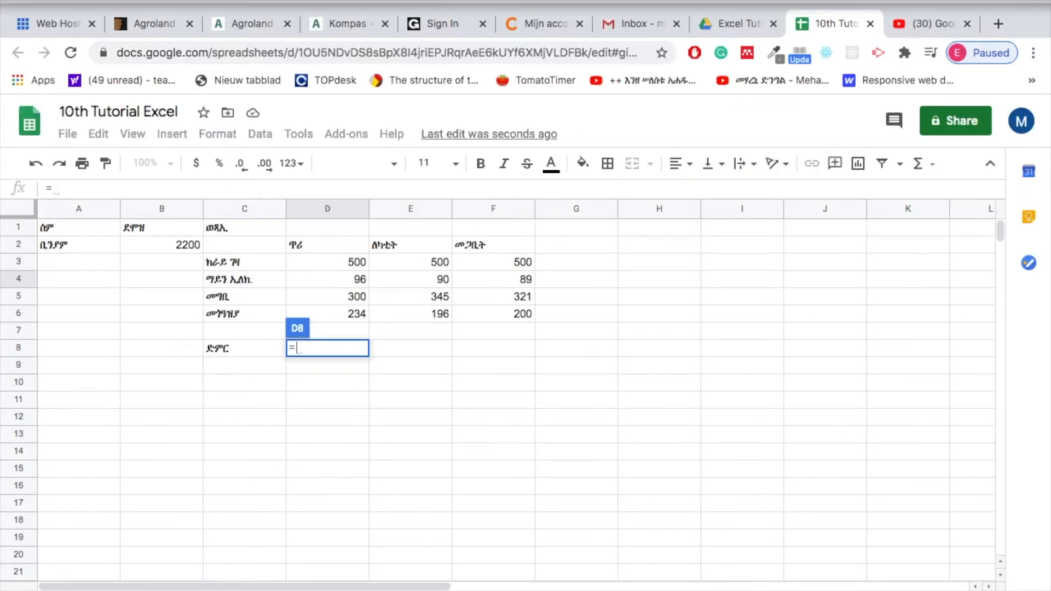
click(715, 0)
click(786, 14)
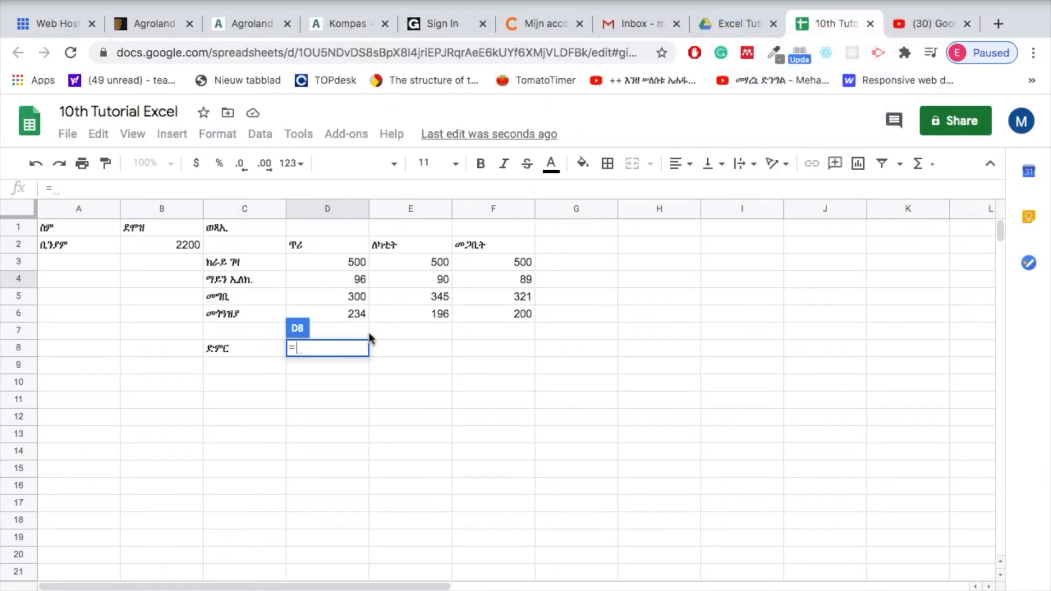
Enter the formula =SUM(D3:D6) in cell D8 using the suggested SUM function, and clear the cell again.
text(SUM)
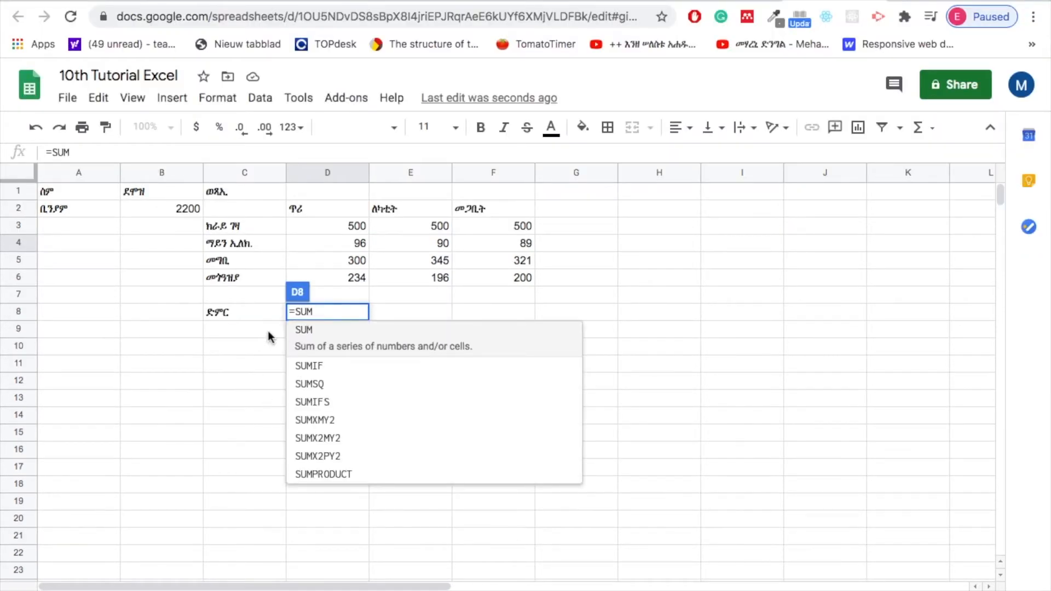
click(310, 331)
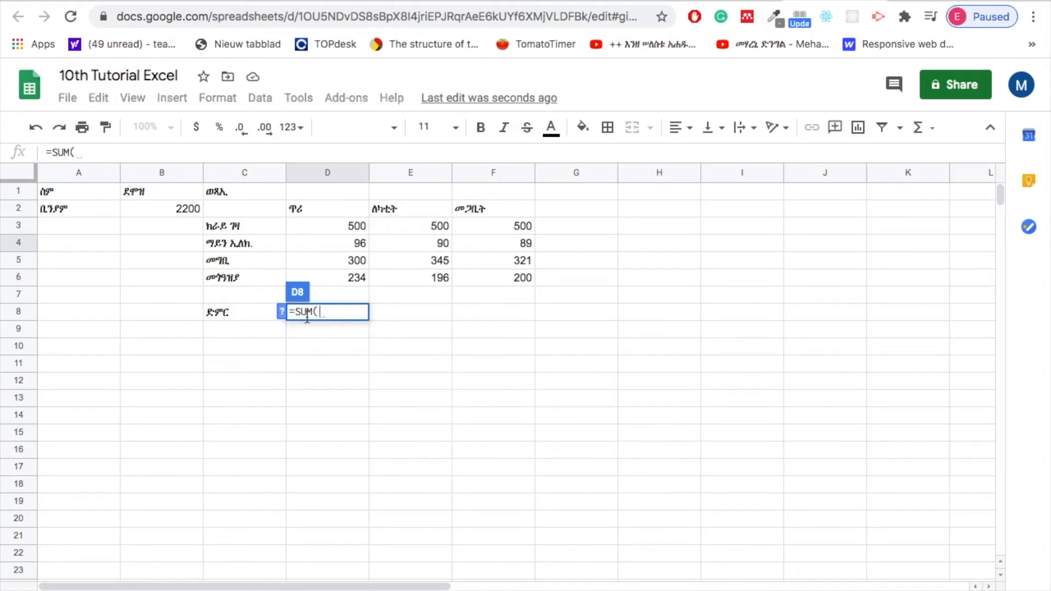
key(BackSpace)
key(BackSpace)
key(BackSpace)
key(BackSpace)
text(SUM)
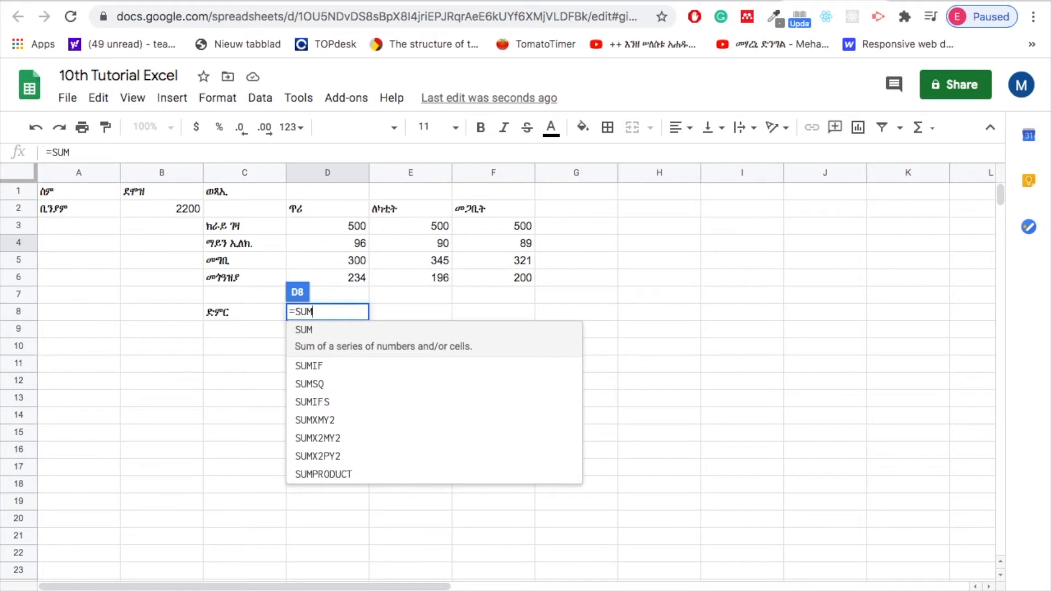
click(314, 332)
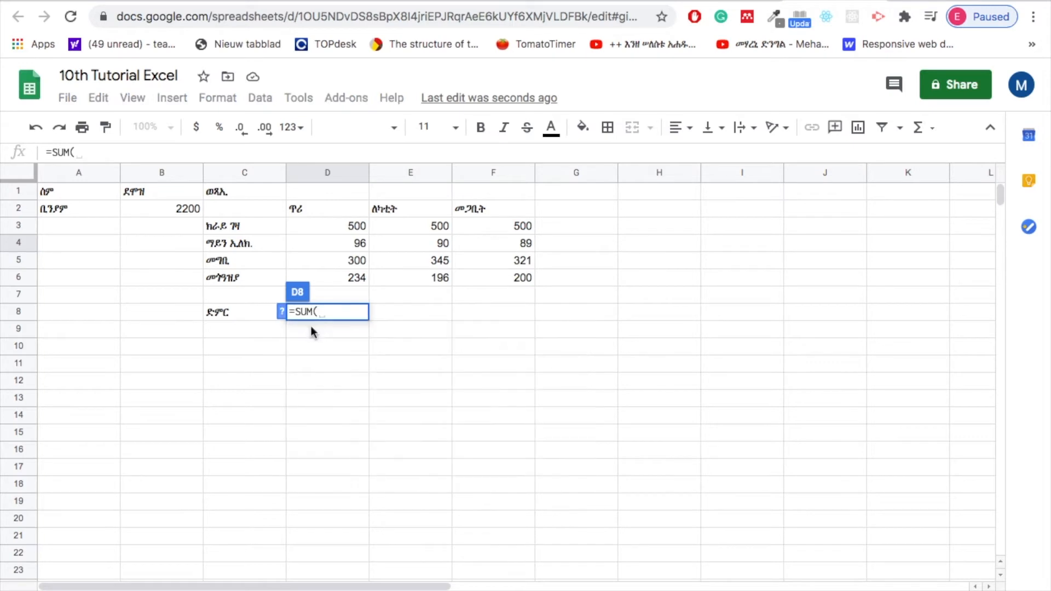
click(346, 225)
drag(347, 229, 351, 274)
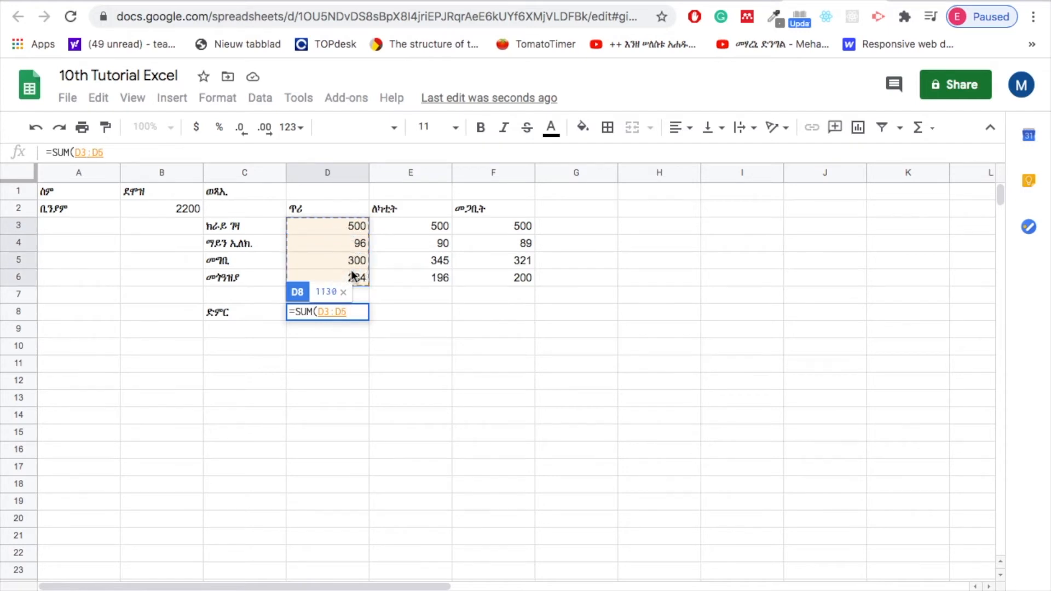
text())
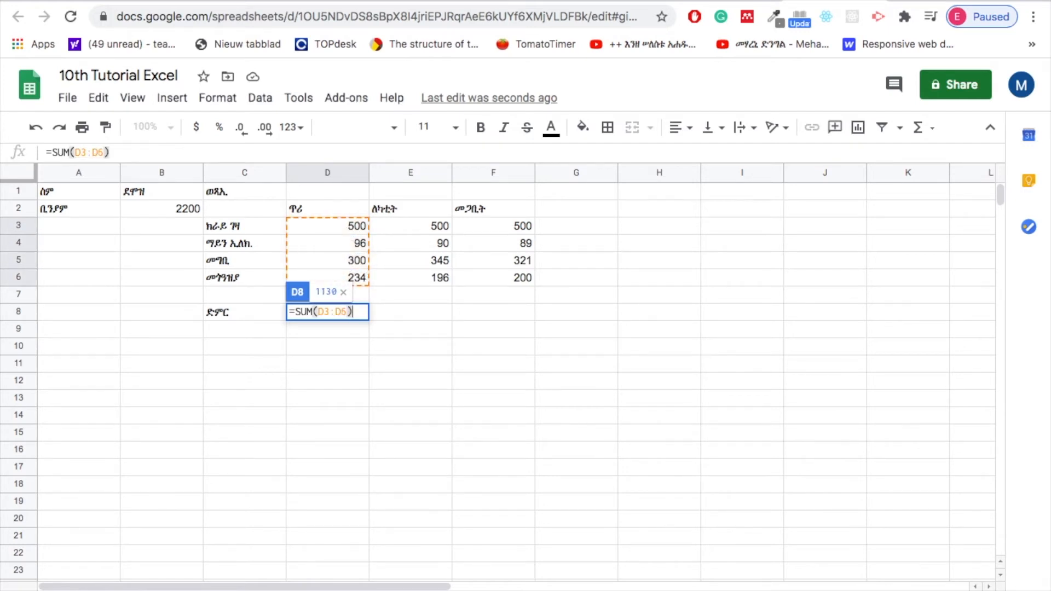
key(Return)
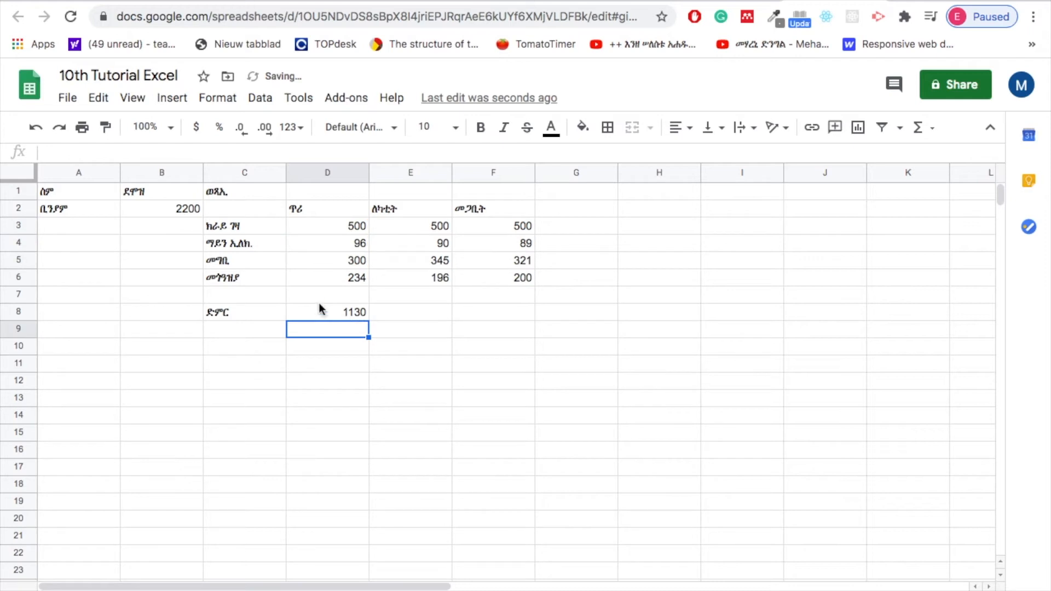
click(337, 311)
key(BackSpace)
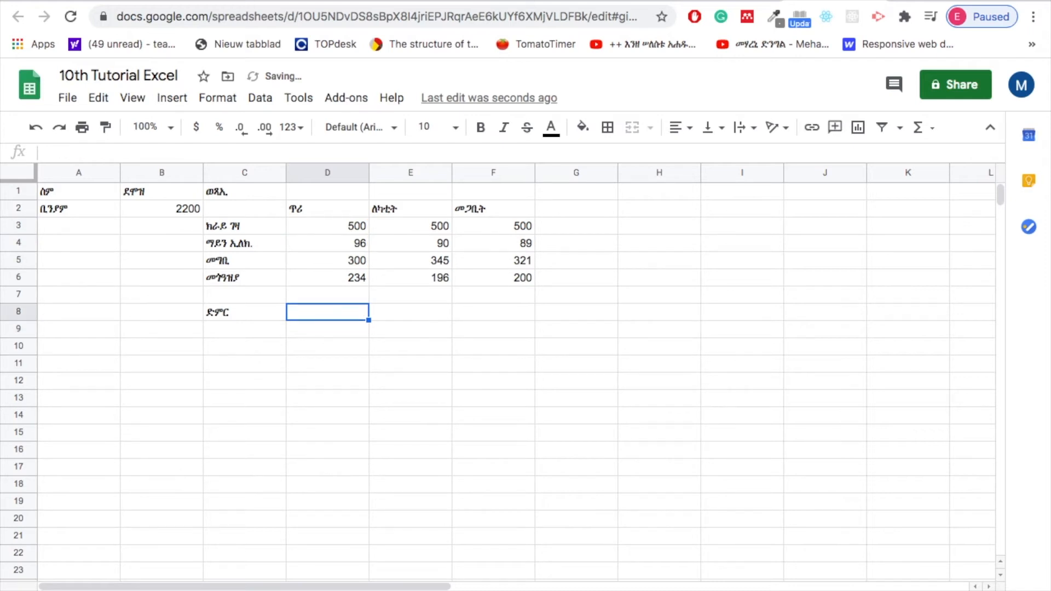
Total the first month's expenses in D8 by inserting the ready-made SUM function from the function list over D3:D6.
text(=)
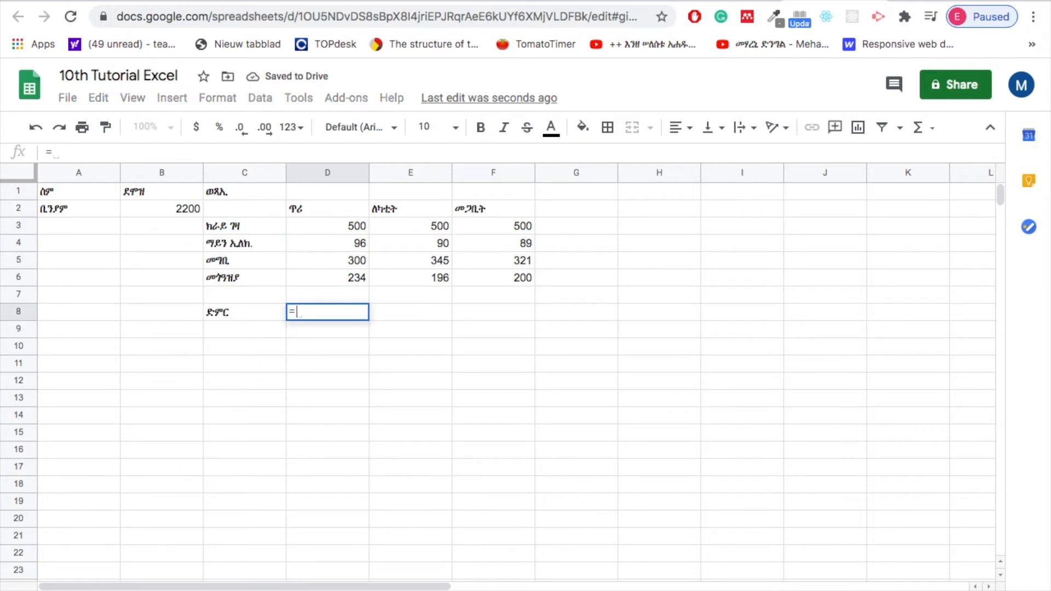
click(930, 130)
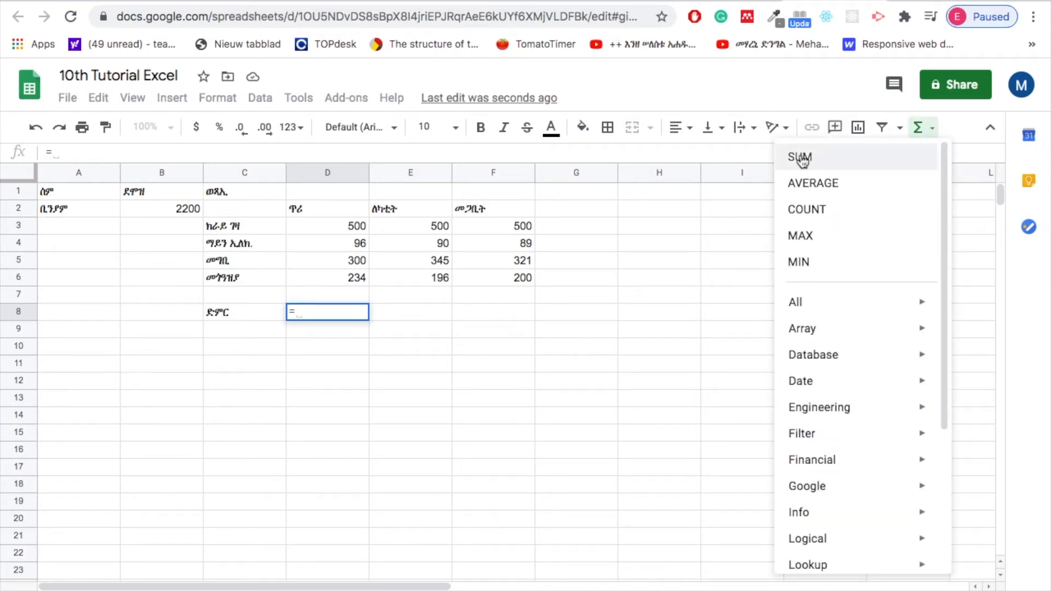
mouse_move(811, 441)
scroll(808, 438, down, 3)
scroll(807, 438, up, 3)
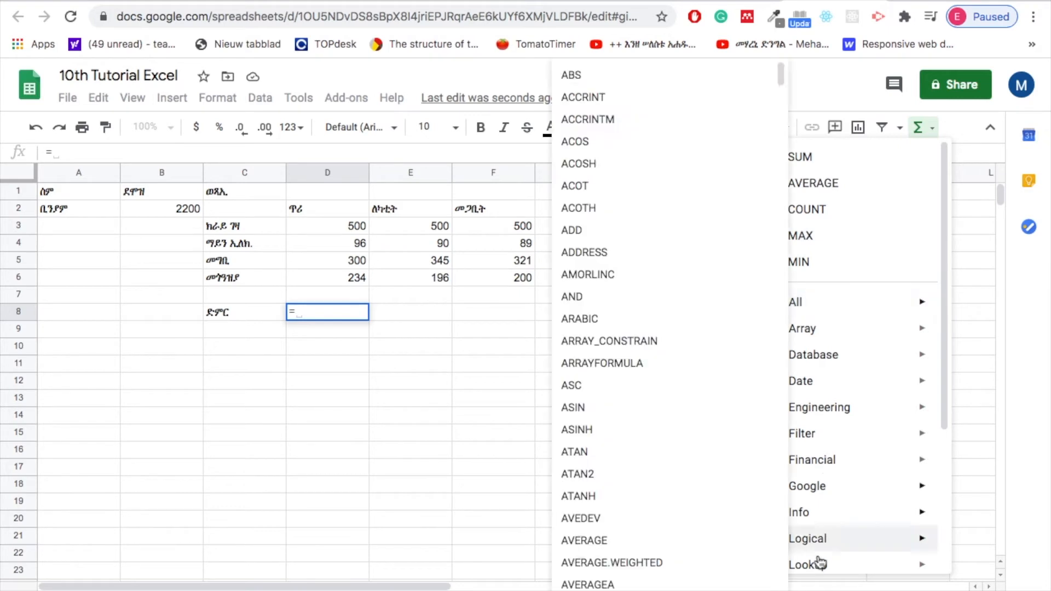
click(297, 309)
click(933, 127)
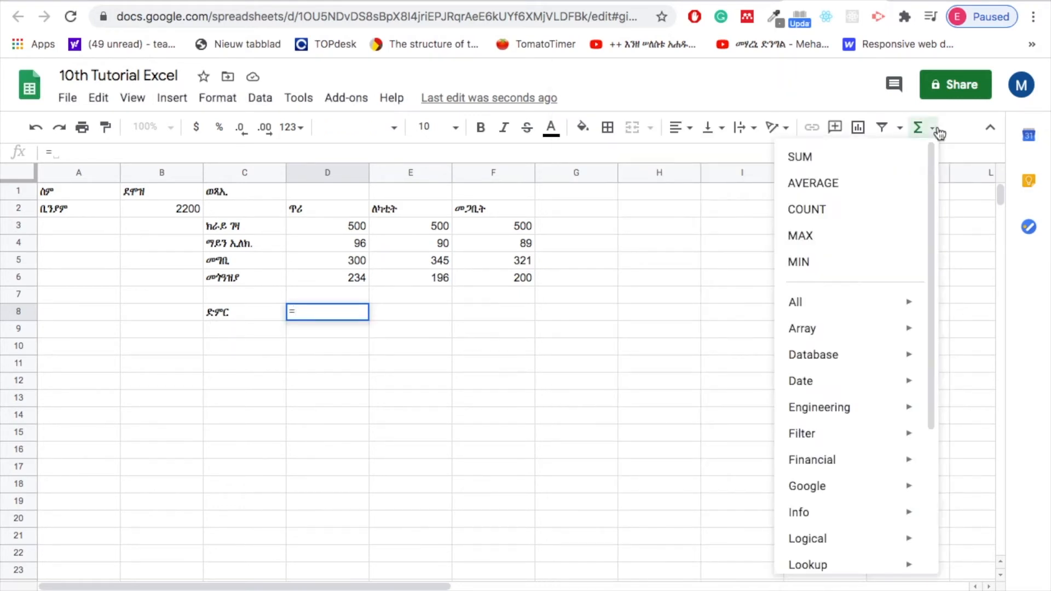
click(817, 157)
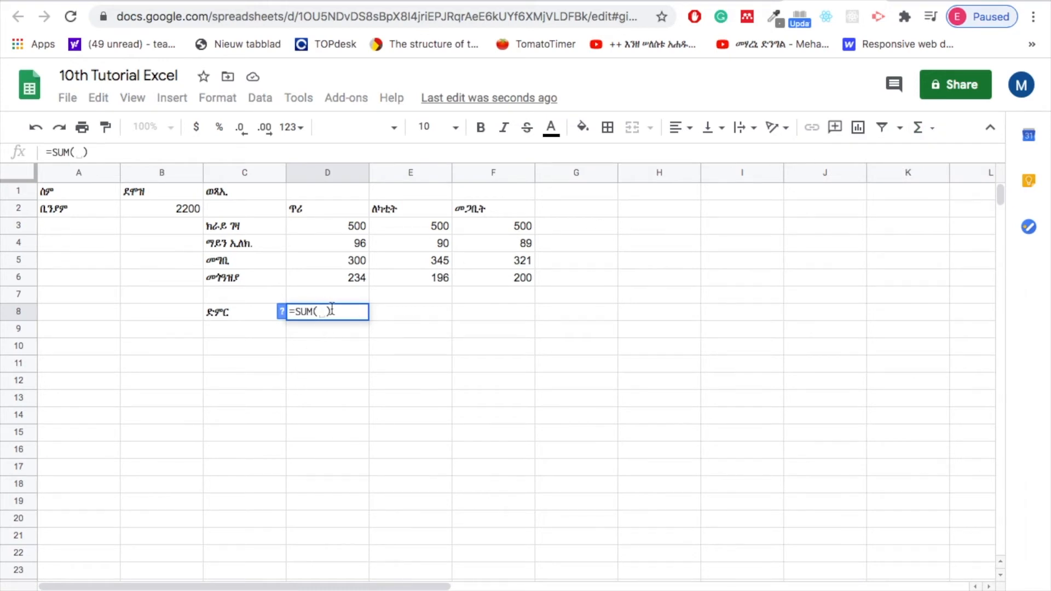
click(337, 225)
drag(341, 246, 346, 278)
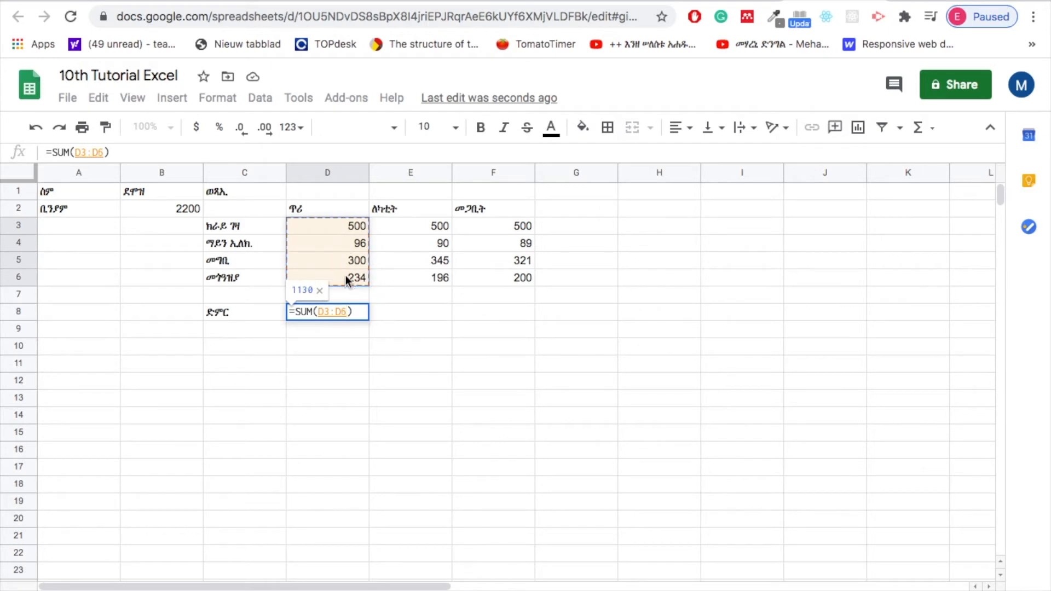
click(353, 311)
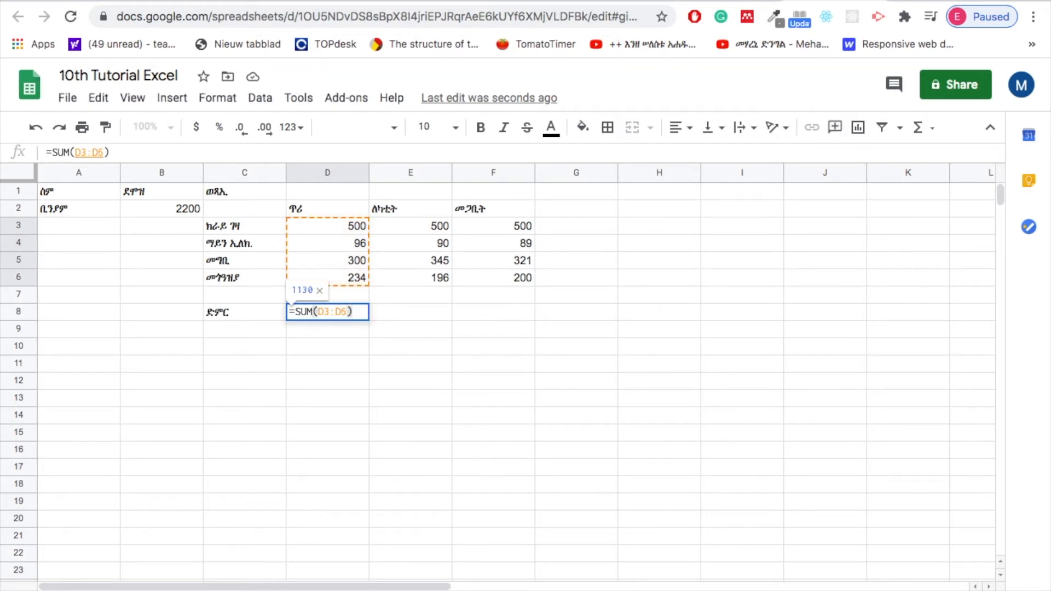
key(Return)
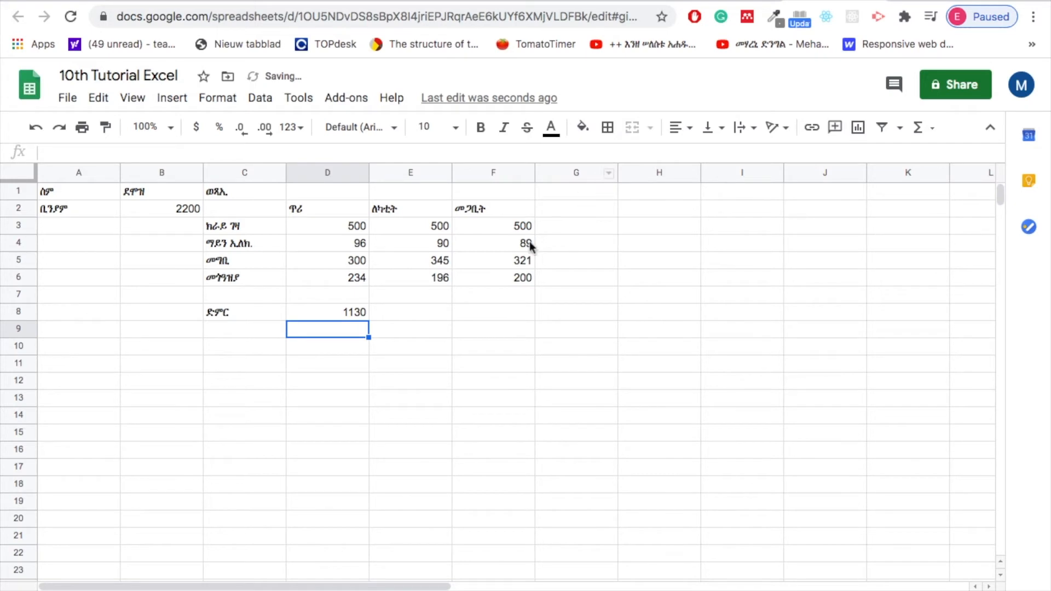
Total the ለካቲት expenses in cell E8 by inserting the SUM function over E3:E6.
click(415, 311)
text(=)
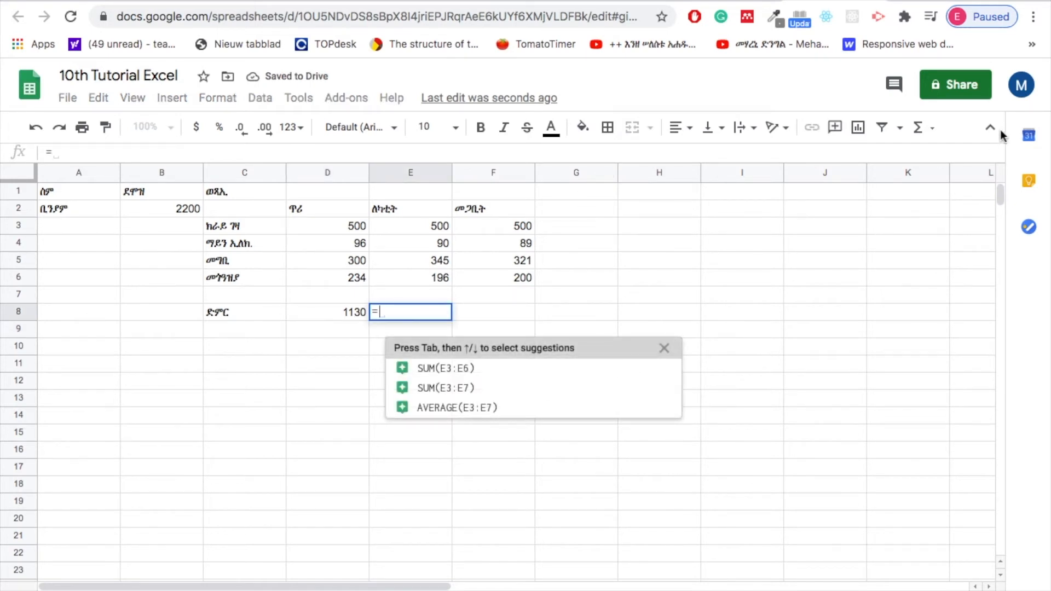
click(932, 128)
click(824, 164)
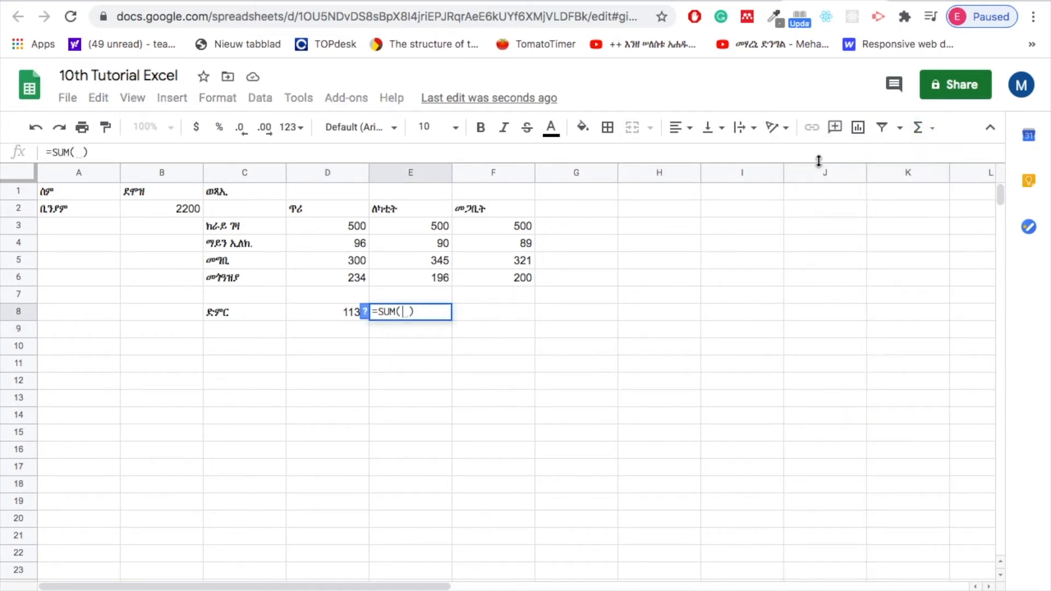
drag(434, 228, 433, 278)
key(Return)
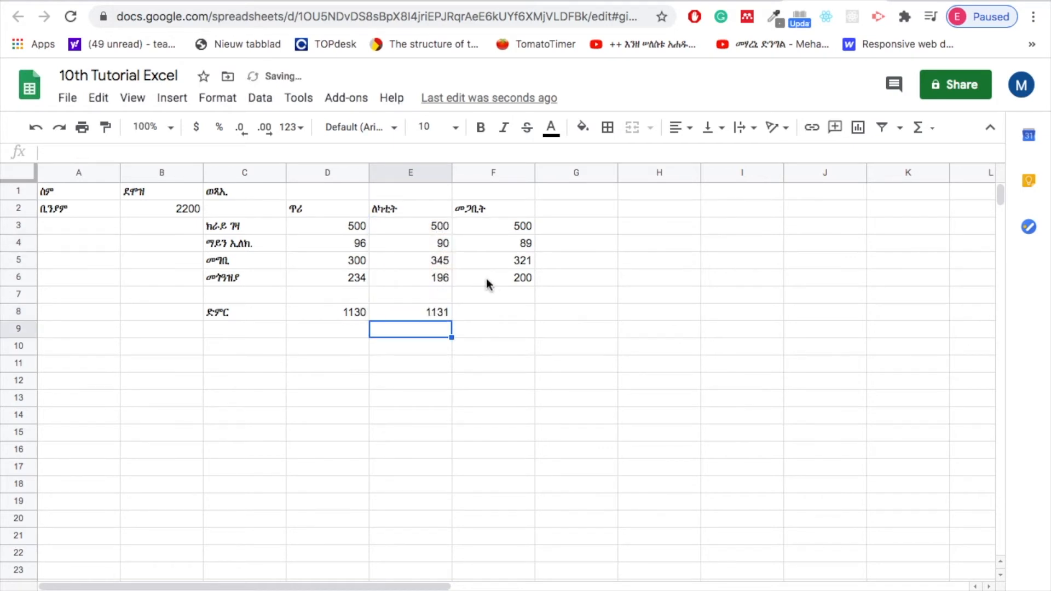
Total the መጋቢት expenses in cell F8 by inserting the SUM function over F3:F6.
click(493, 311)
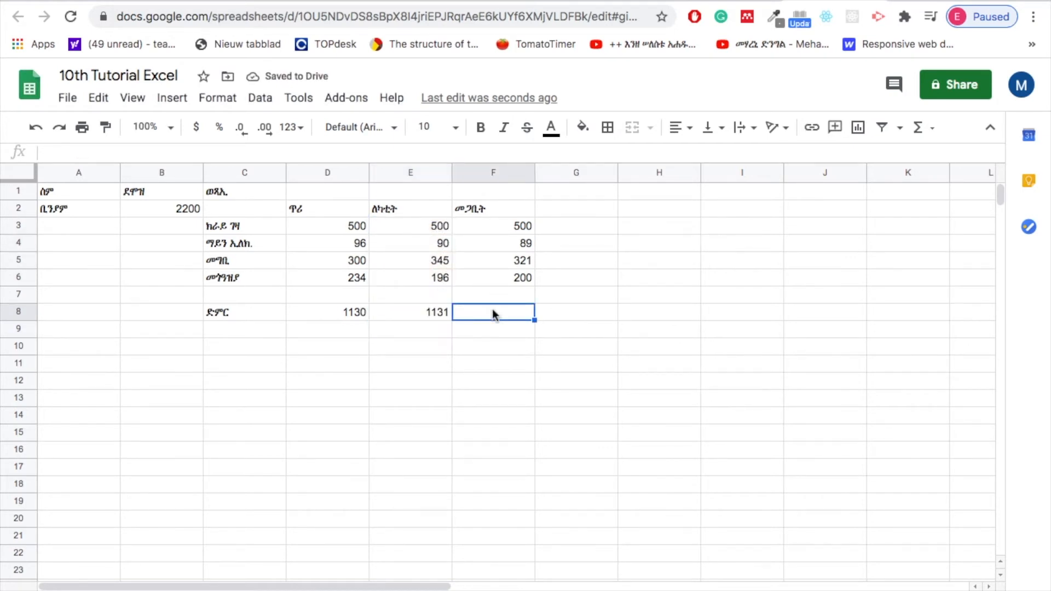
text(=)
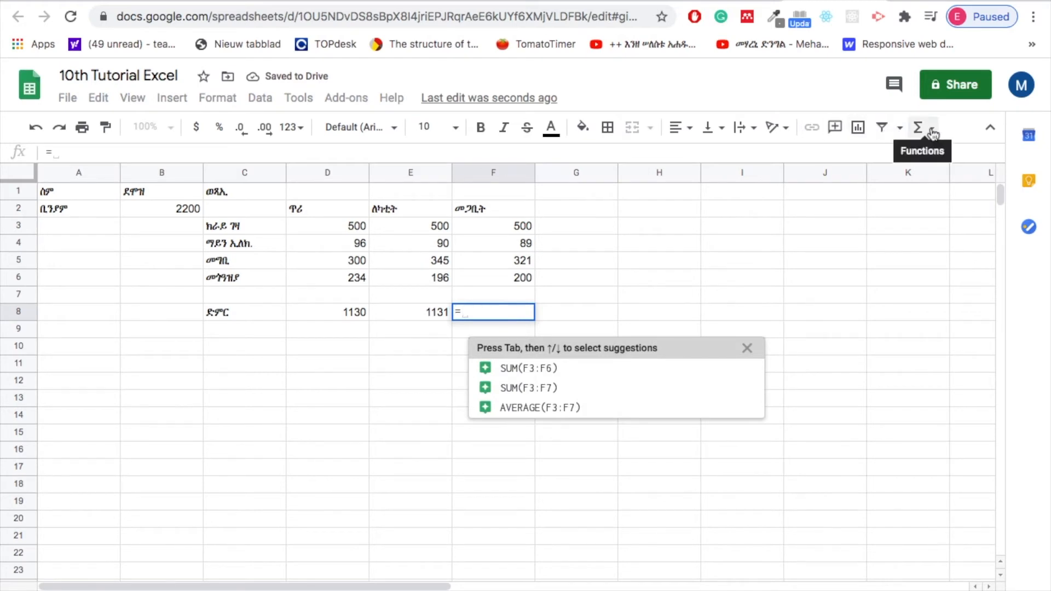
click(931, 128)
click(826, 158)
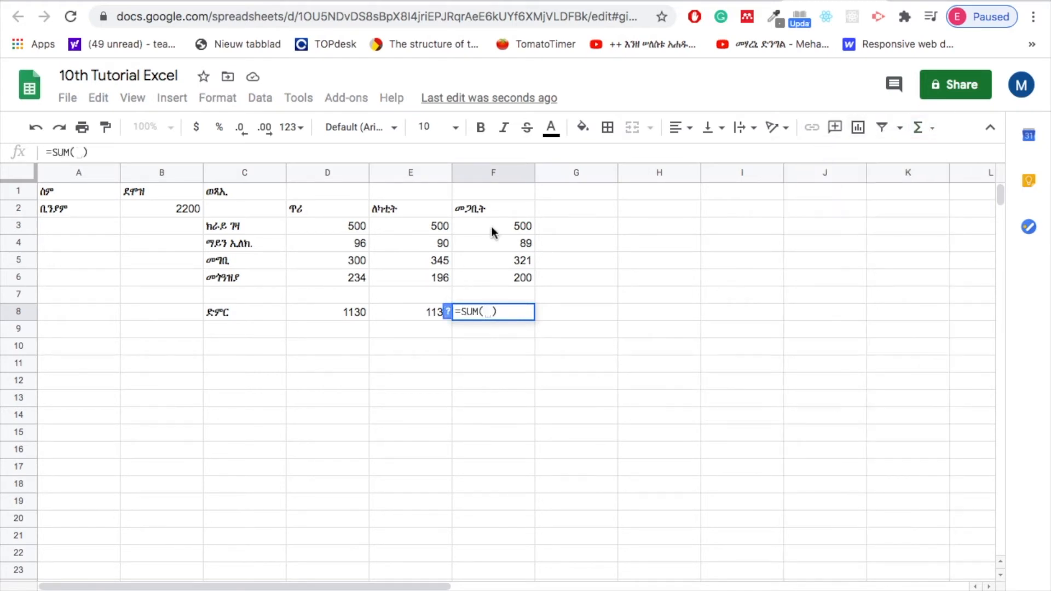
drag(495, 225, 494, 281)
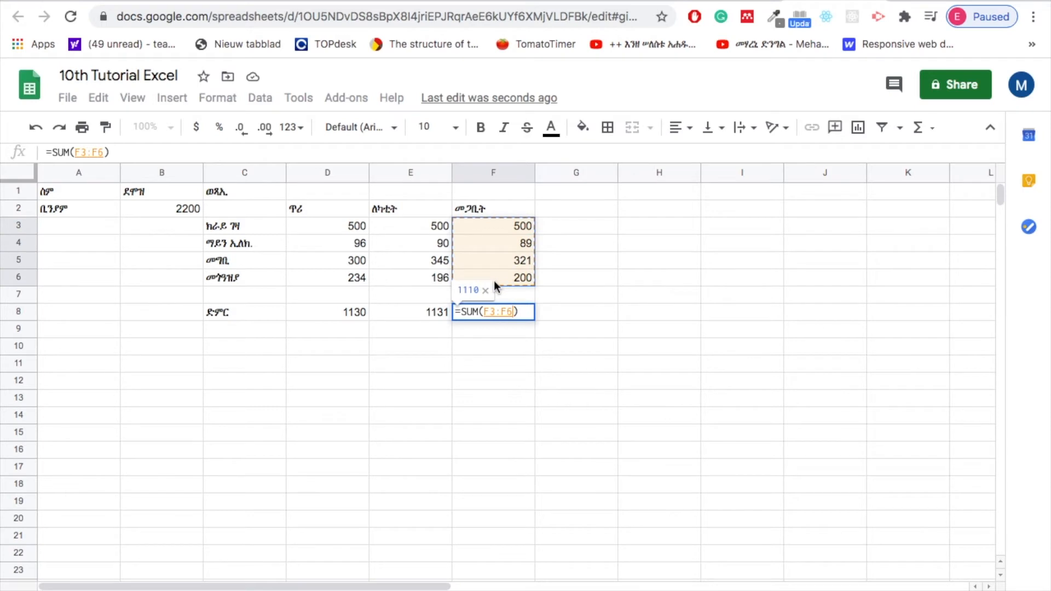
key(Return)
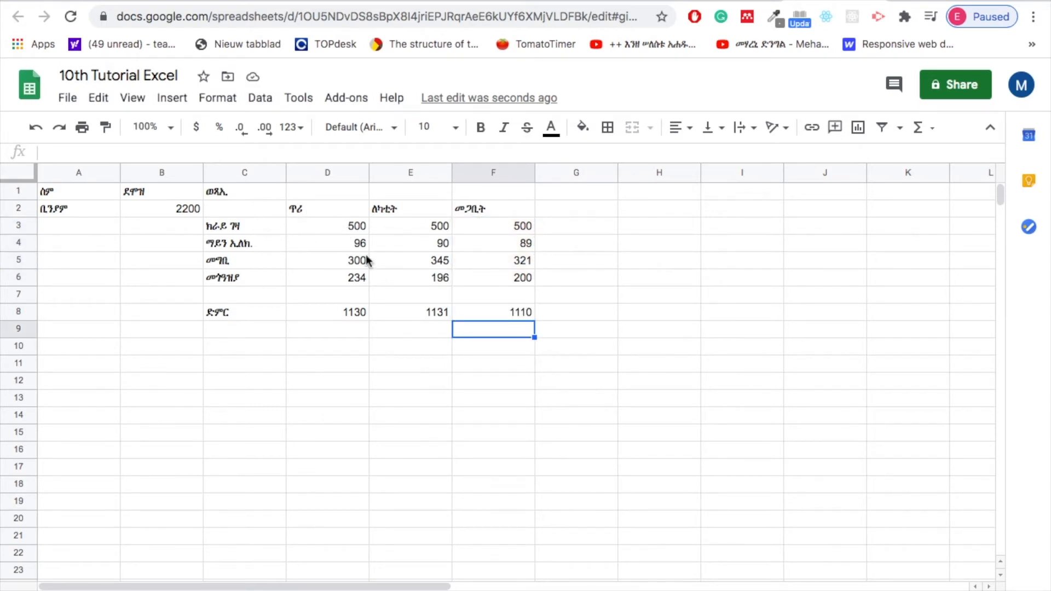
Check the total formulas in cells D8, E8 and F8 one after another.
click(344, 312)
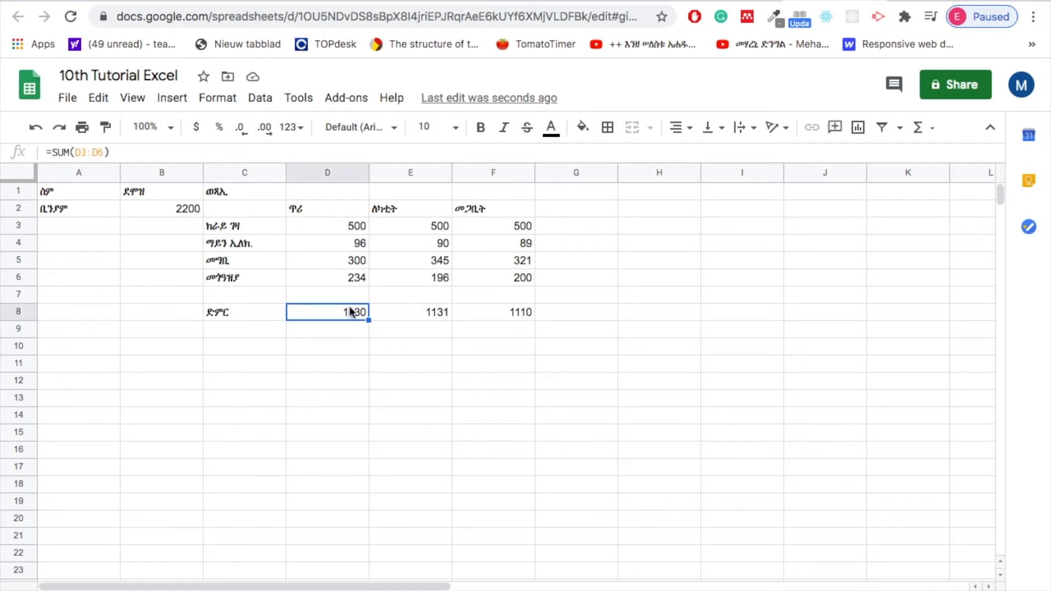
click(429, 312)
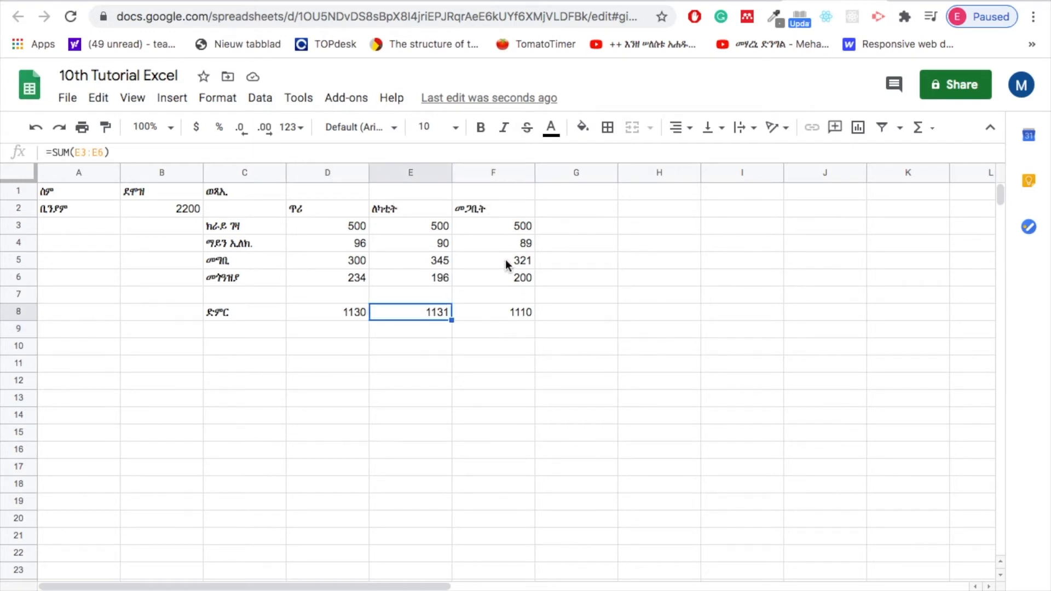
click(510, 313)
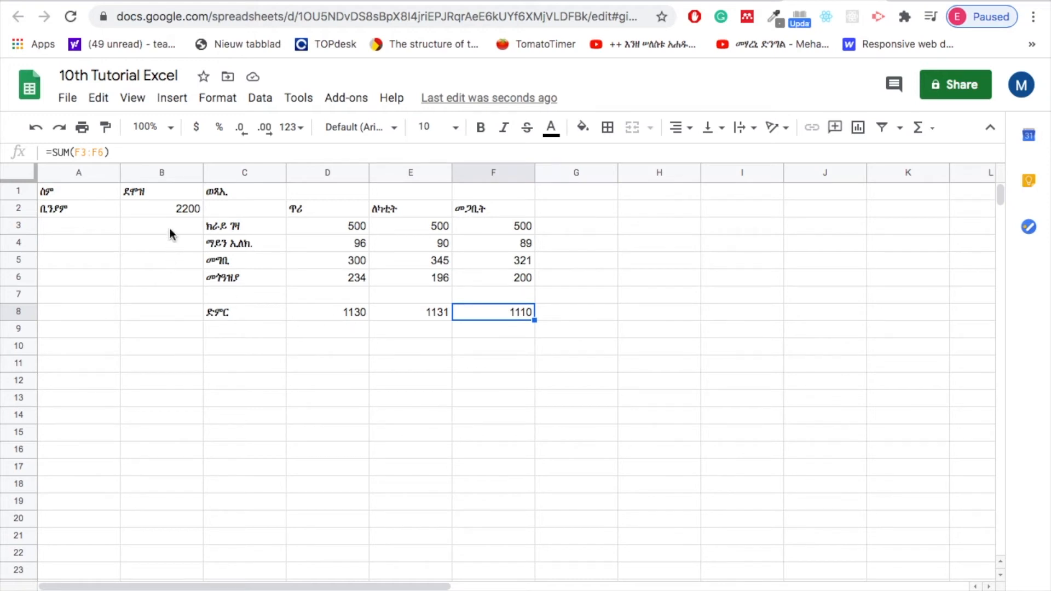
Switch the keyboard input to Ge'ez script and enter the label ተረፍ in cell C9, below ድምር.
click(167, 208)
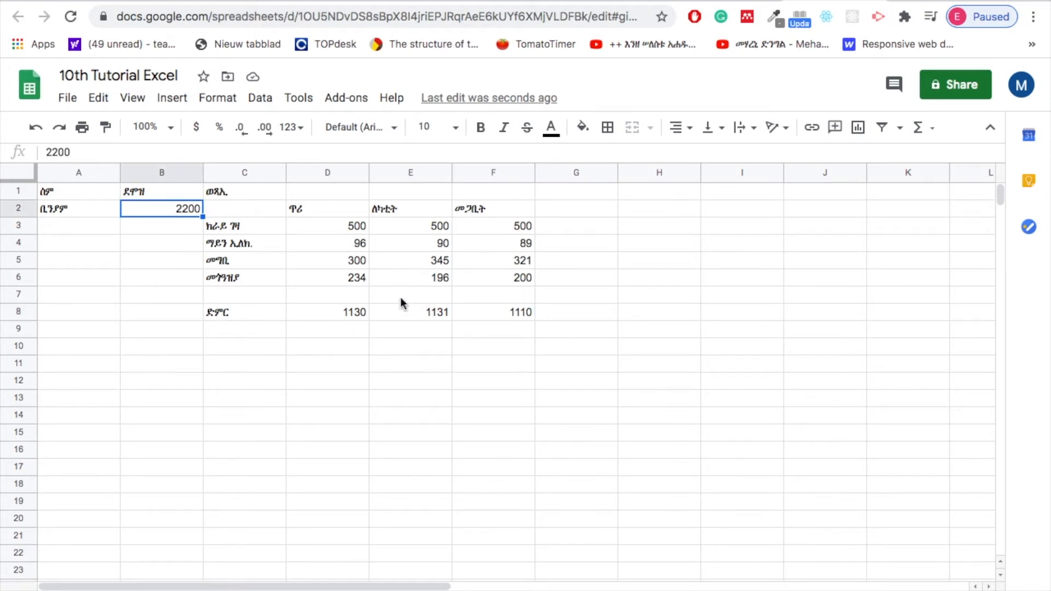
click(234, 330)
text(teref)
key(BackSpace)
key(BackSpace)
key(BackSpace)
key(BackSpace)
key(BackSpace)
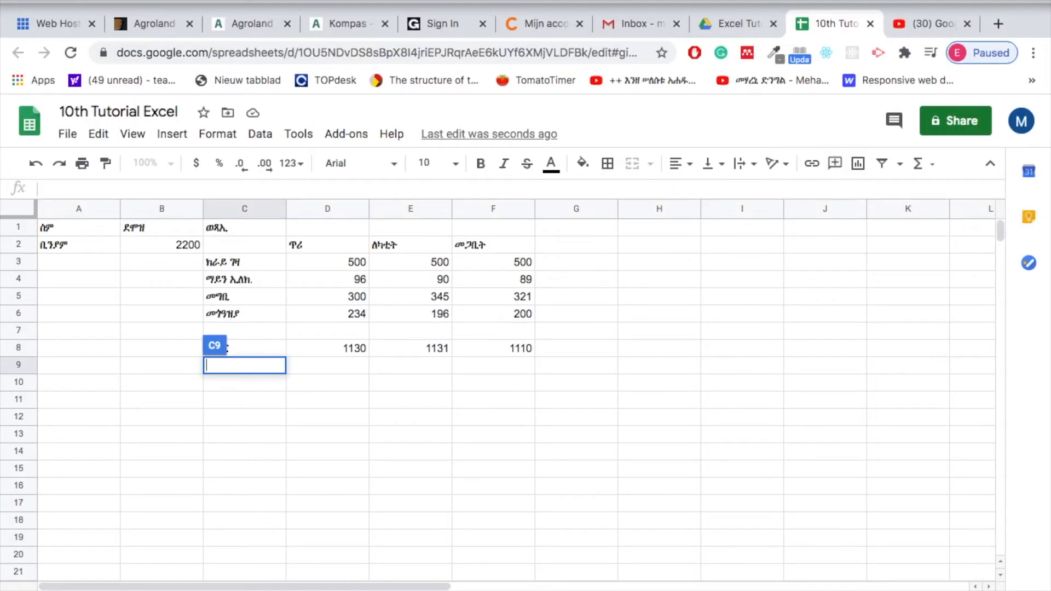
click(712, 0)
click(766, 2)
text(ተር)
key(BackSpace)
text(ርረፈ)
key(BackSpace)
text(ፍ)
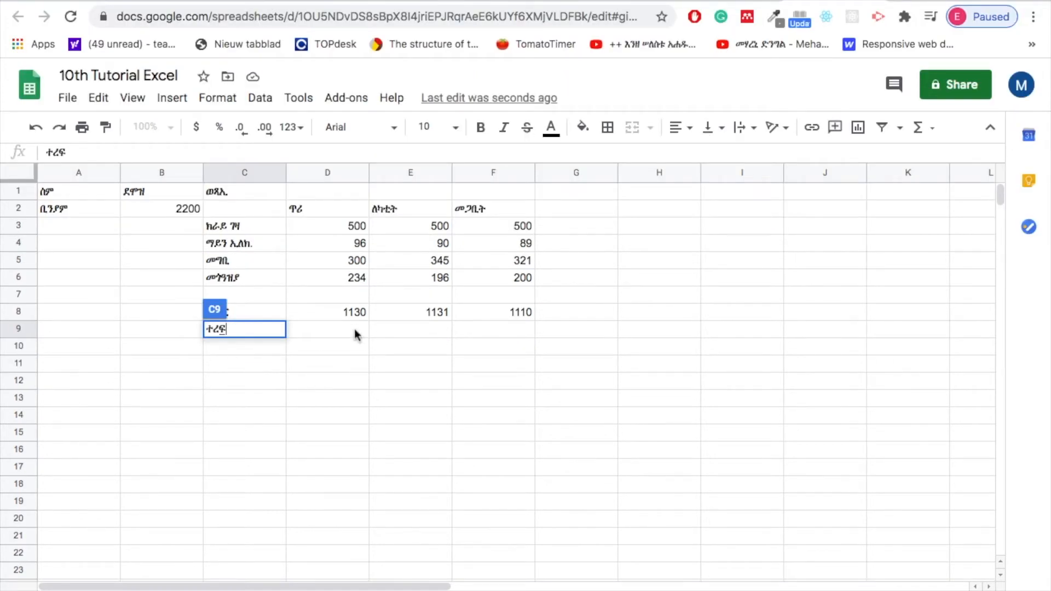
Calculate the first month's remainder in cell D9 by subtracting its expense total from the salary with =B2-D8.
click(332, 369)
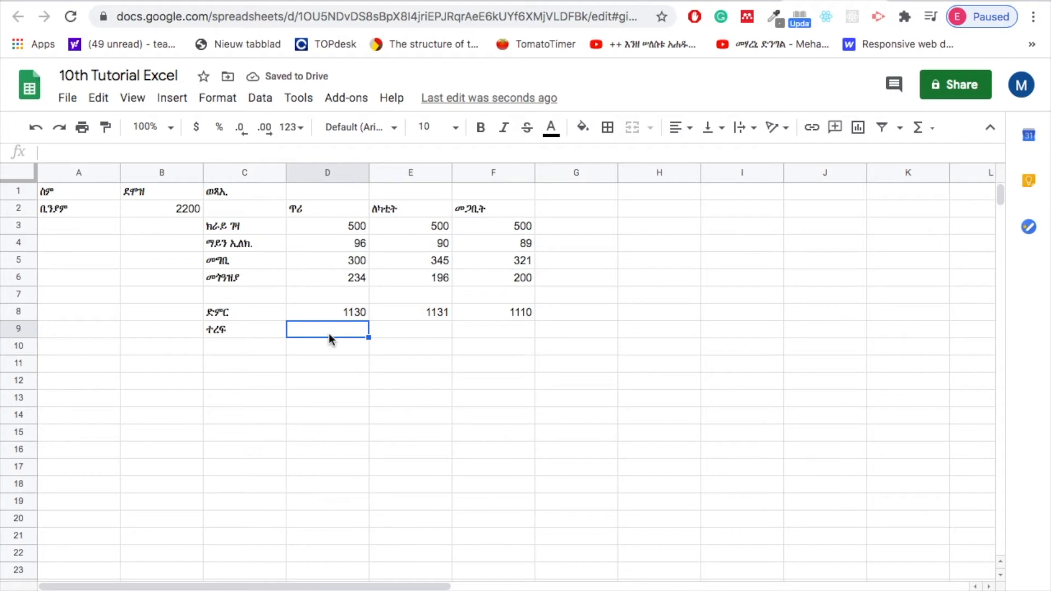
text(=)
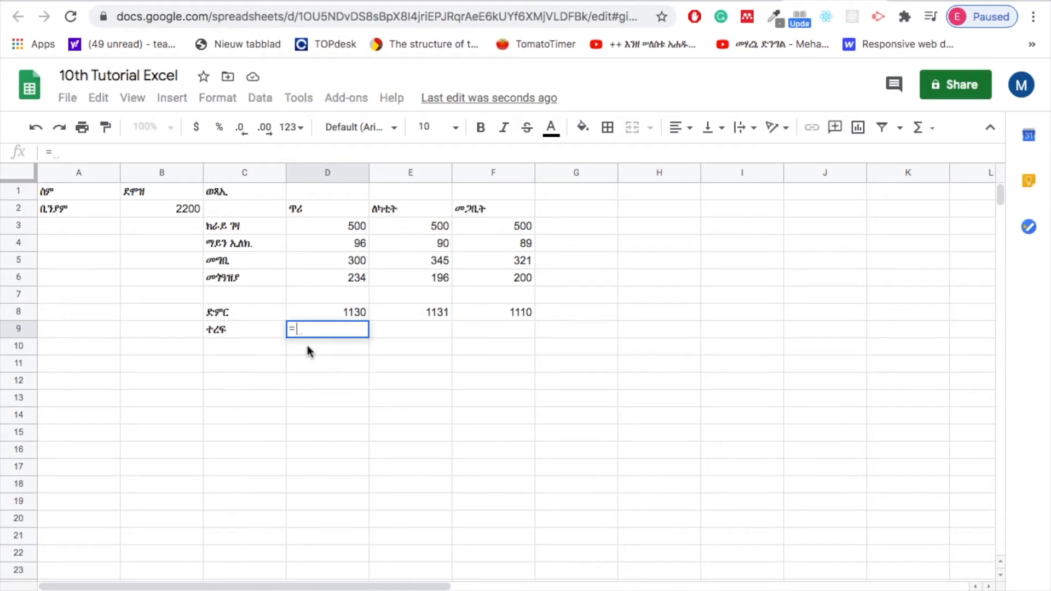
click(165, 209)
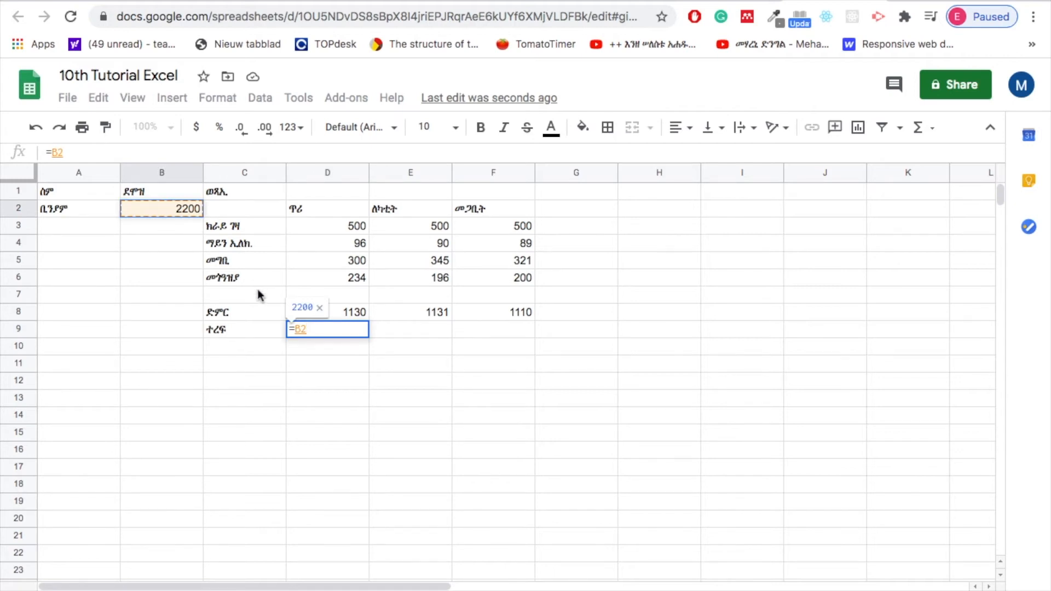
text(-)
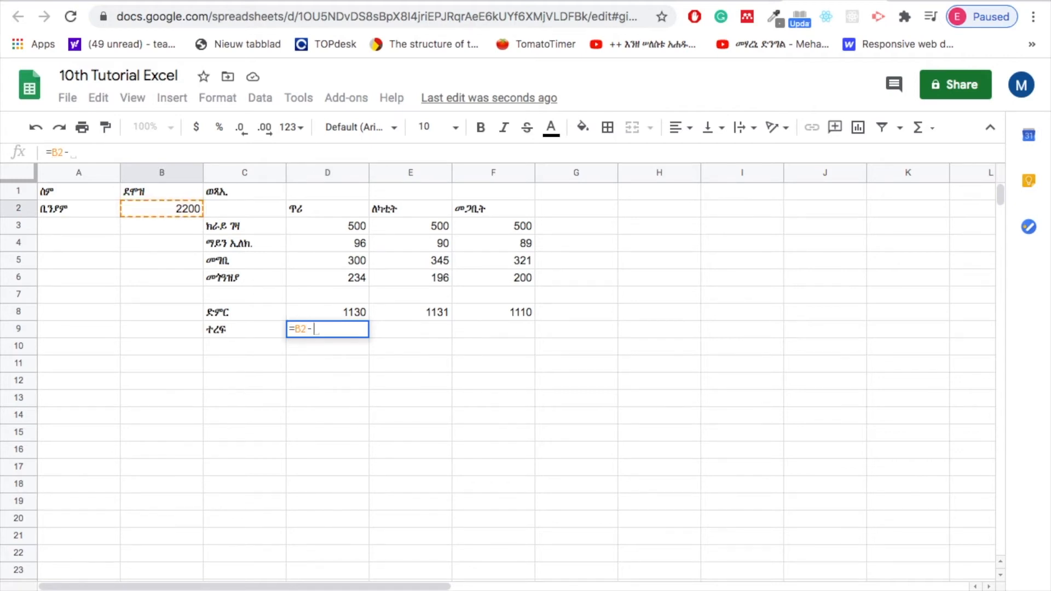
click(340, 310)
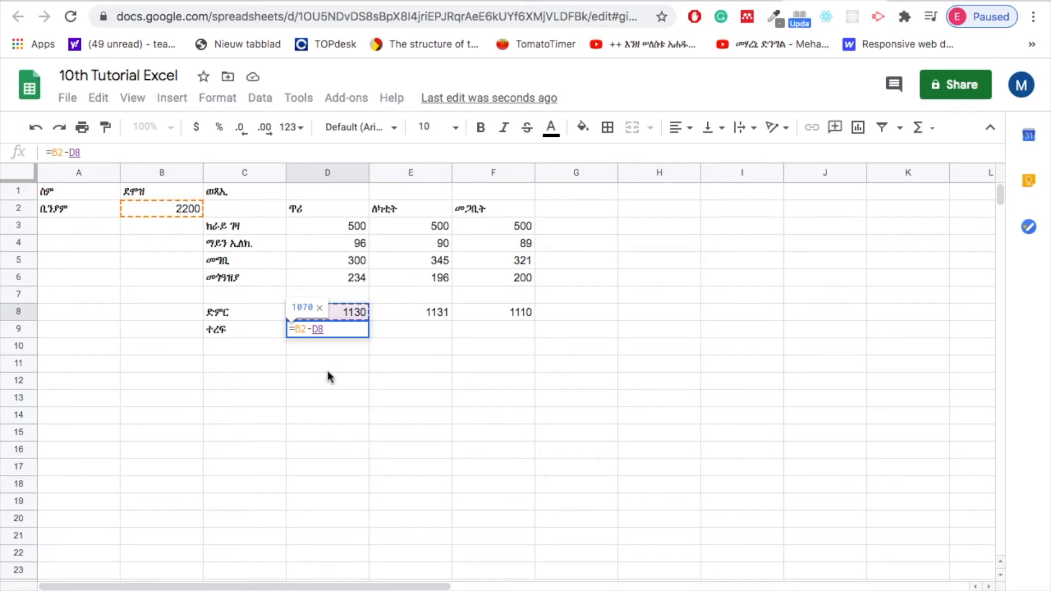
key(Return)
click(340, 328)
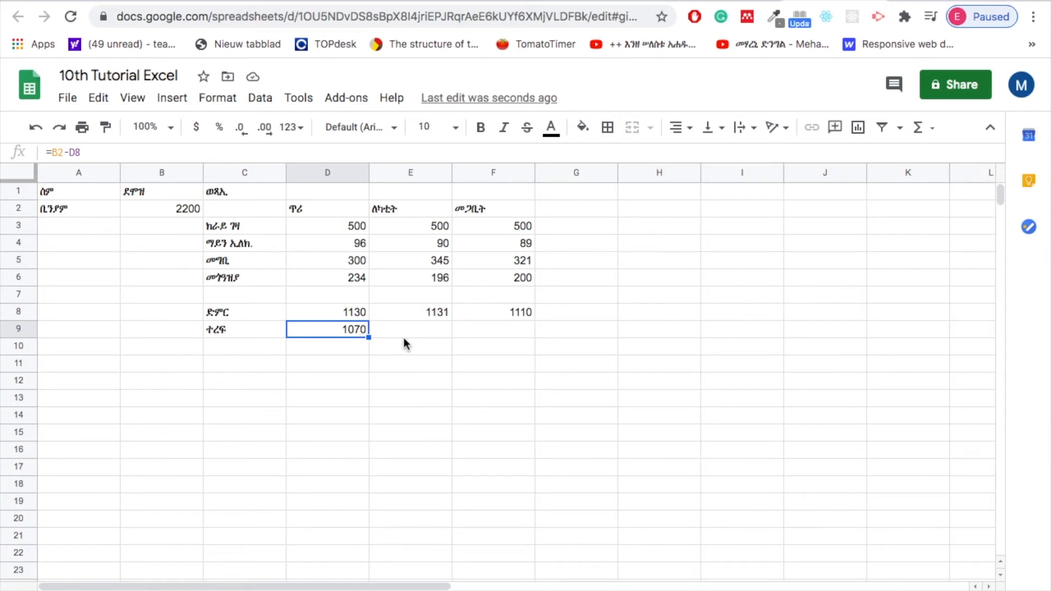
click(417, 332)
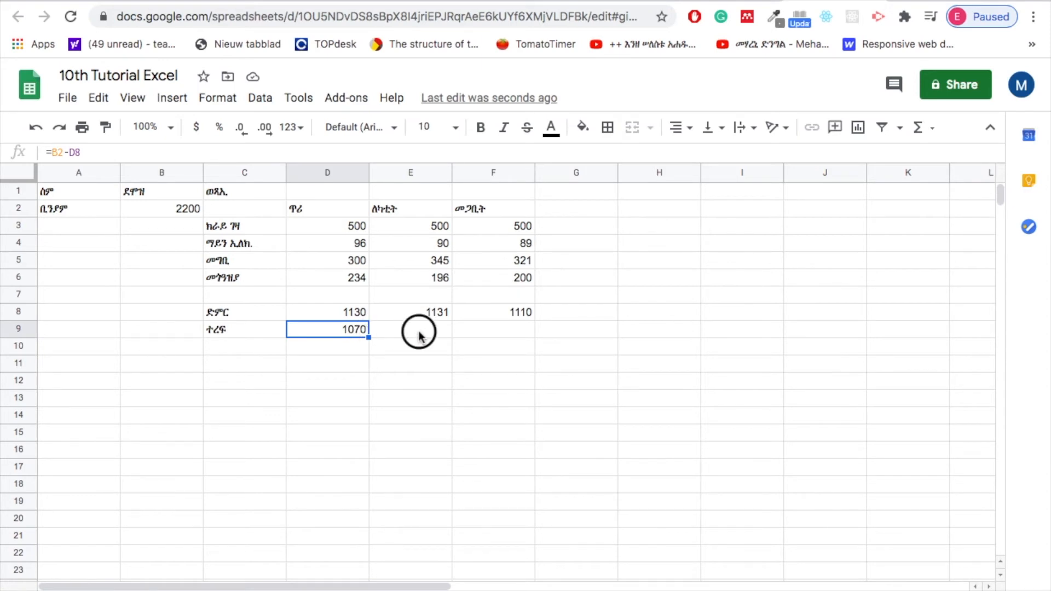
click(321, 332)
click(427, 331)
text(=)
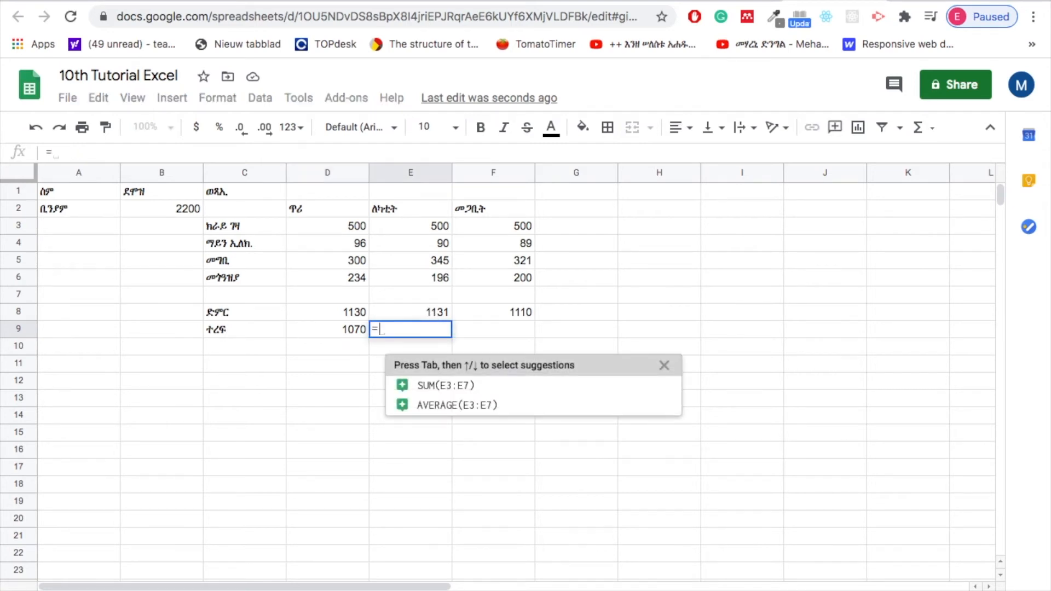
key(BackSpace)
click(329, 336)
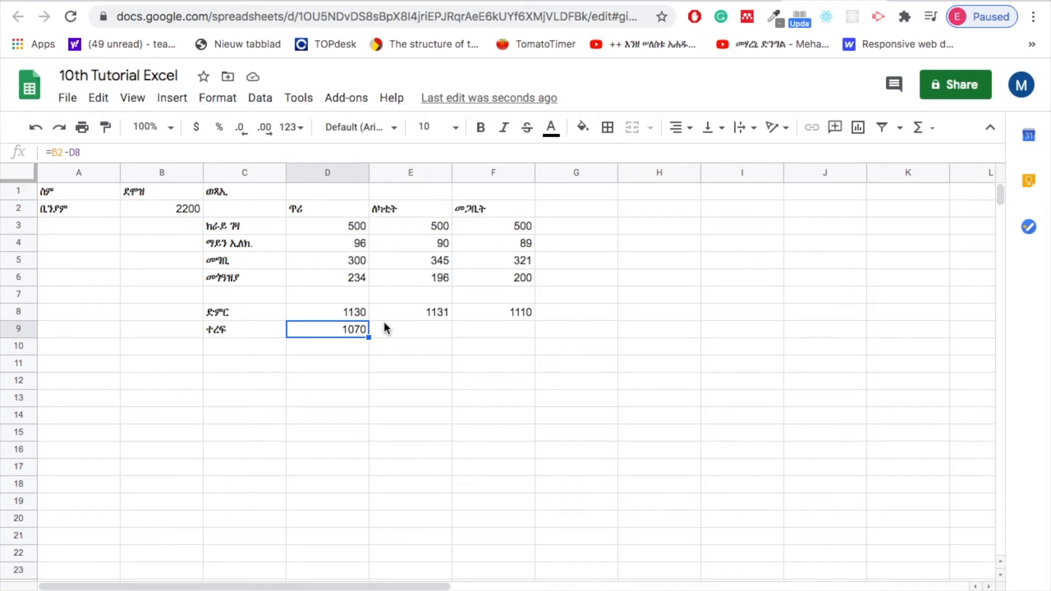
Calculate the ለካቲት remainder in cell E9 with the formula =B2-E8.
click(398, 334)
text(=)
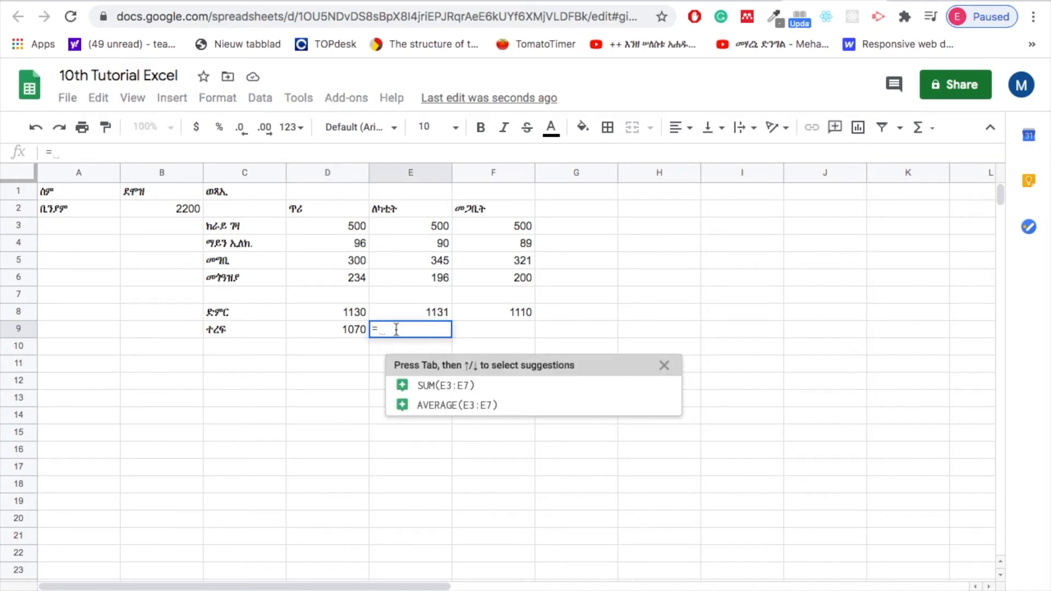
click(170, 211)
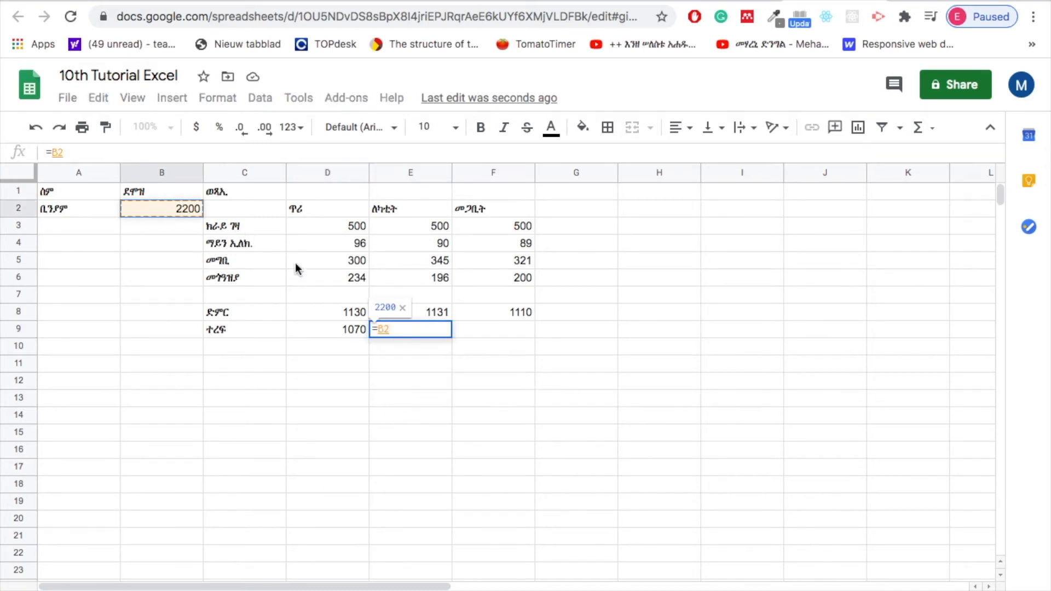
text(-)
click(439, 311)
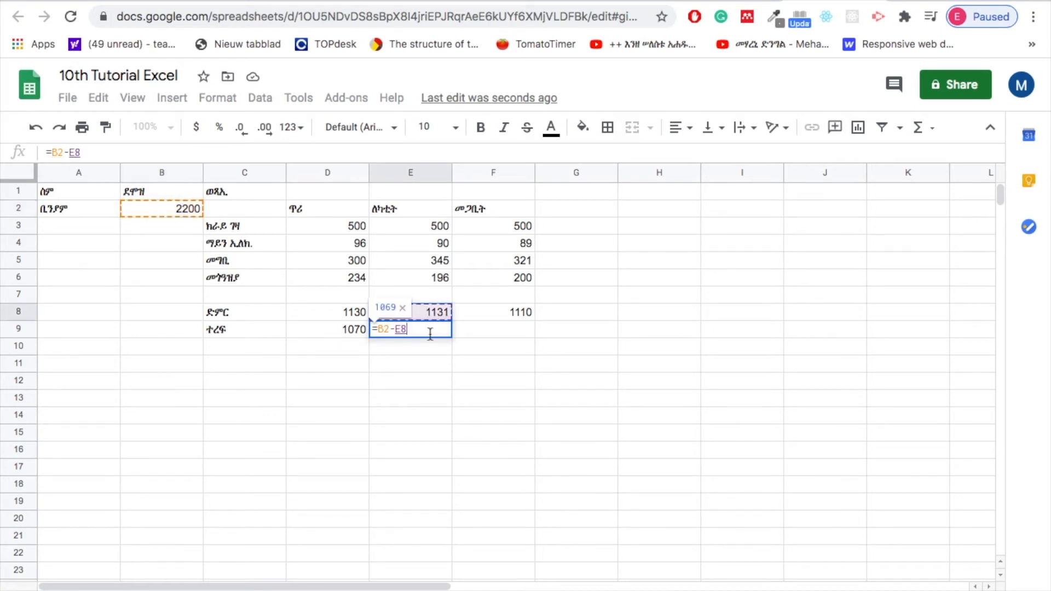
key(Return)
click(427, 332)
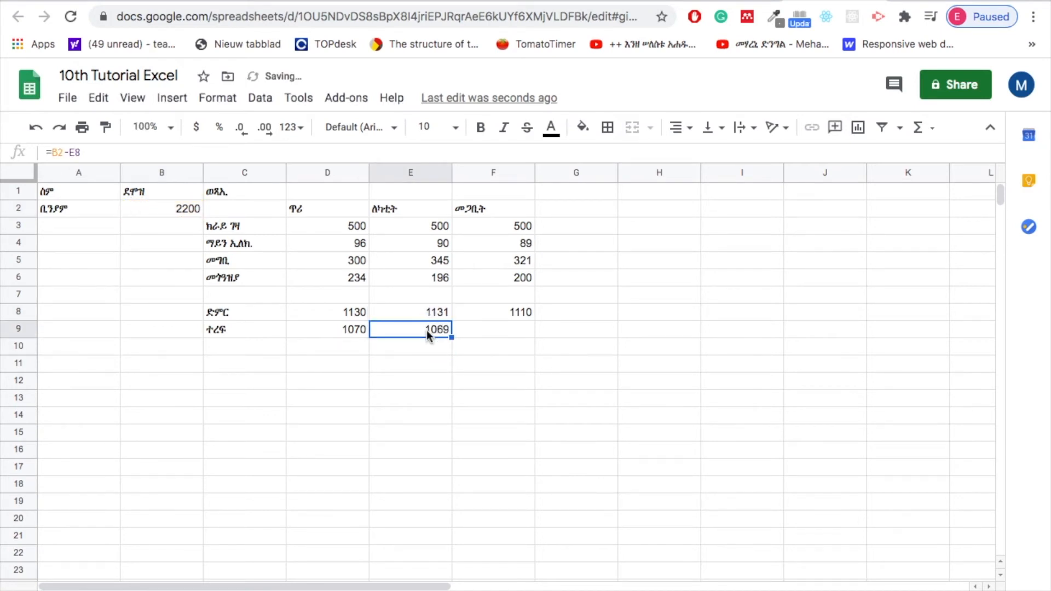
Calculate the መጋቢት remainder in cell F9 with the formula =B2-F8.
click(488, 330)
text(=)
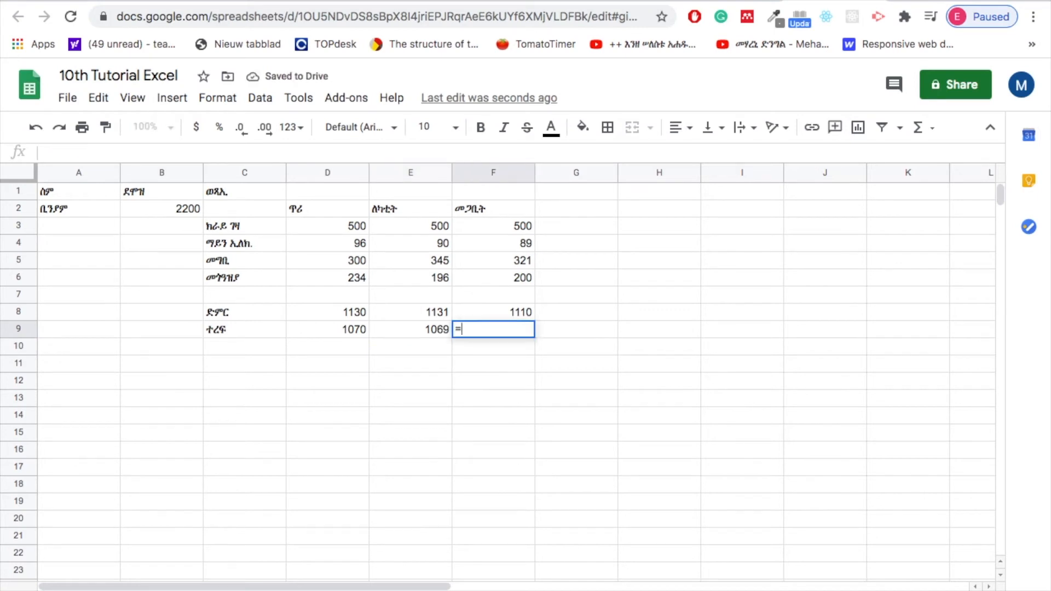
click(171, 213)
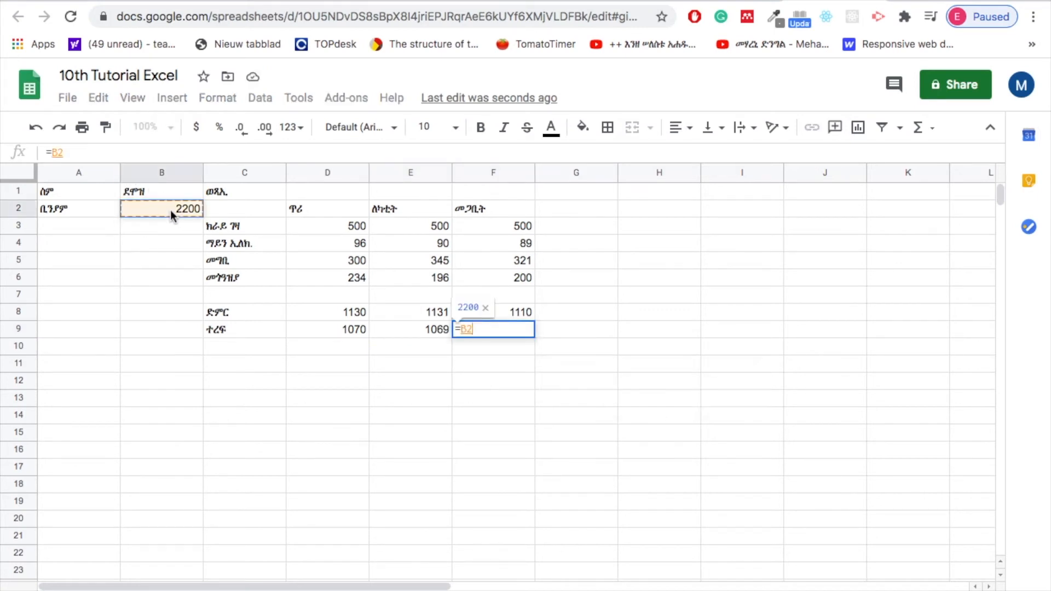
text(-)
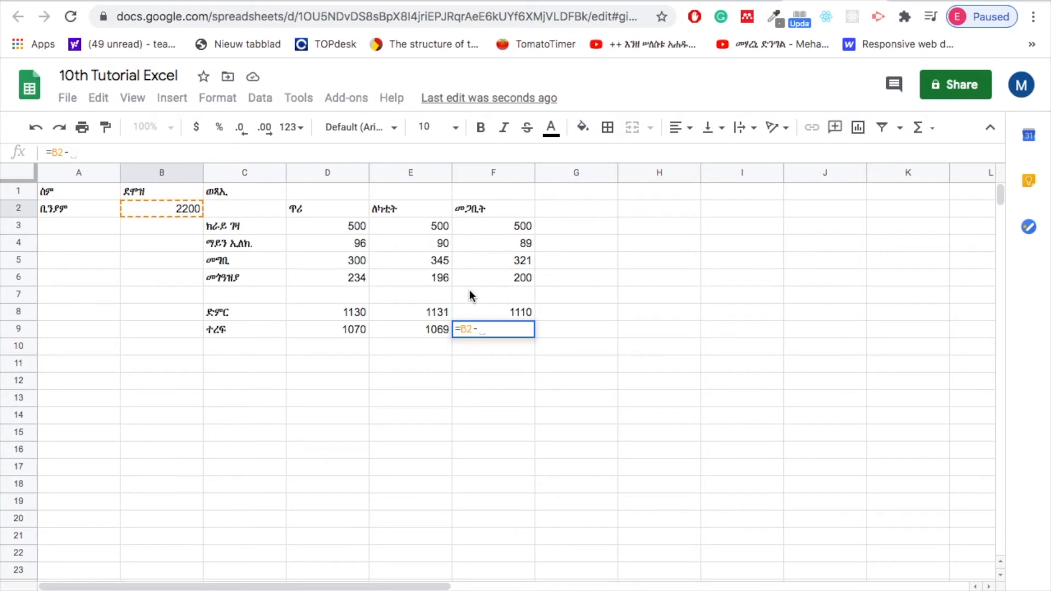
click(511, 309)
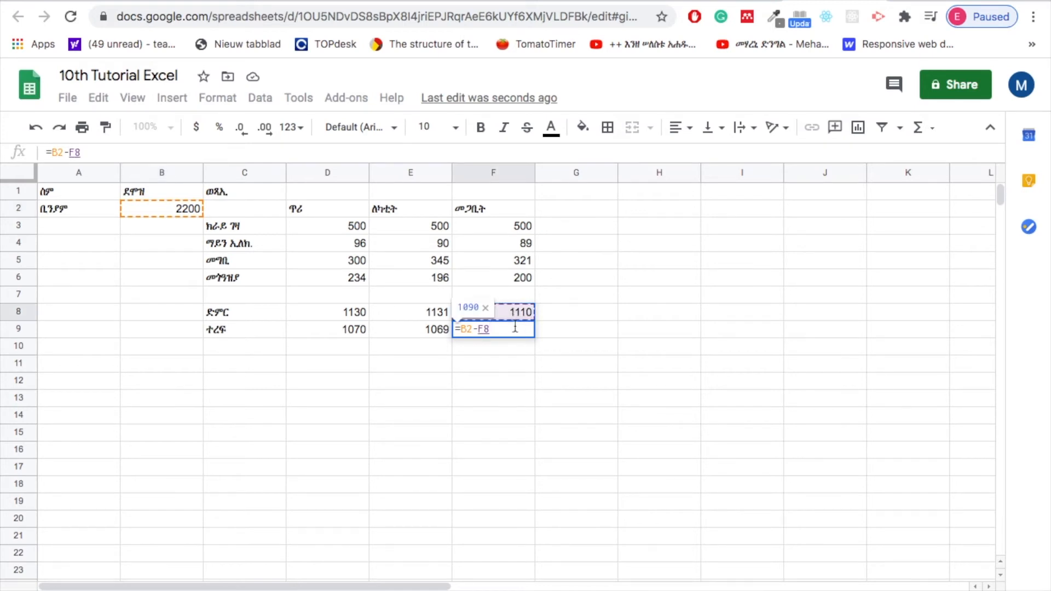
key(Return)
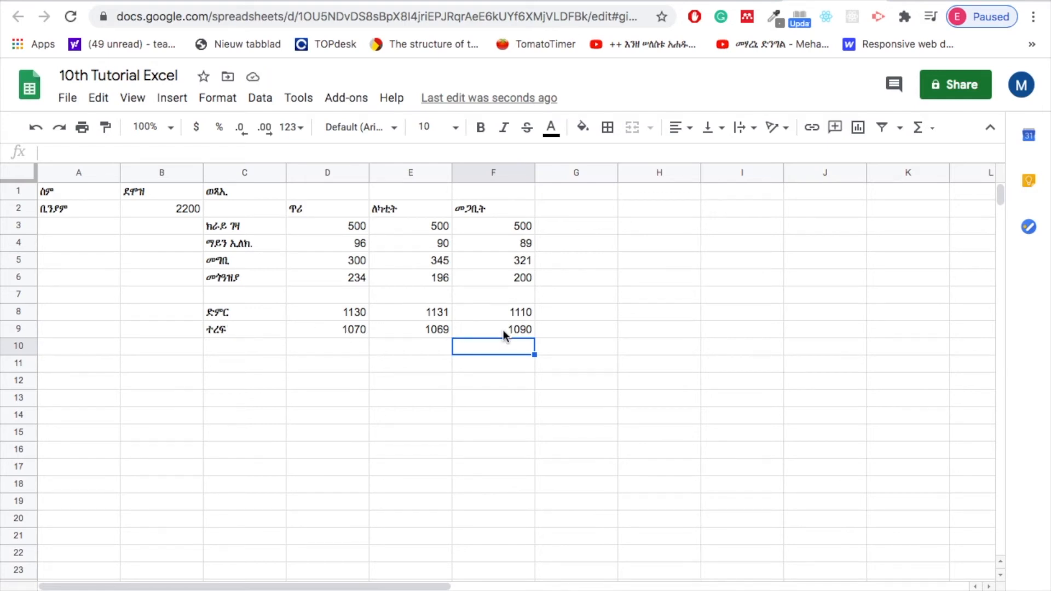
click(404, 334)
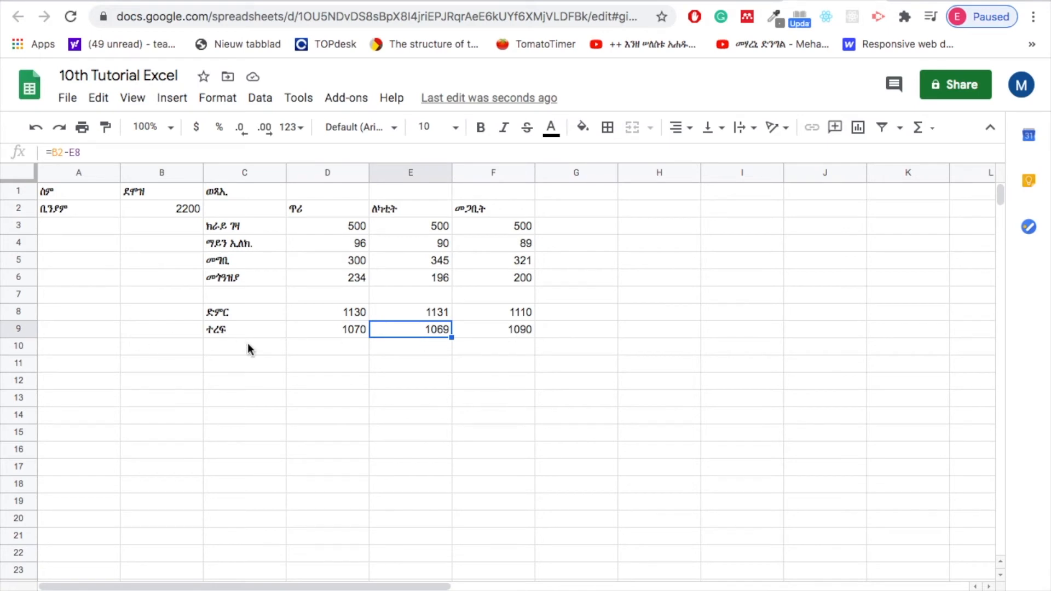
Enter the Ge'ez-script label ጠቅላላ ተረፍ in cell C10, directly below the ተረፍ label.
click(212, 346)
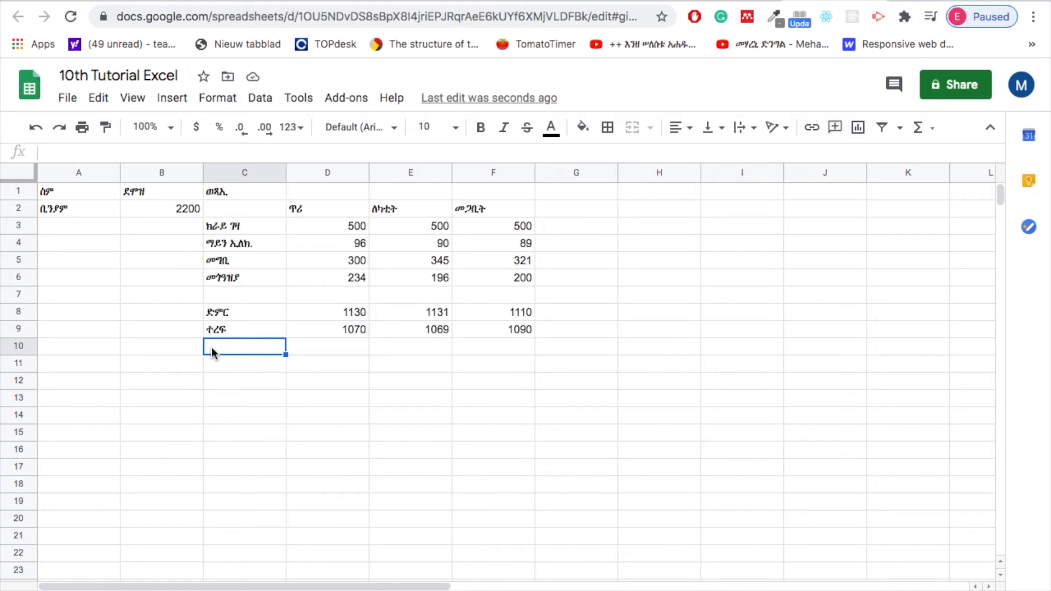
mouse_move(525, 1)
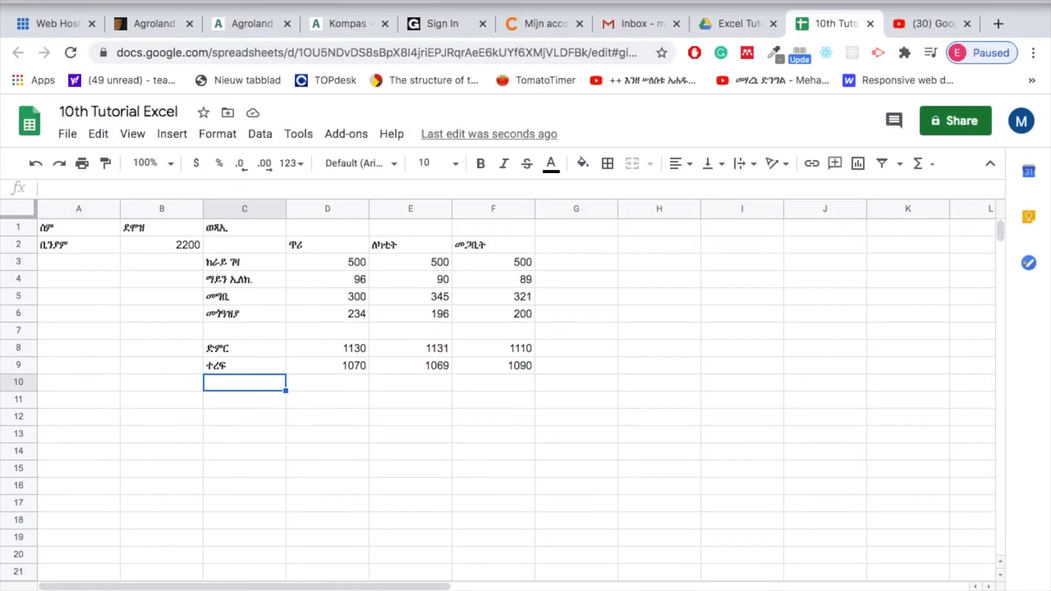
text(ጠ)
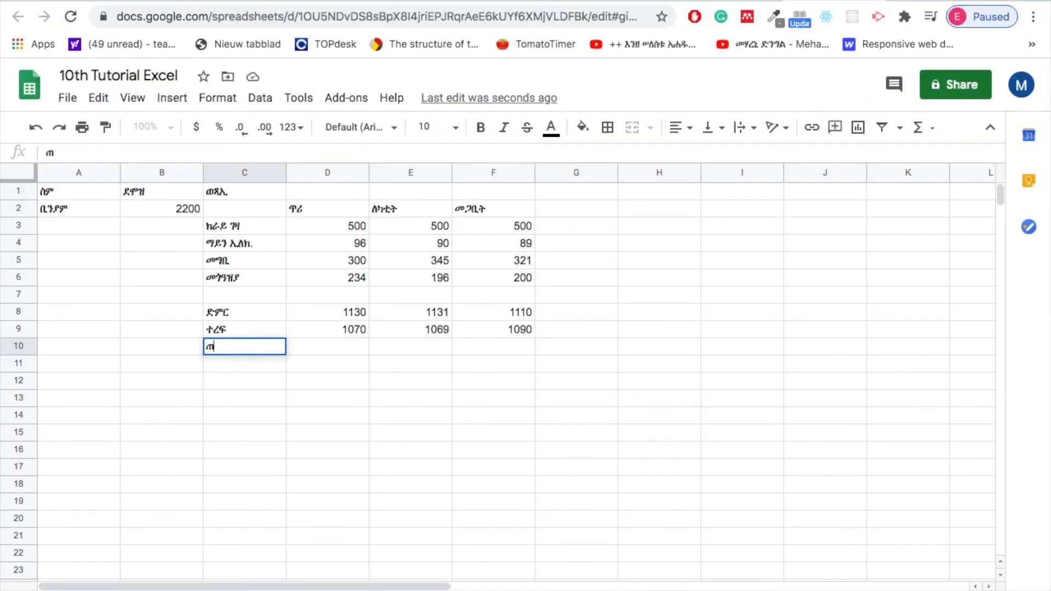
text(ቅላላ ተረፍ)
click(323, 344)
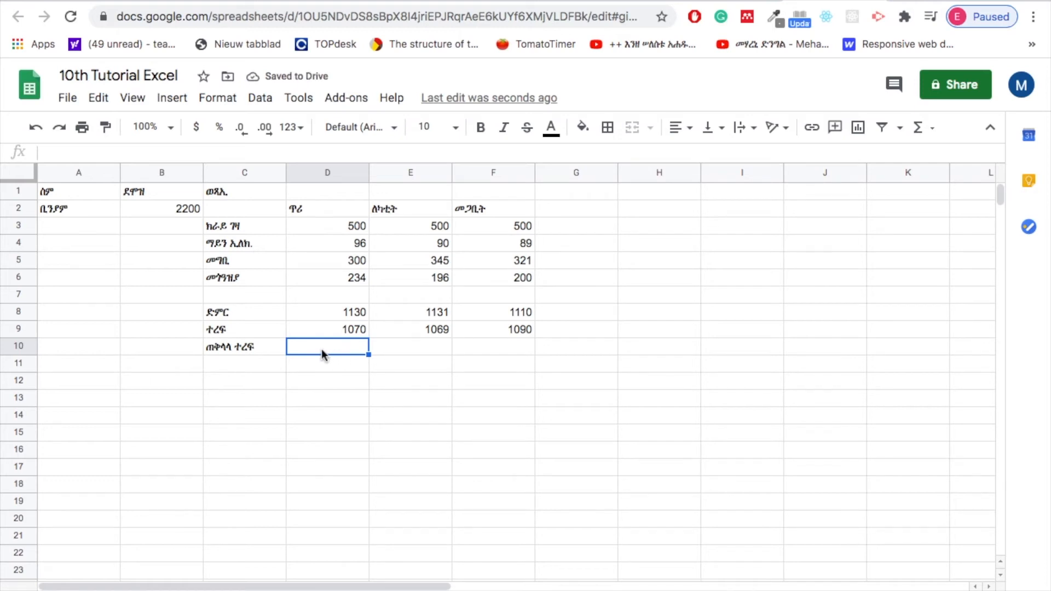
Move the ጠቅላላ ተረፍ label from cell C10 down to C11, leaving row 10 empty.
click(244, 343)
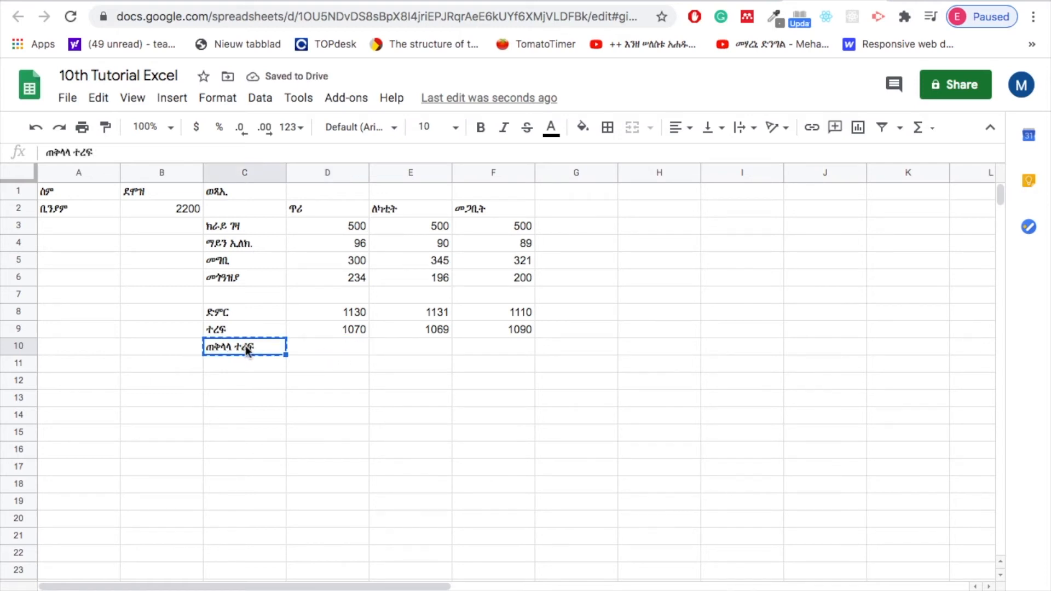
key(ctrl+c)
click(251, 363)
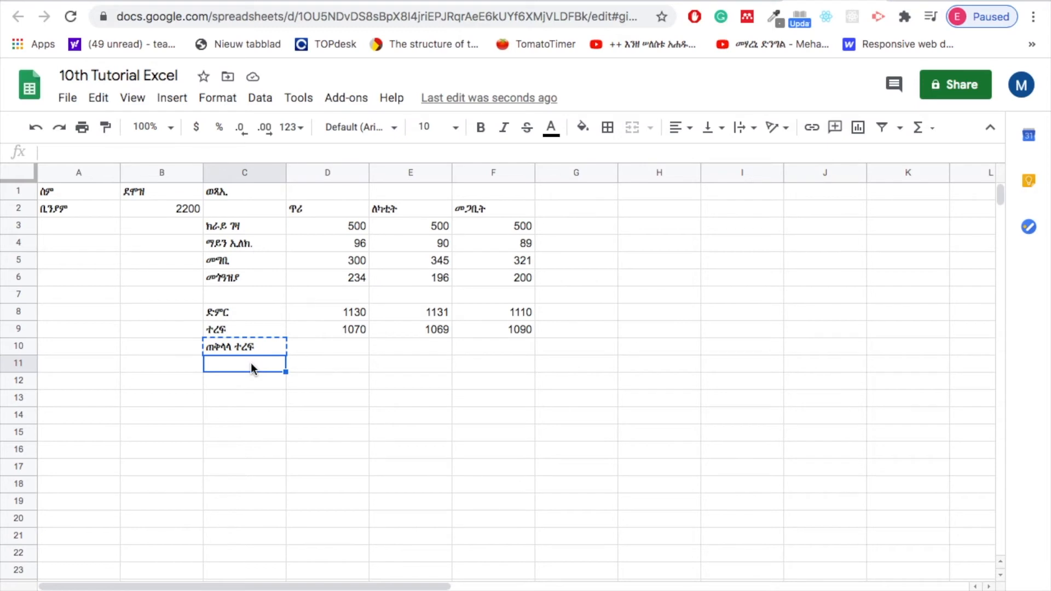
key(ctrl+v)
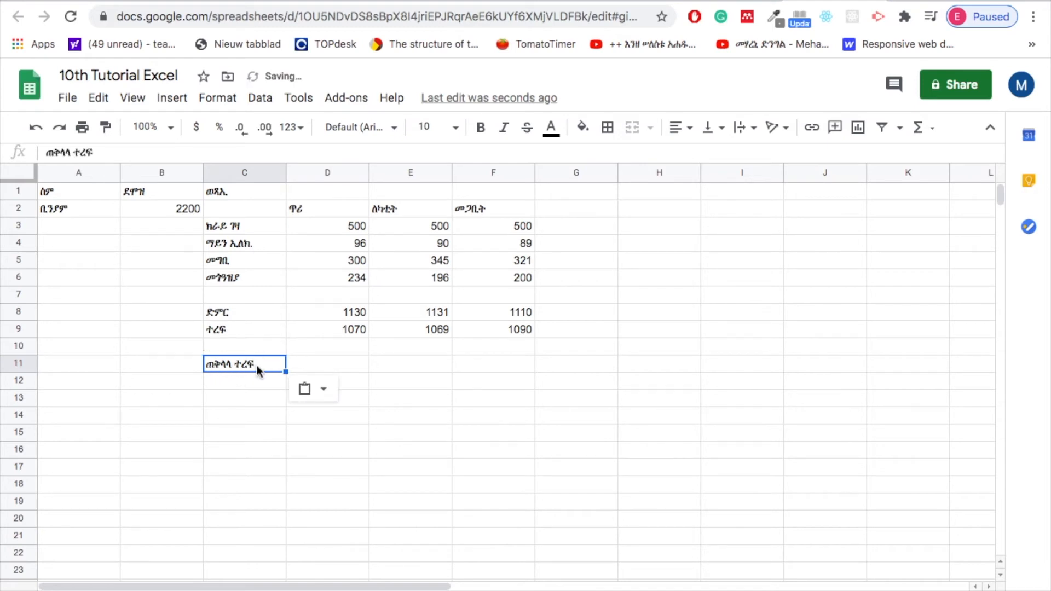
Total the three monthly remainders in cell D11 by inserting the SUM function from the function list over D9:F9.
click(334, 367)
text(=)
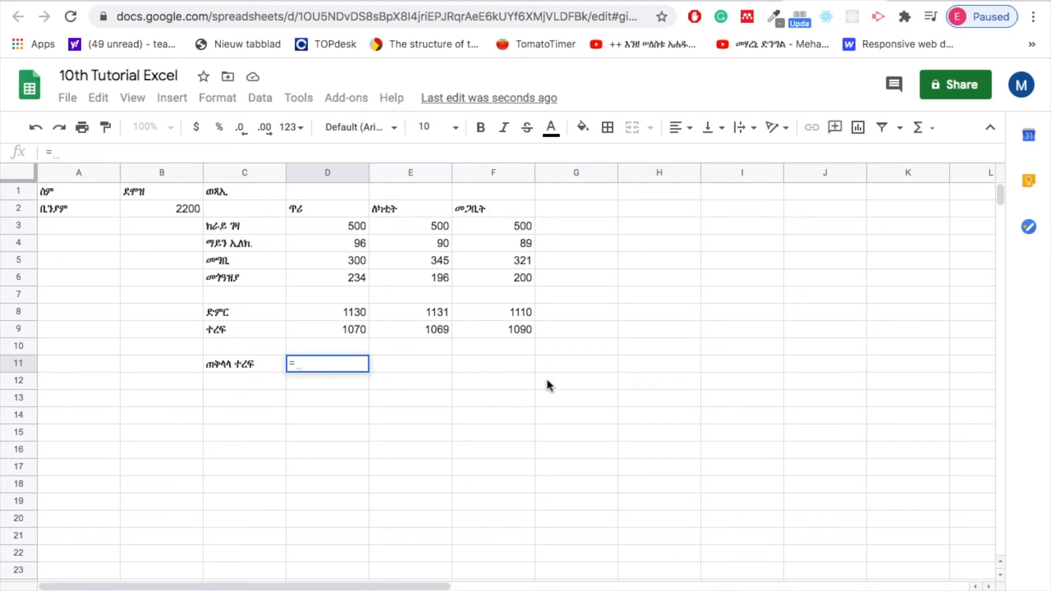
click(931, 128)
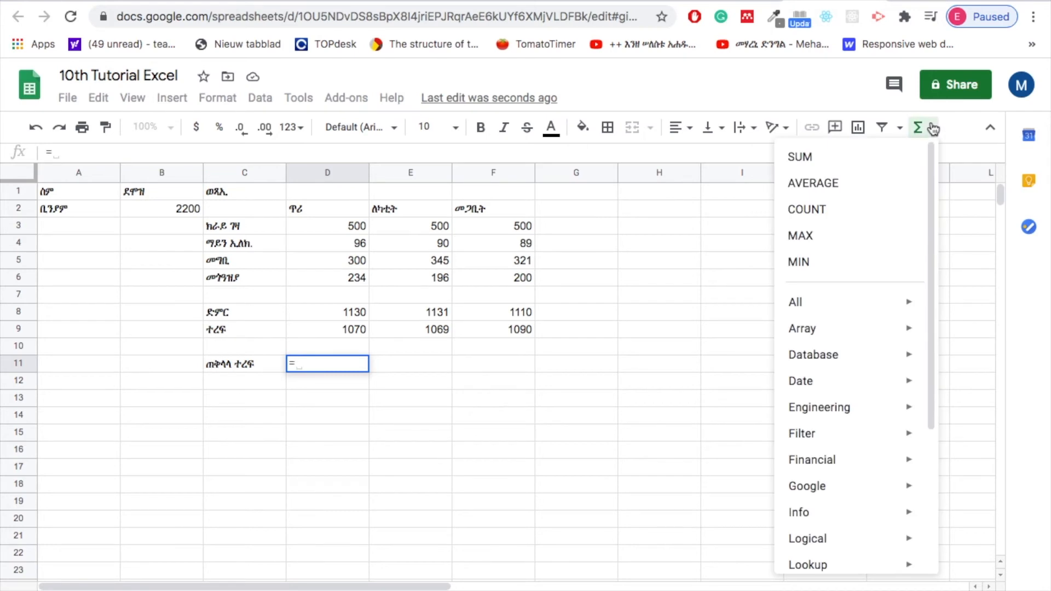
click(807, 159)
drag(331, 330, 483, 335)
key(Return)
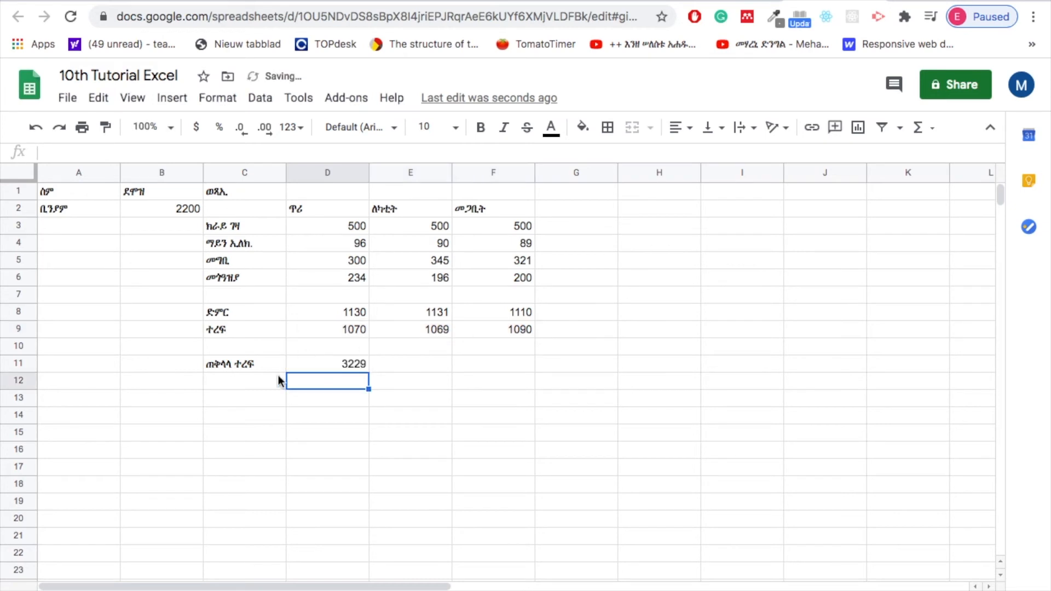
click(321, 364)
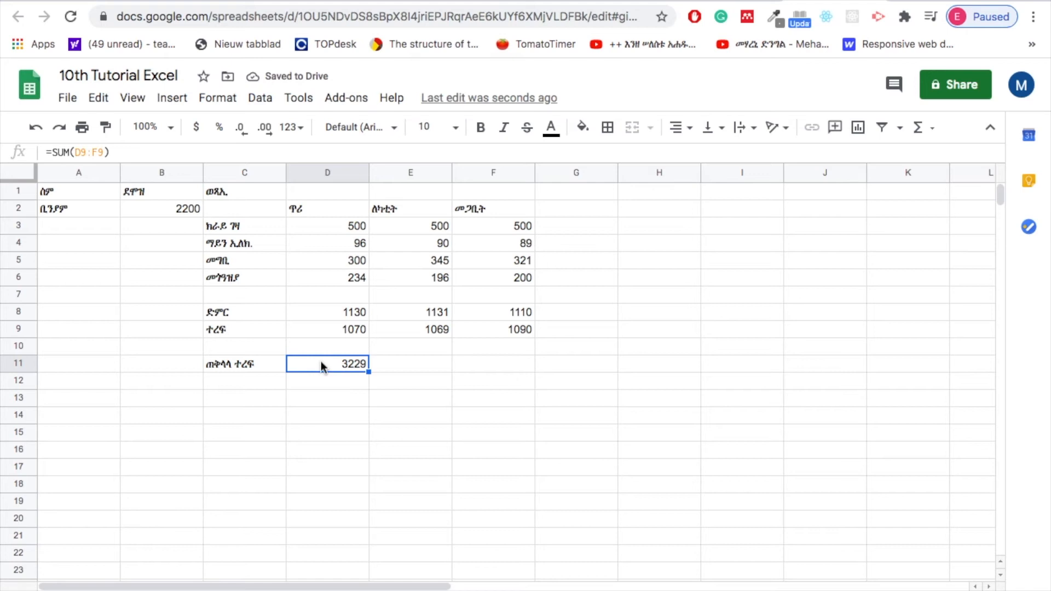
Fill the monthly totals in cells D8:F8 with dark orange 1.
click(407, 365)
drag(329, 312, 495, 314)
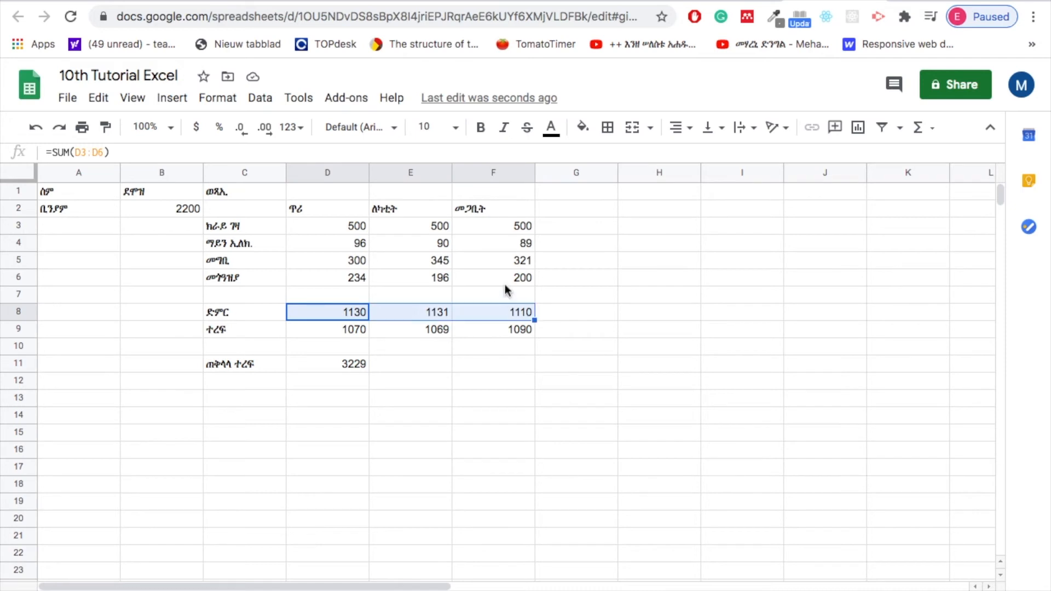
click(589, 132)
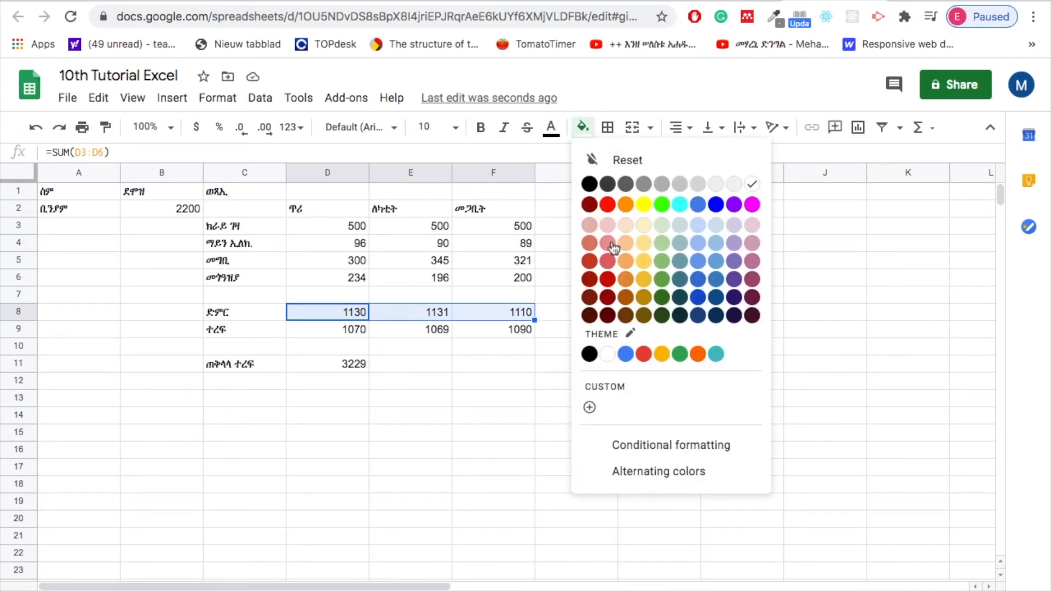
click(626, 280)
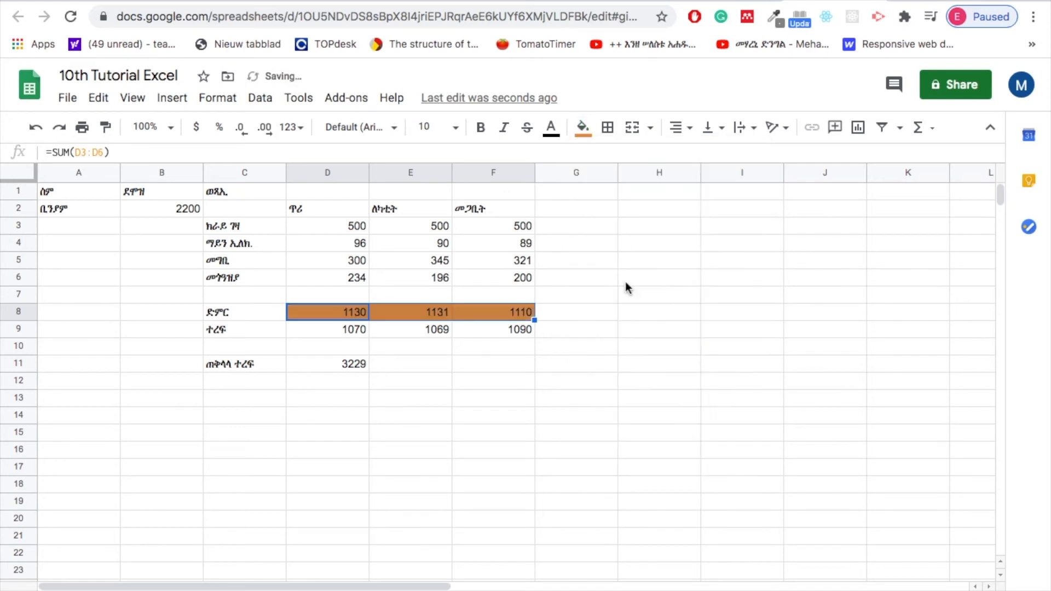
Fill the monthly remainders in cells D9:F9 with light green 1.
click(345, 331)
drag(320, 327, 507, 330)
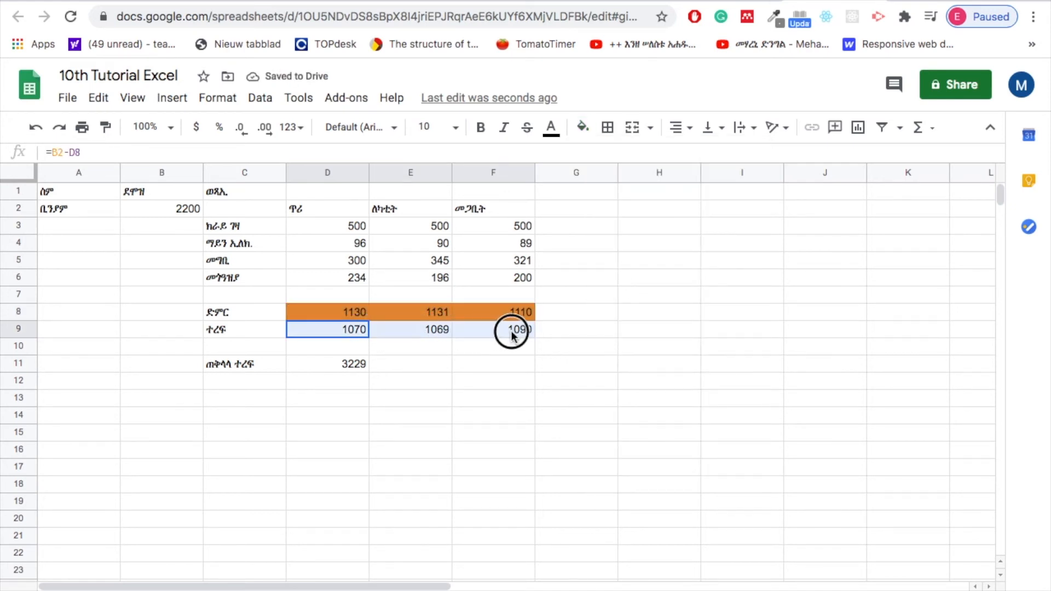
click(584, 129)
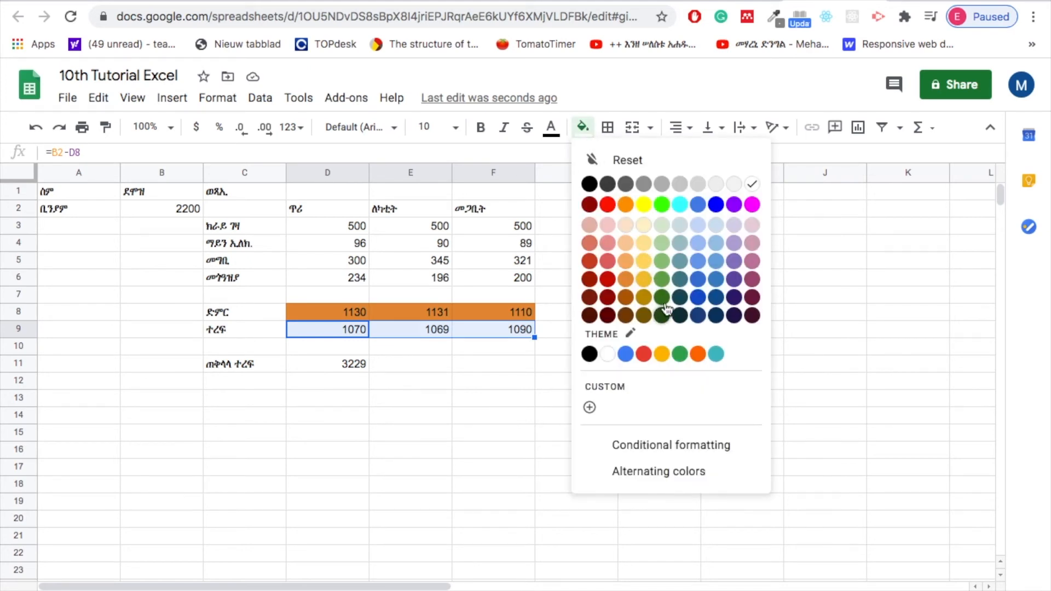
click(662, 262)
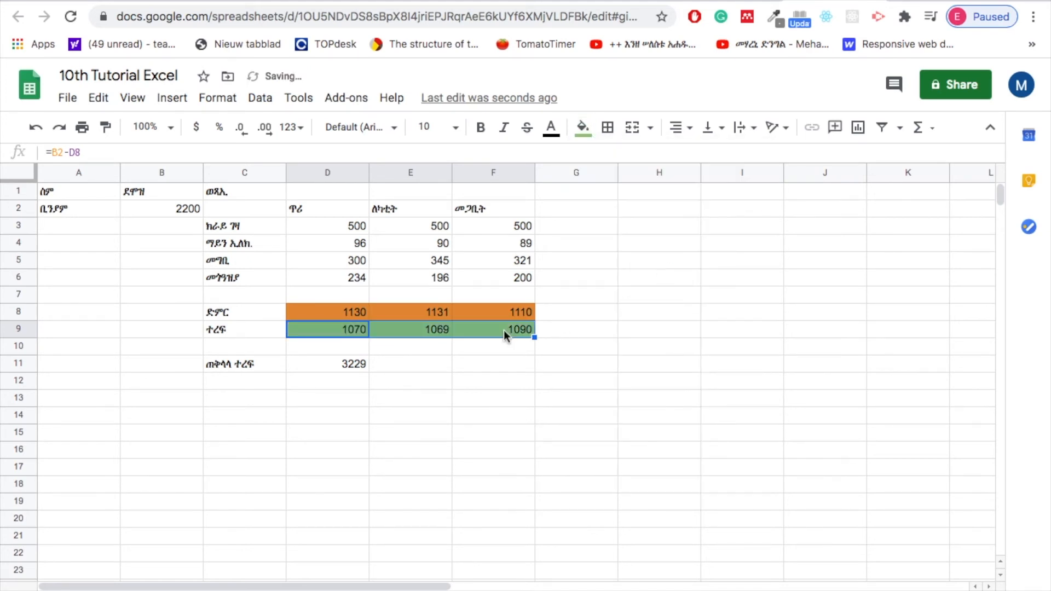
click(474, 347)
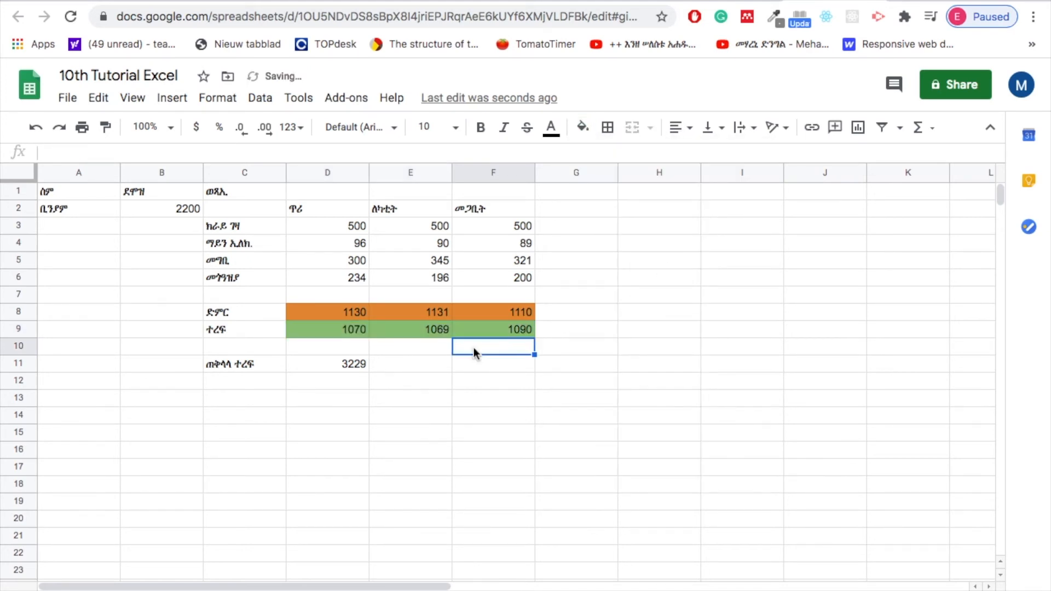
Fill the overall remainder in cell D11 with dark green 1, after trying the darker green 2.
click(309, 368)
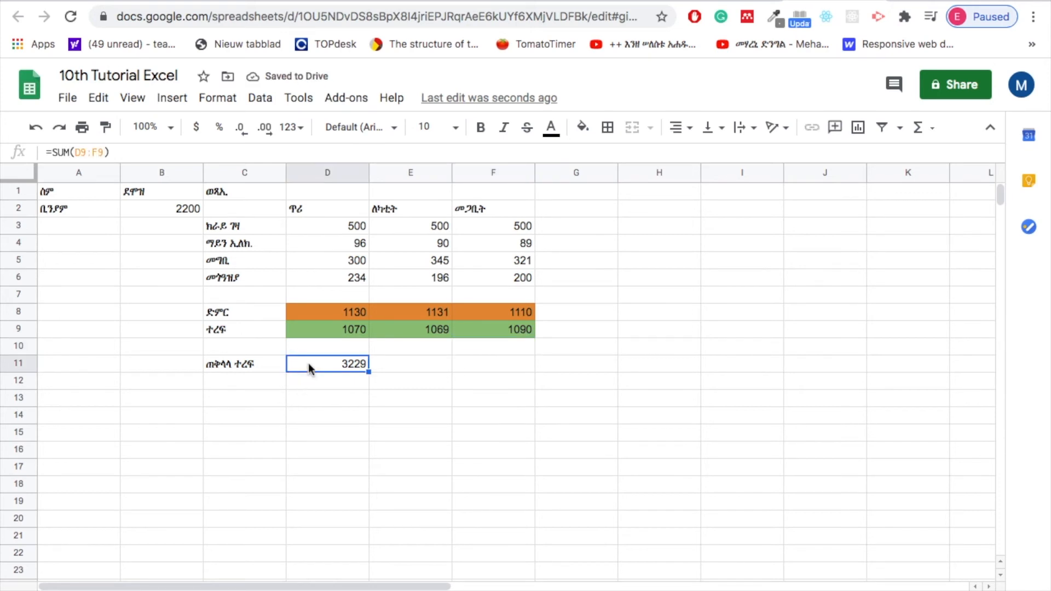
click(586, 127)
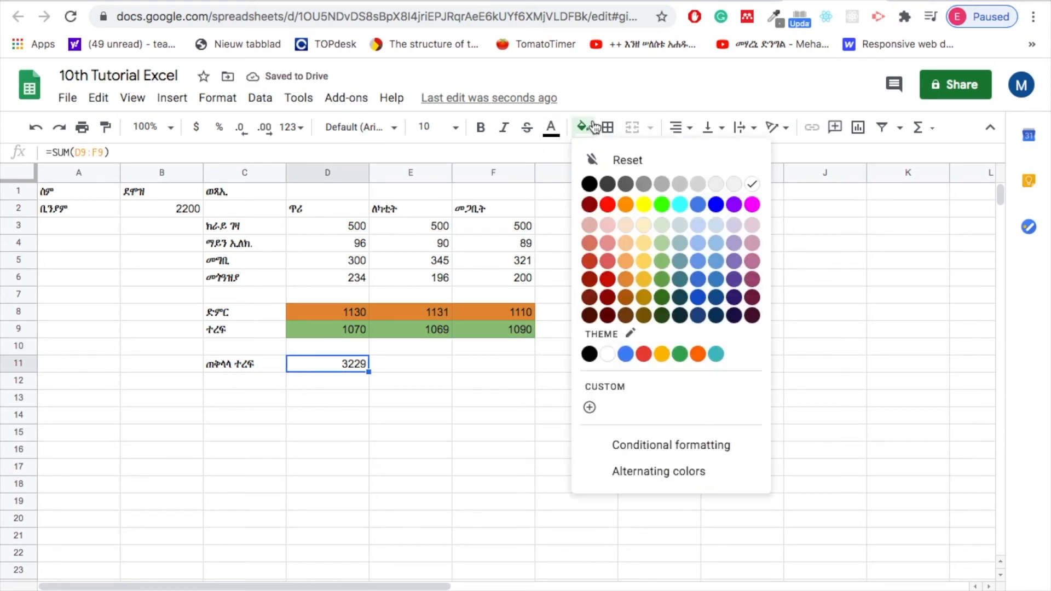
click(662, 297)
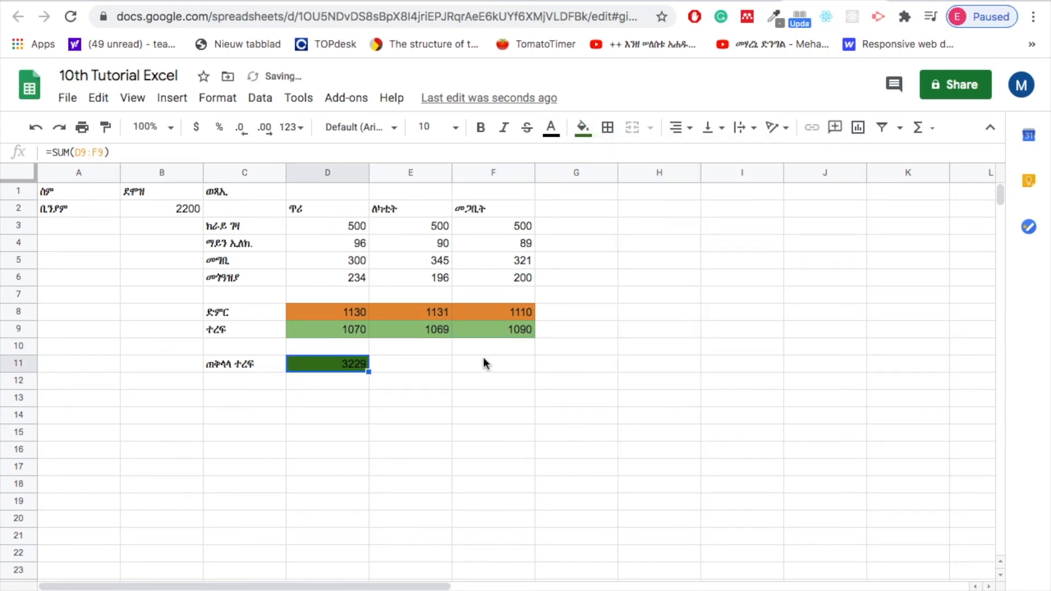
click(583, 128)
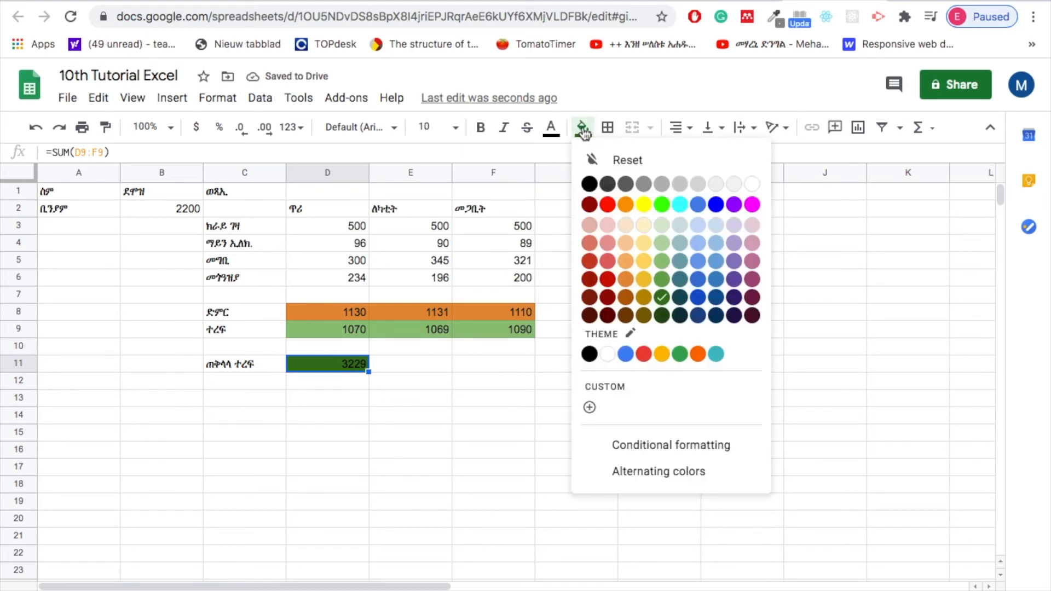
click(662, 280)
click(412, 350)
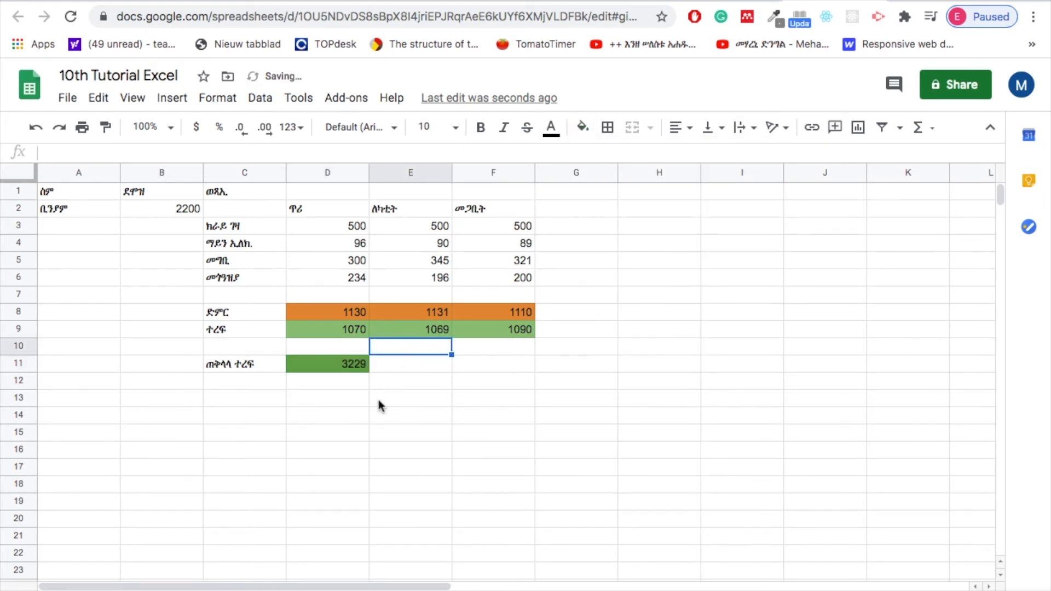
click(432, 382)
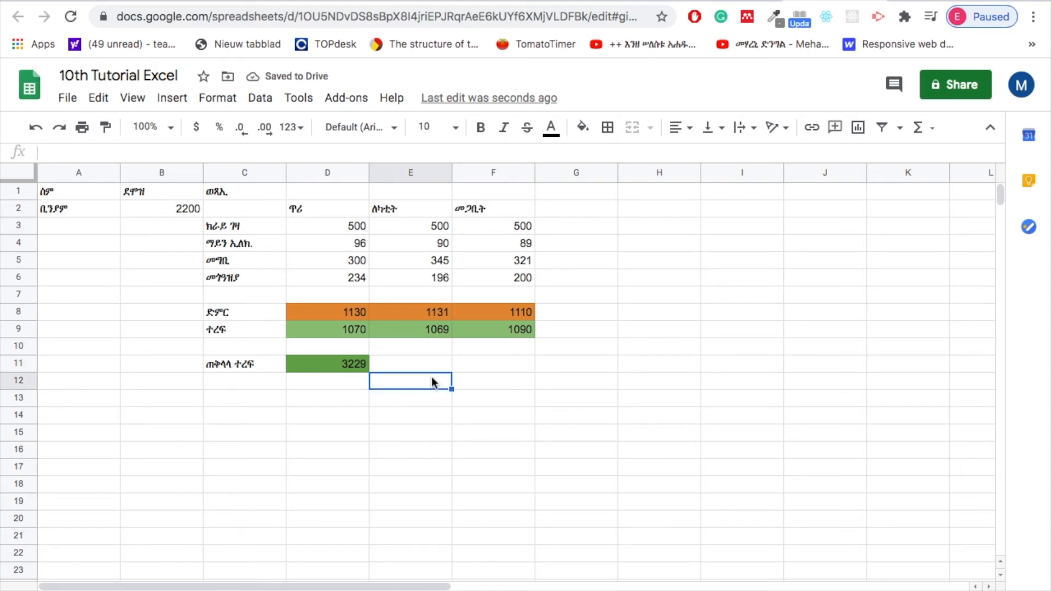
click(470, 362)
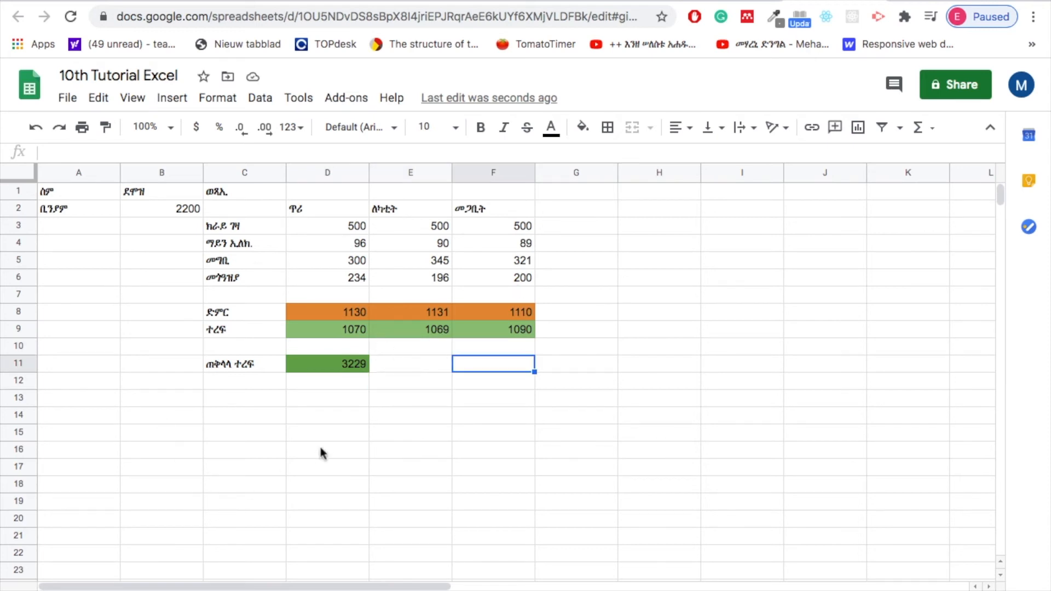
click(349, 331)
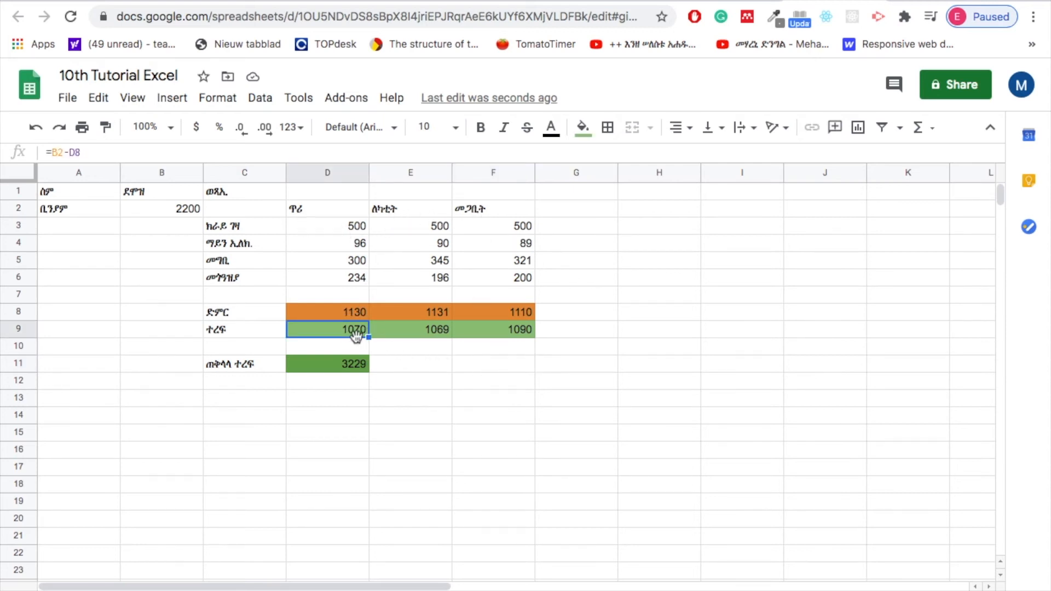
click(515, 332)
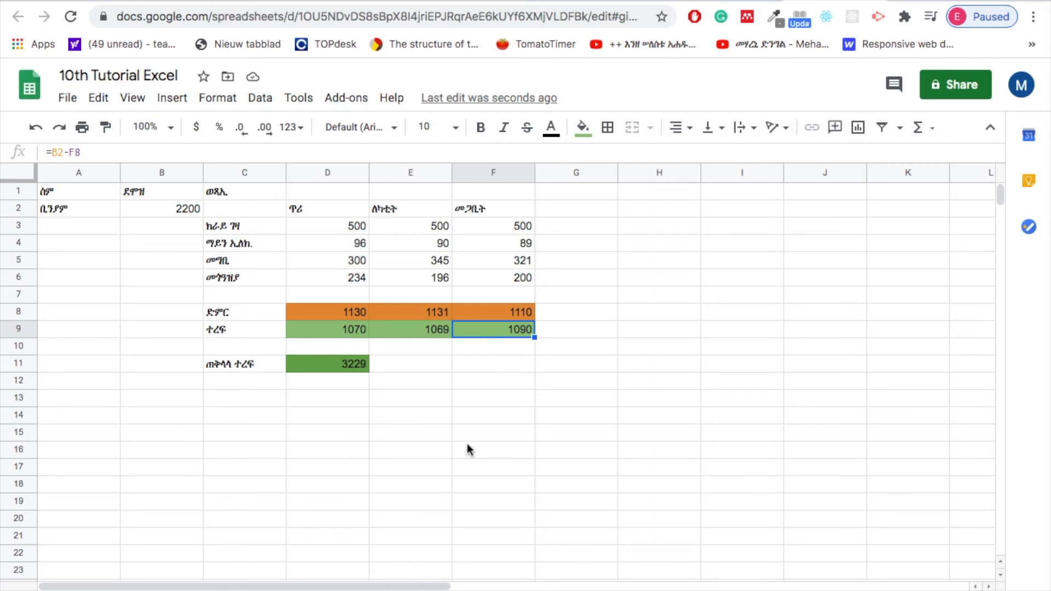
click(566, 210)
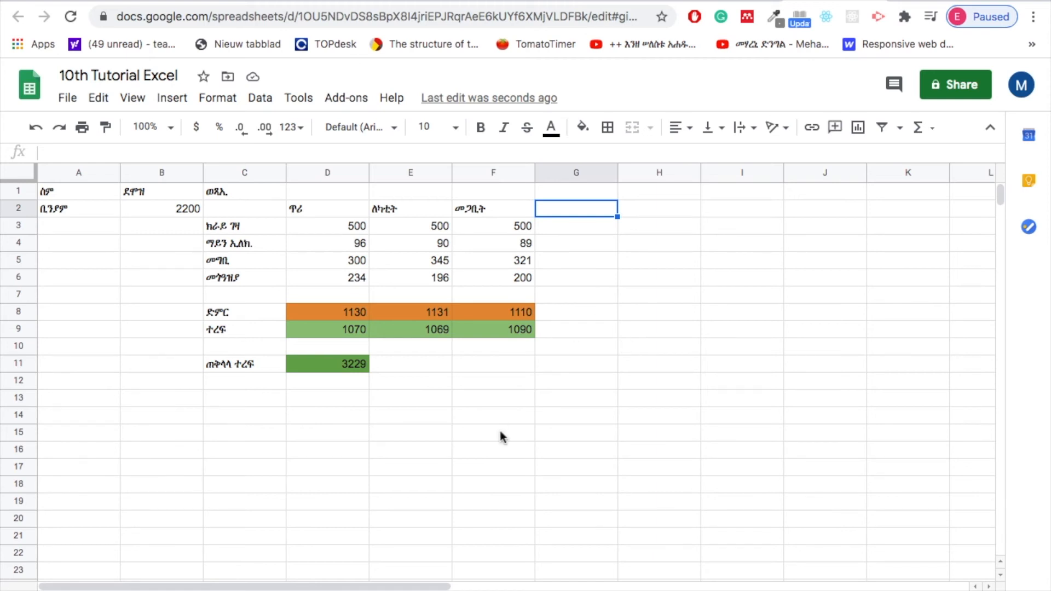
Add an outer border around the whole table, cells A1:F11.
click(124, 249)
drag(70, 197, 509, 373)
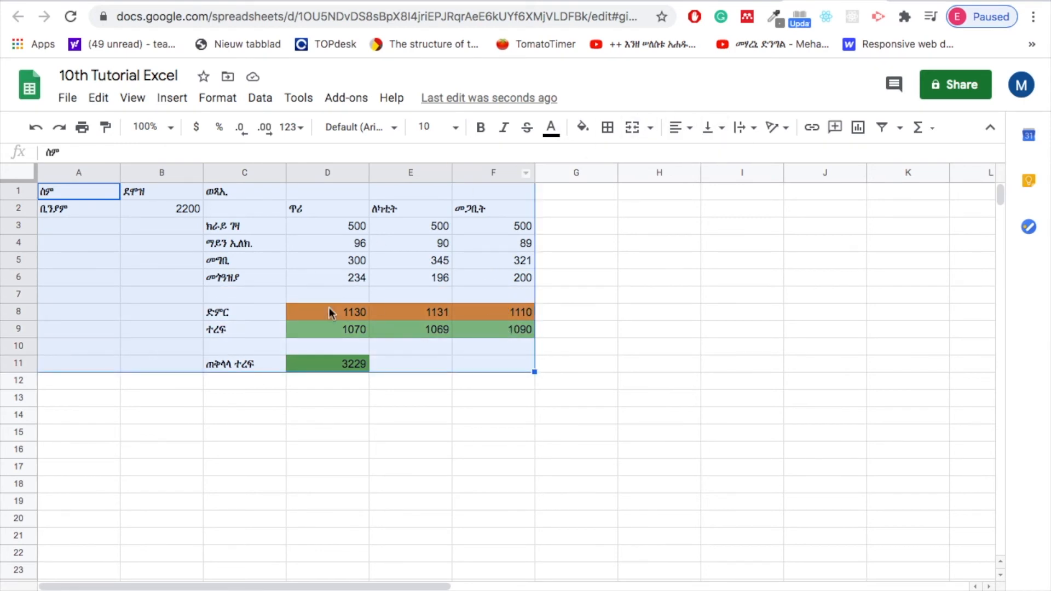
click(607, 127)
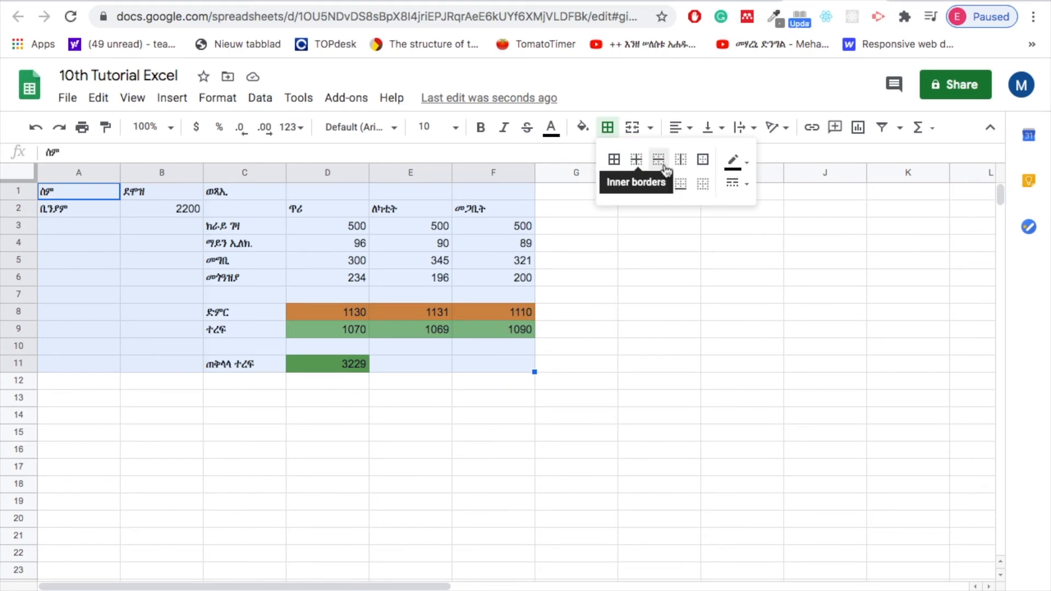
click(704, 161)
click(431, 435)
Create a color scale conditional format for the ጥሪ expenses in D3:D6, with white at the minimum and dark green 1 at the maximum.
drag(344, 226, 348, 279)
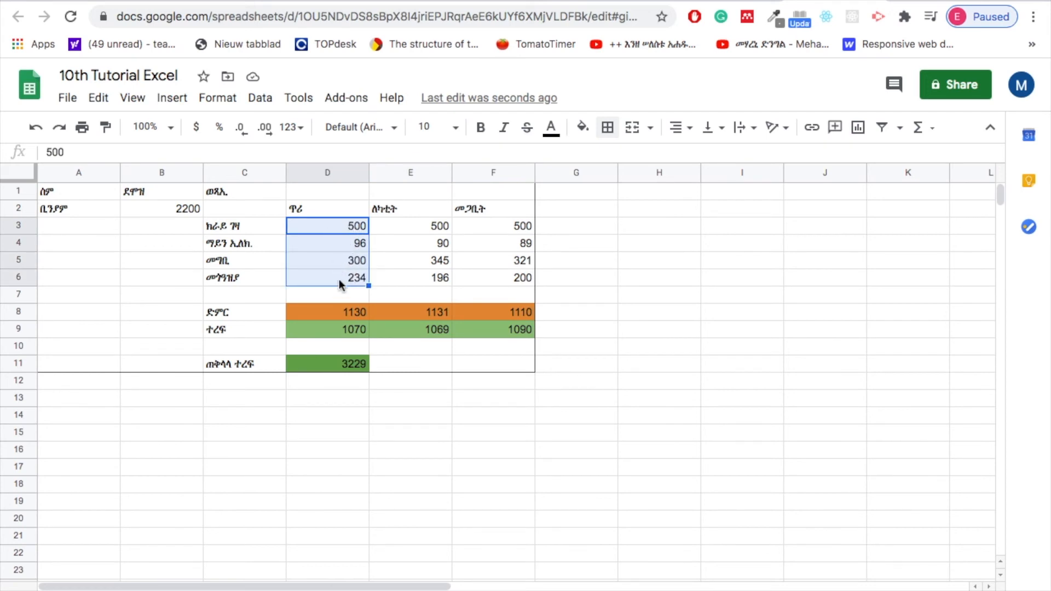
click(216, 98)
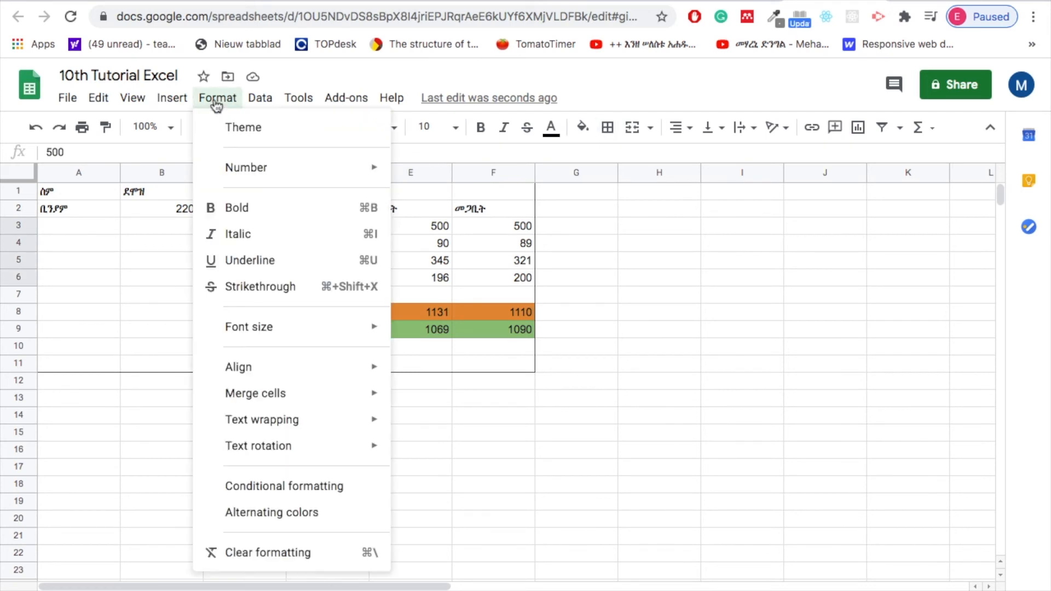
click(260, 486)
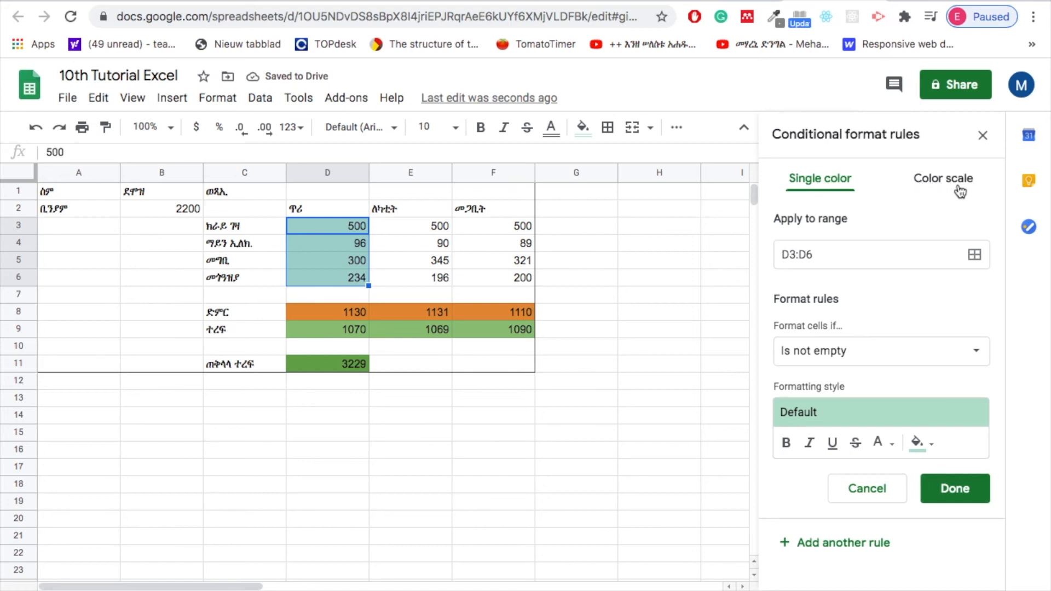
click(932, 185)
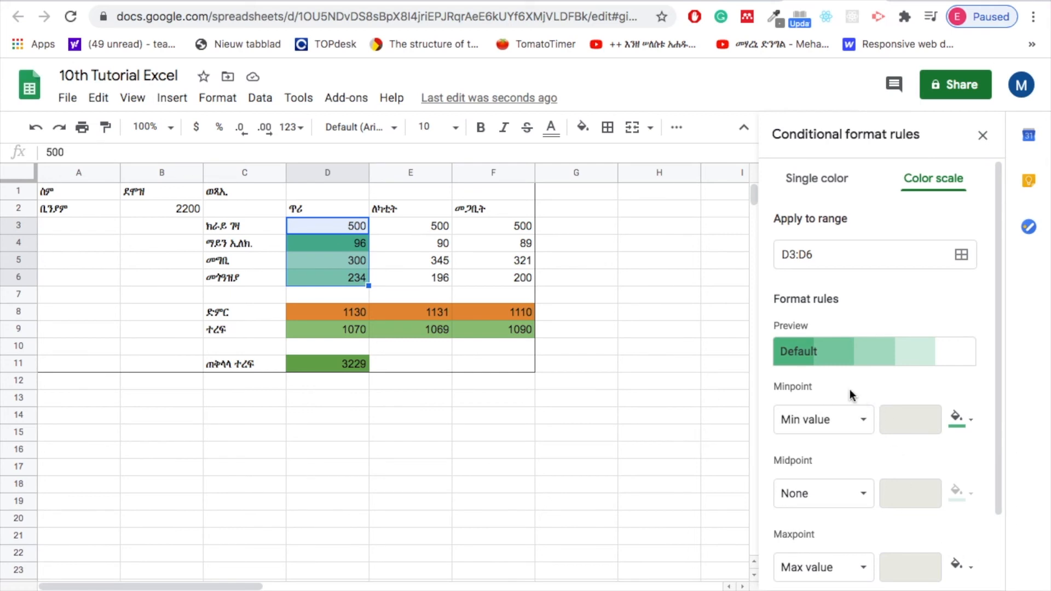
click(972, 423)
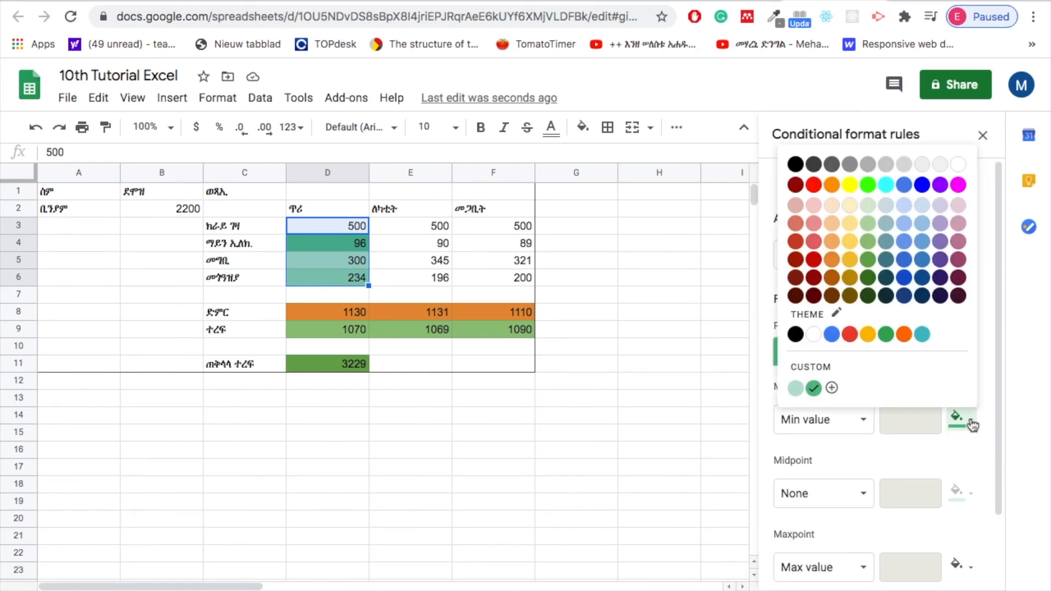
click(958, 164)
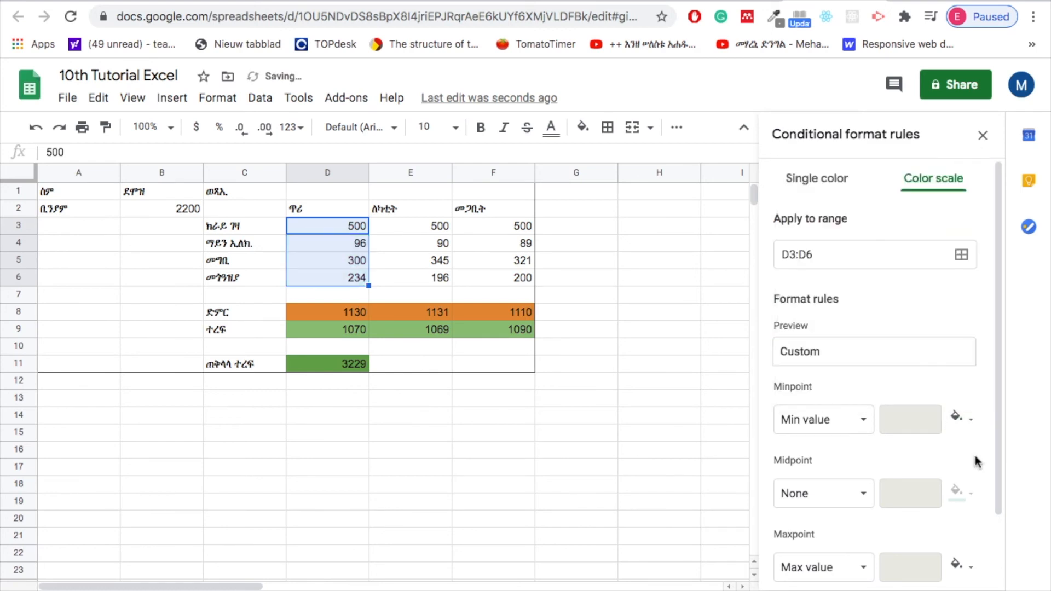
click(972, 568)
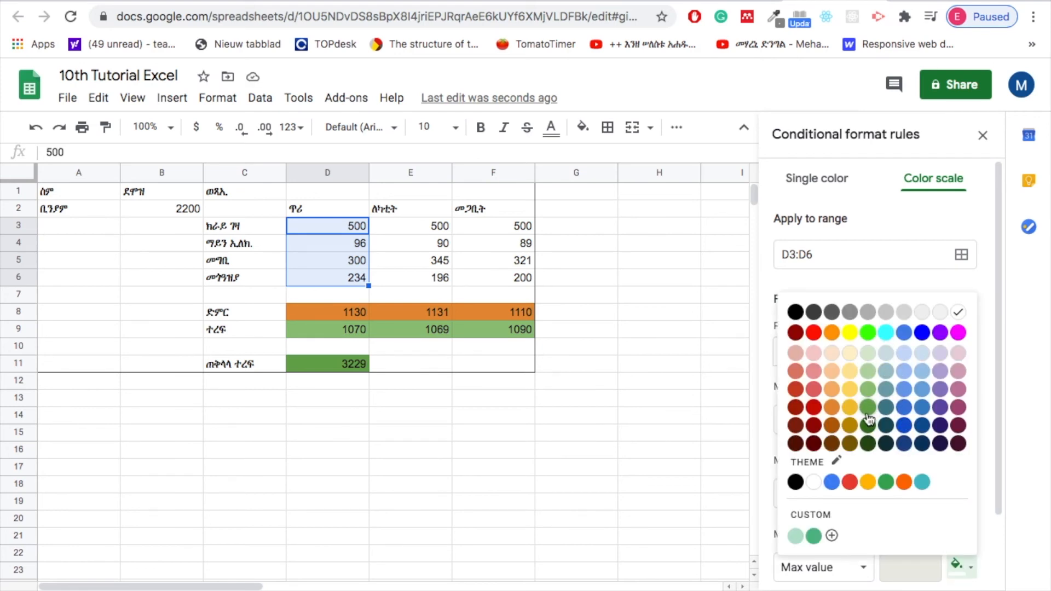
click(868, 408)
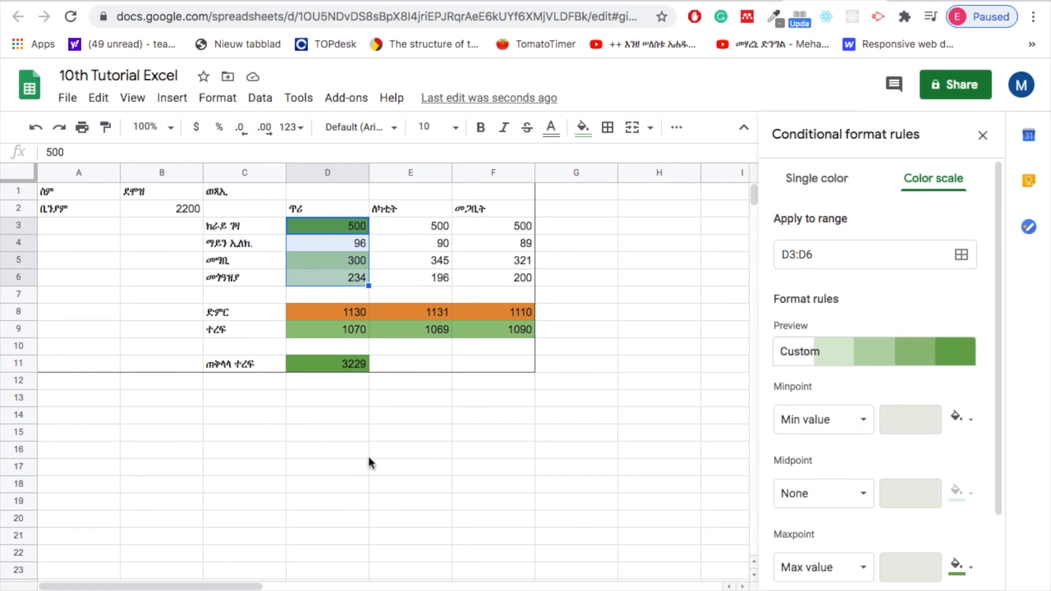
Finish and save the color scale conditional formatting rule for cells D3:D6.
click(377, 400)
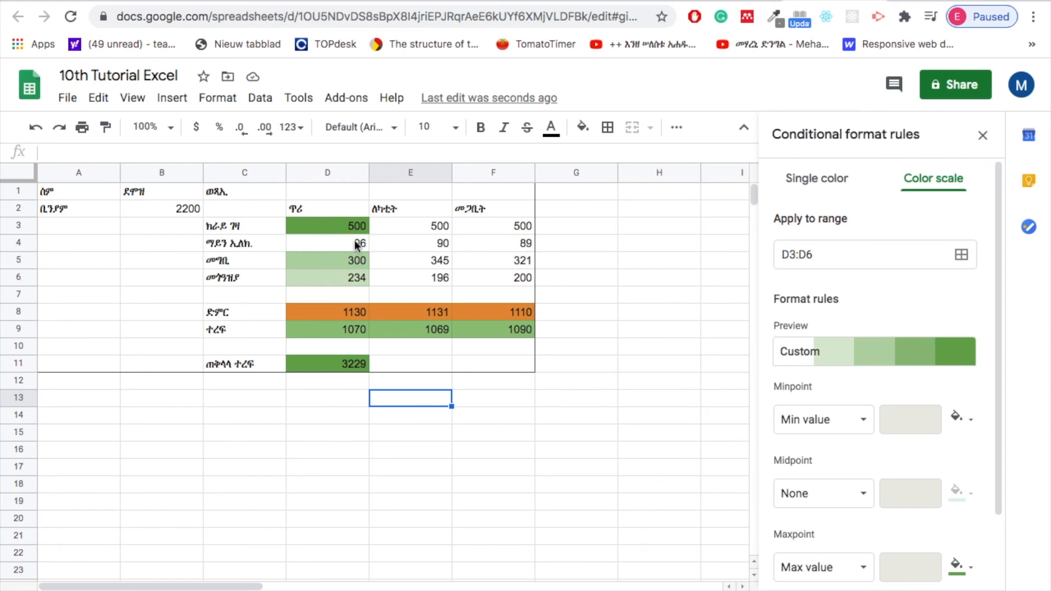
click(410, 225)
drag(410, 226, 419, 282)
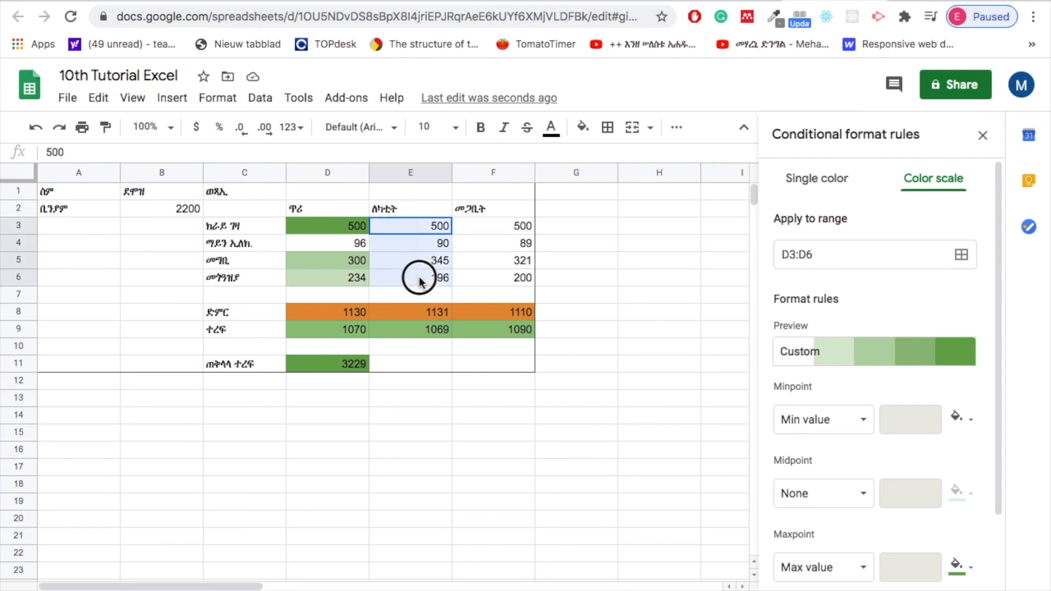
click(959, 425)
click(659, 329)
scroll(852, 455, down, 3)
click(941, 524)
Create a color scale conditional format for cells E3:E6, with white at the minimum value and dark green 1 at the maximum.
drag(411, 226, 427, 283)
click(217, 98)
click(255, 485)
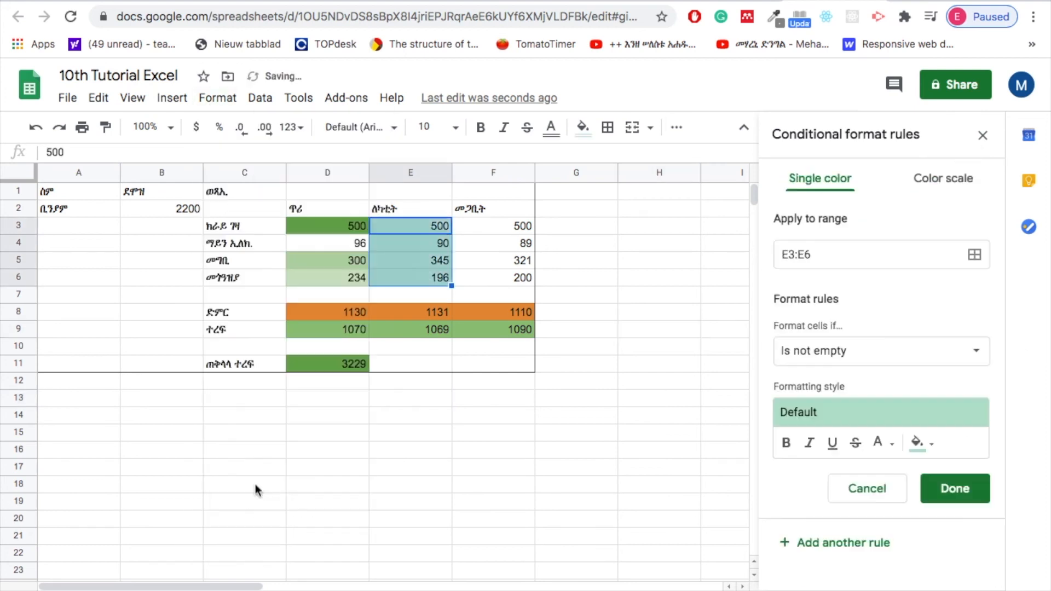
click(935, 180)
click(962, 422)
click(958, 164)
click(962, 568)
click(869, 406)
Select the መጋቢት expenses in F3:F6 and save the open color scale rule for E3:E6.
click(493, 260)
click(493, 227)
drag(492, 227, 494, 278)
click(218, 99)
click(317, 477)
scroll(931, 471, down, 3)
click(952, 516)
Apply a color scale conditional format to F3:F6 from white at the minimum to dark green 1 at the maximum, and close the rules.
click(217, 99)
click(263, 483)
click(934, 179)
click(959, 424)
click(957, 164)
click(962, 568)
click(870, 407)
scroll(926, 471, down, 3)
click(959, 528)
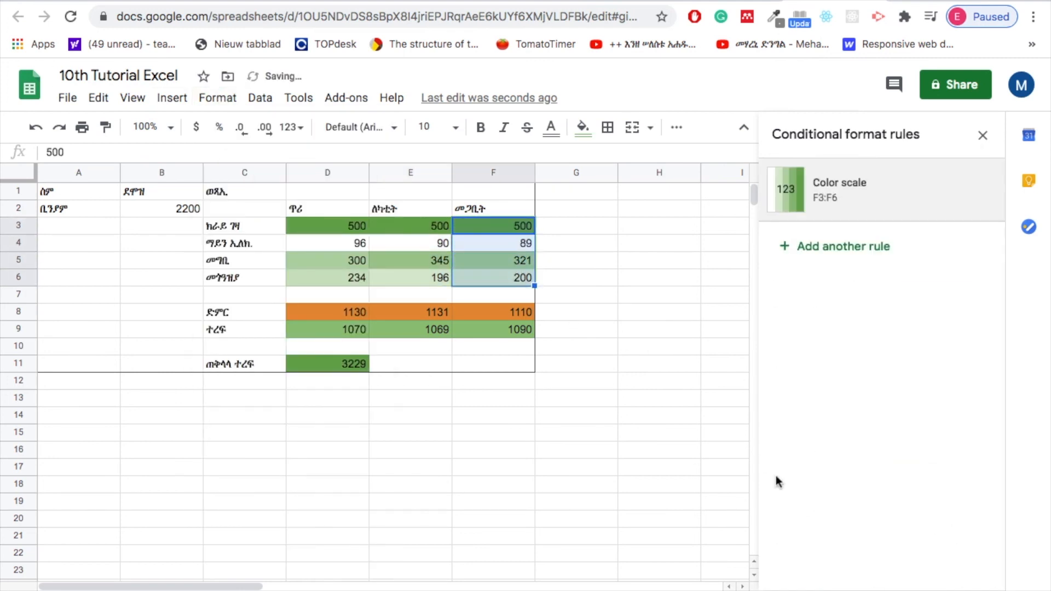
click(472, 413)
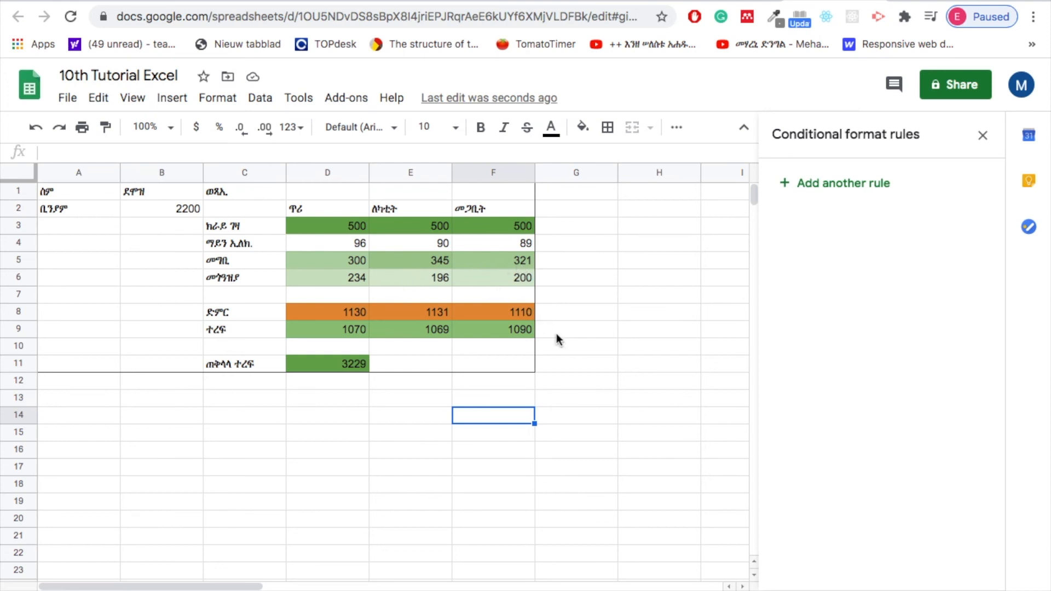
click(983, 135)
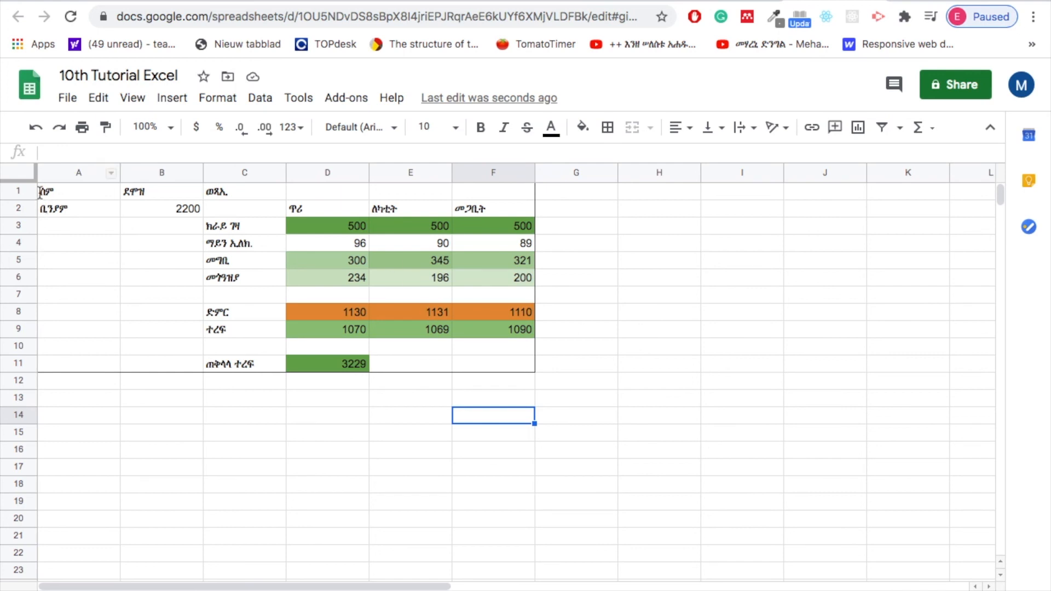
Bold the header text in A1:F2, trying font size 14 before settling on size 12.
drag(62, 197, 520, 205)
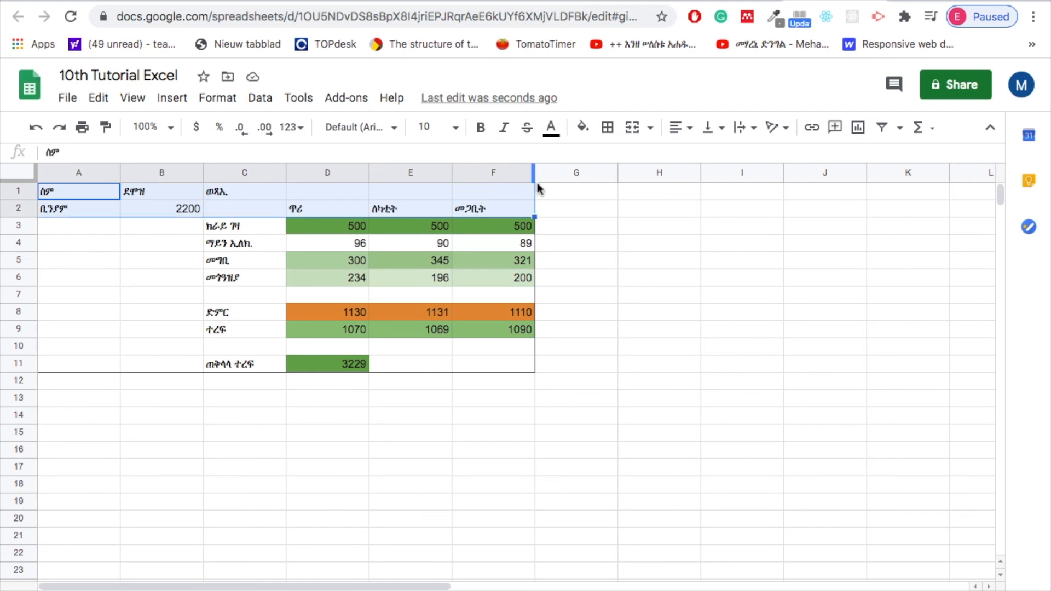
click(456, 129)
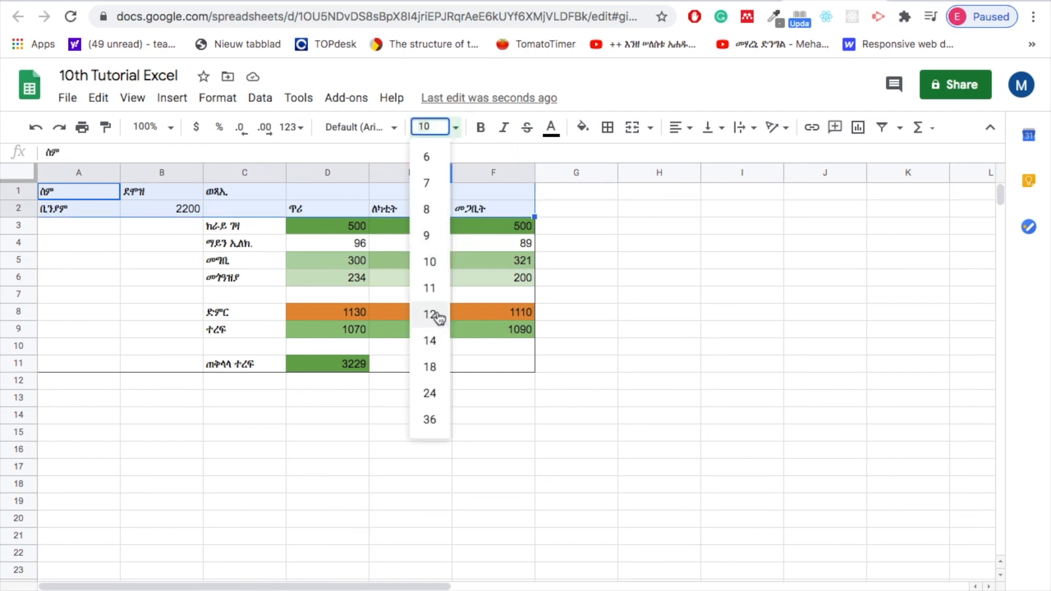
click(430, 341)
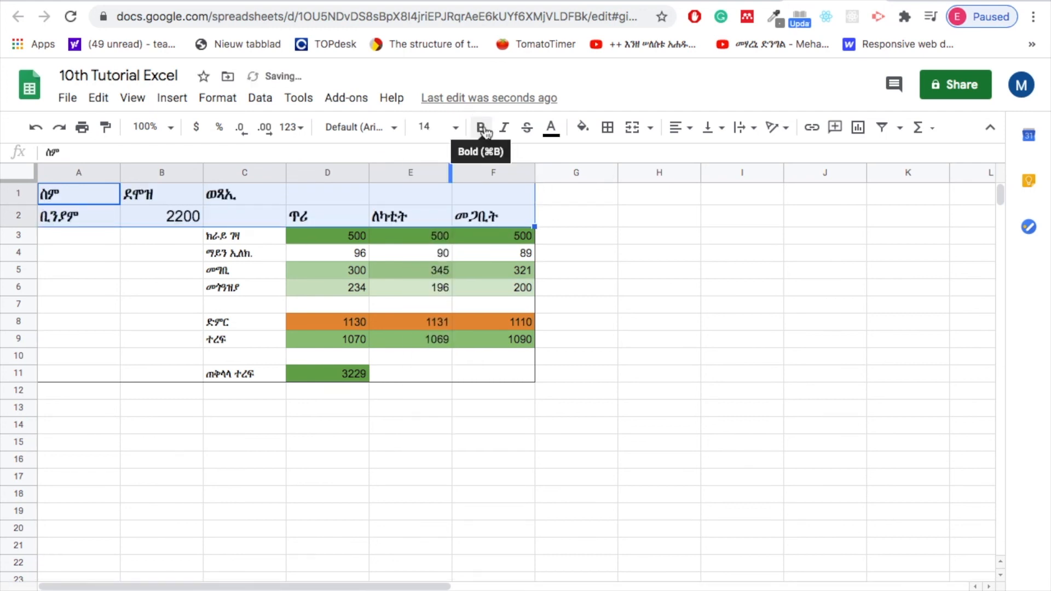
click(482, 129)
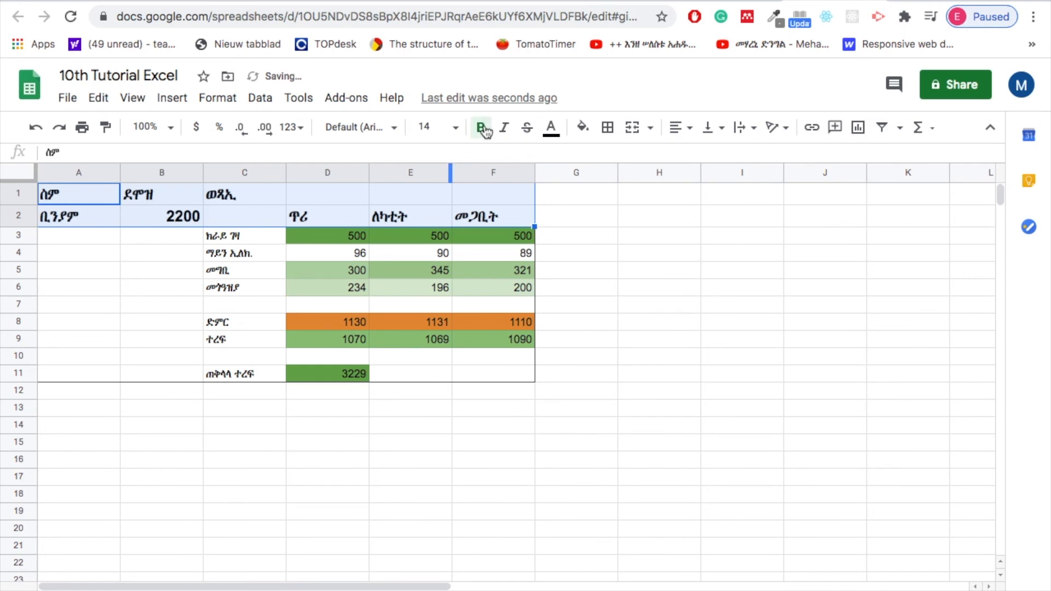
click(164, 234)
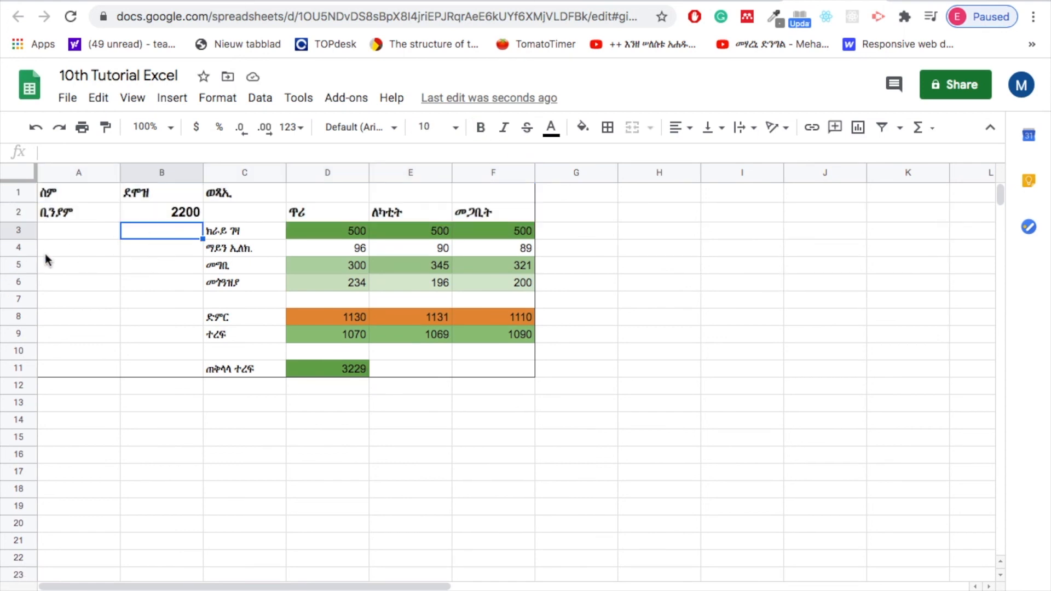
Format the salary in B2 as dollar currency with no decimal places.
click(165, 214)
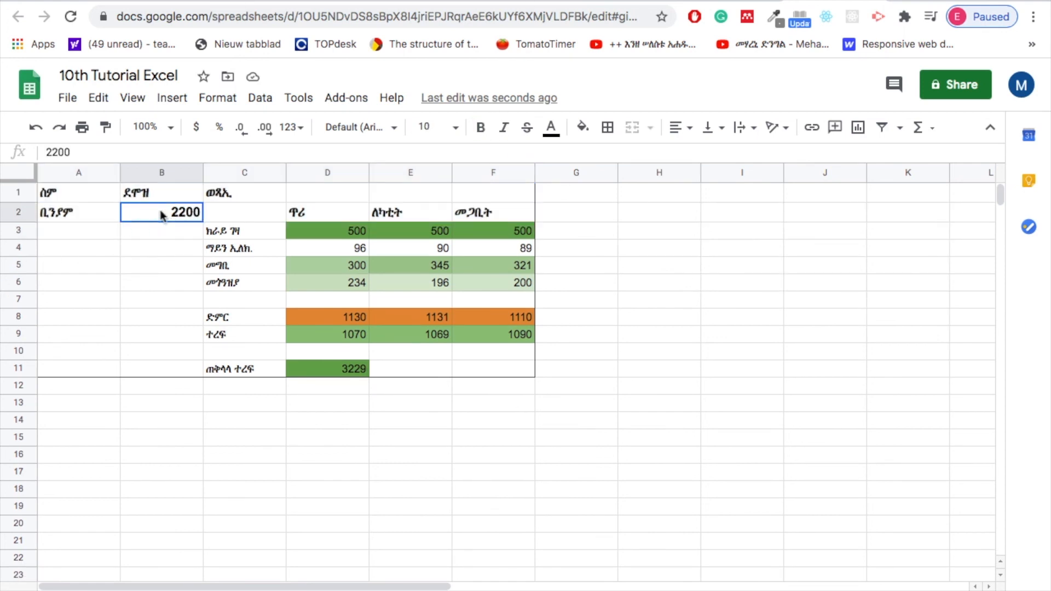
click(197, 129)
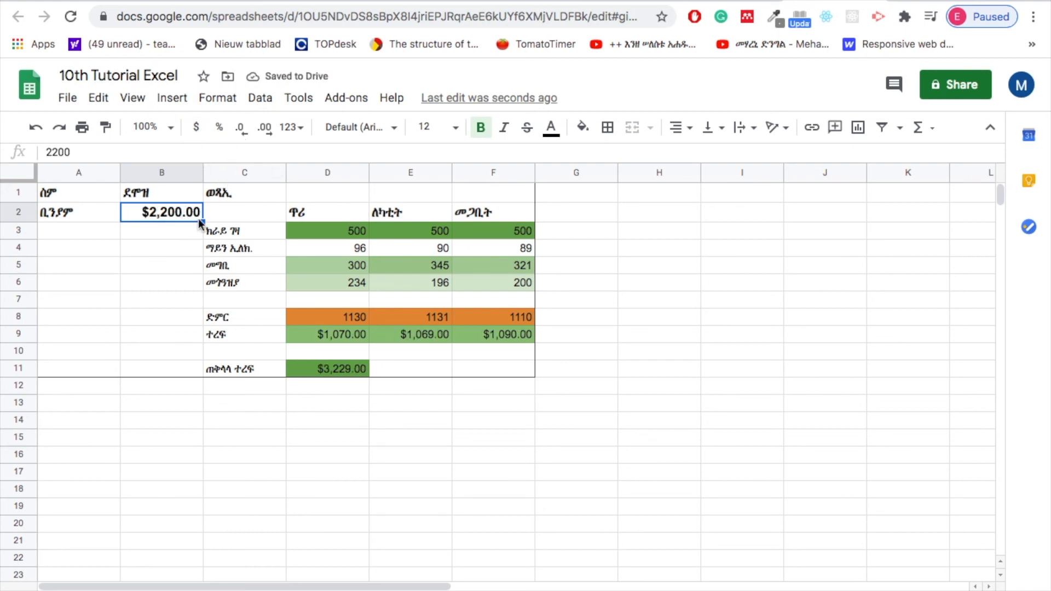
click(242, 132)
click(242, 131)
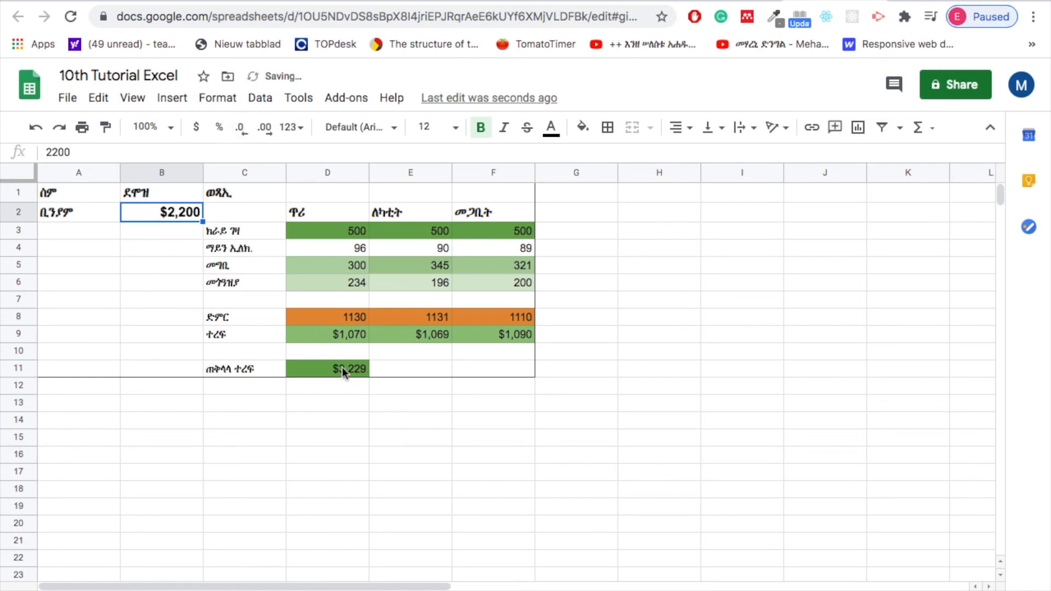
click(395, 408)
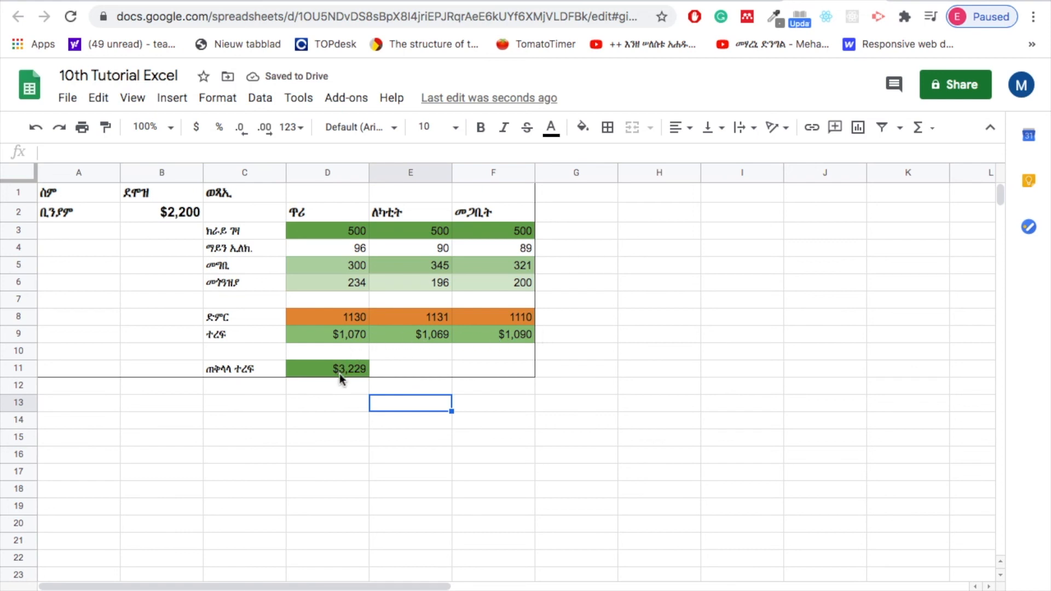
Format the expenses and ድምር totals in D3:F8 as dollar currency with no decimal places.
click(333, 230)
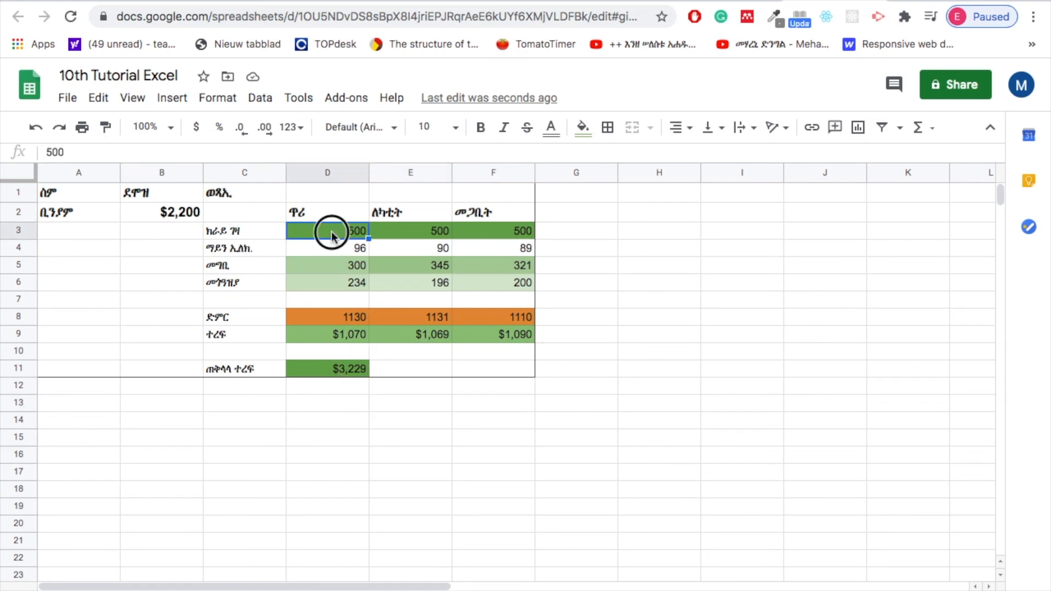
drag(460, 244, 517, 316)
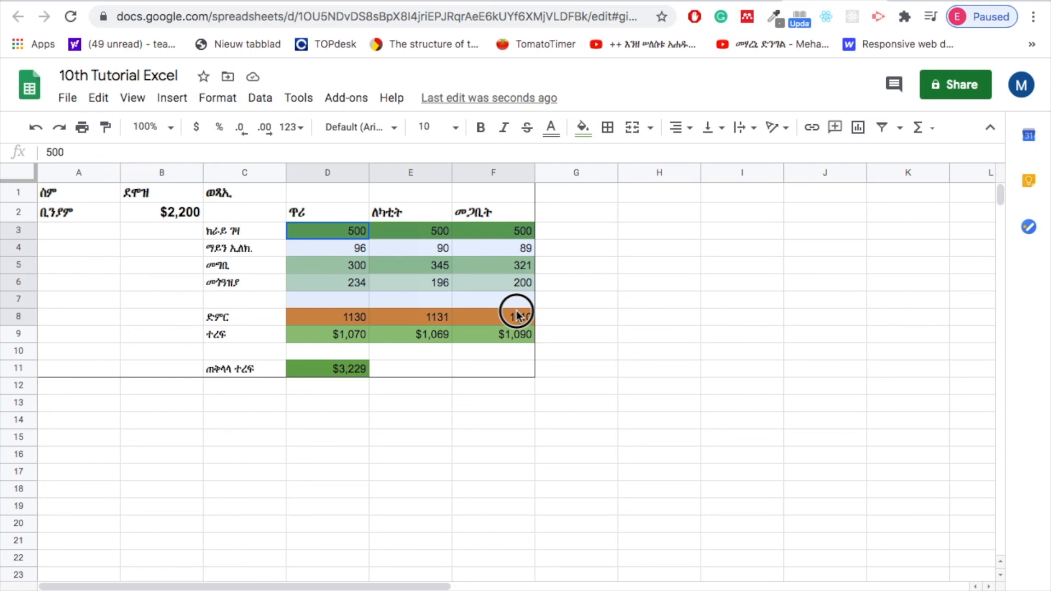
click(196, 127)
click(242, 132)
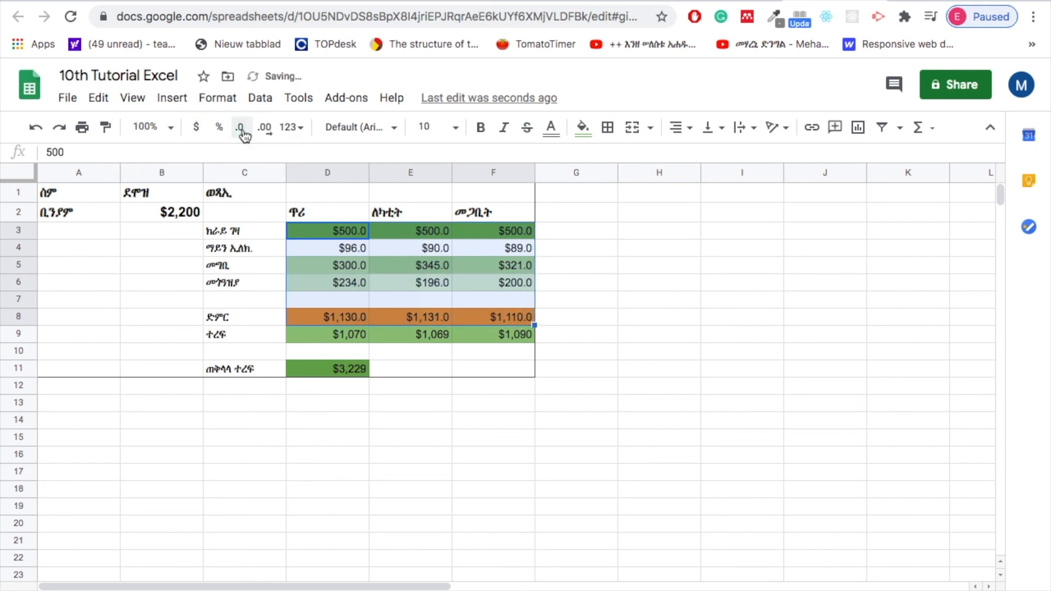
click(242, 131)
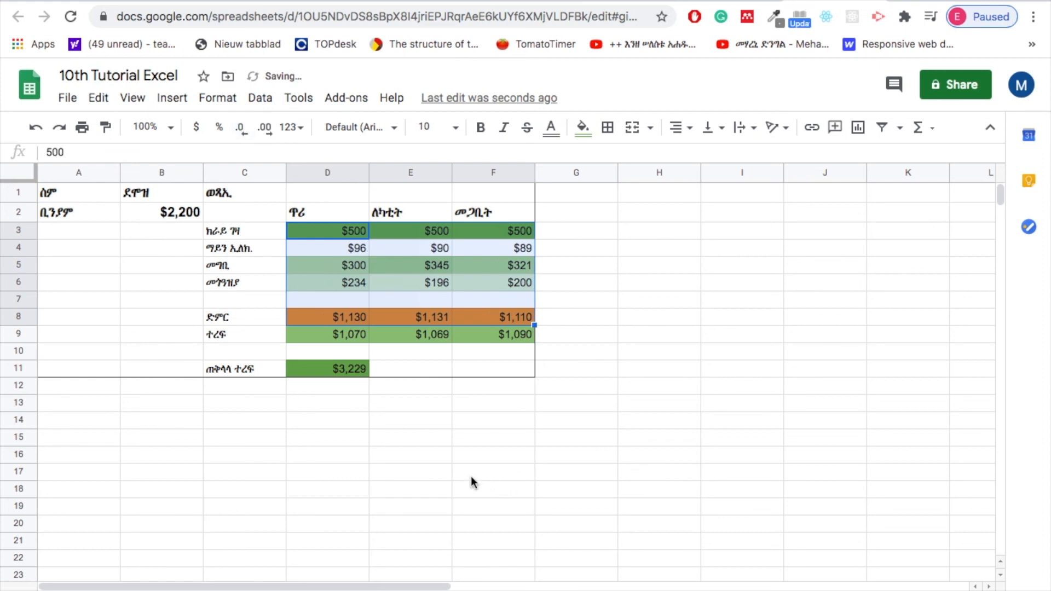
click(450, 465)
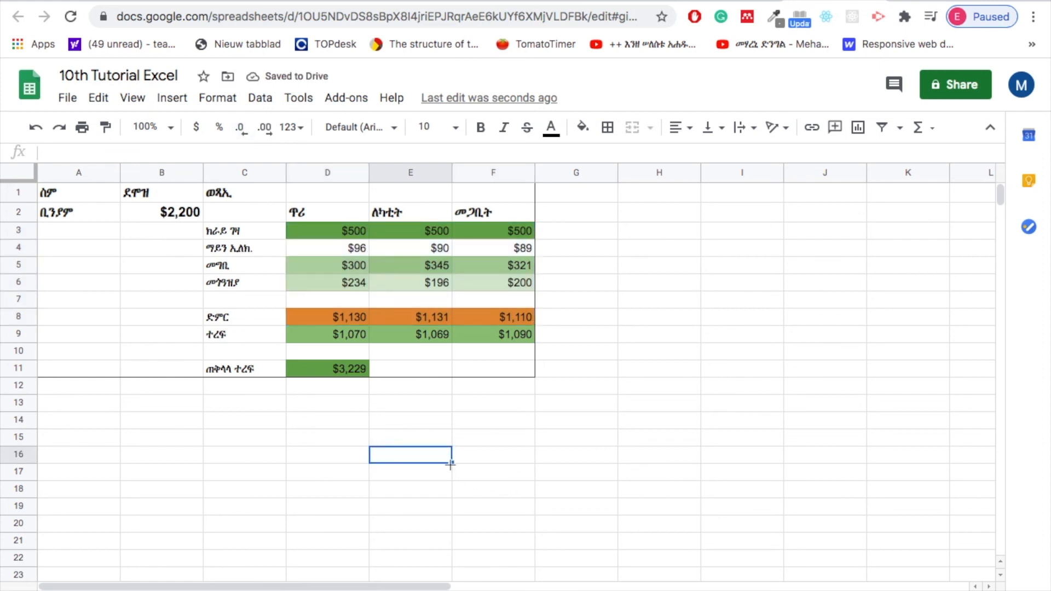
Fill the header rows A1:F2 with light yellow 1.
drag(58, 195, 487, 211)
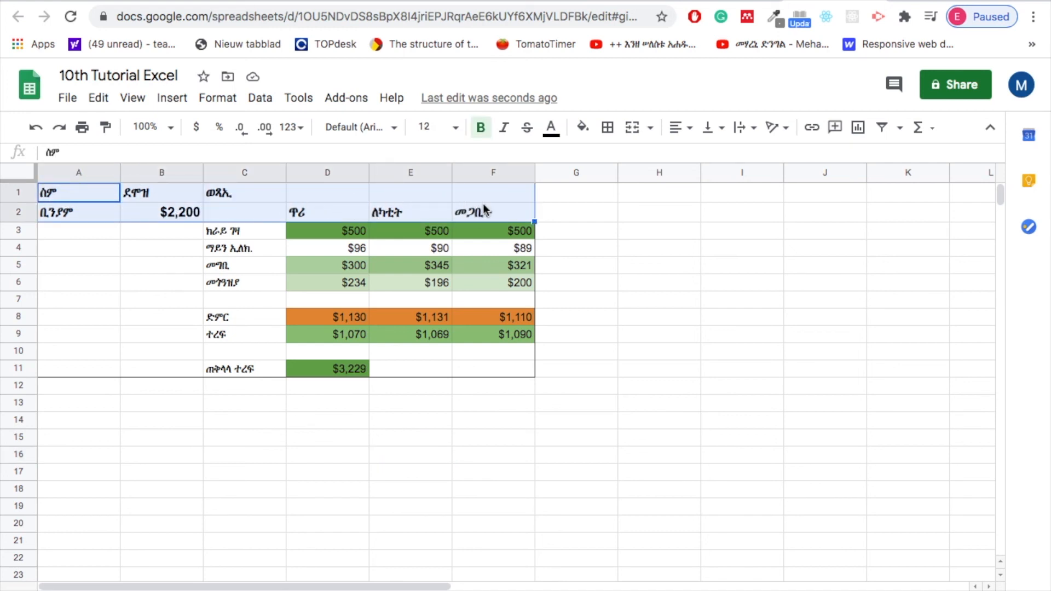
click(583, 128)
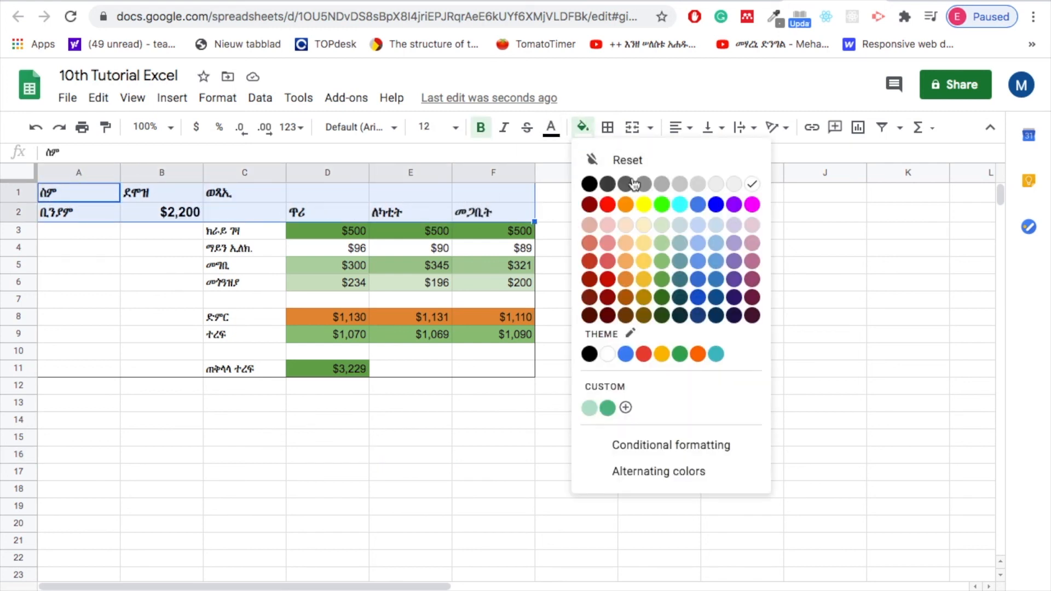
click(644, 261)
click(572, 409)
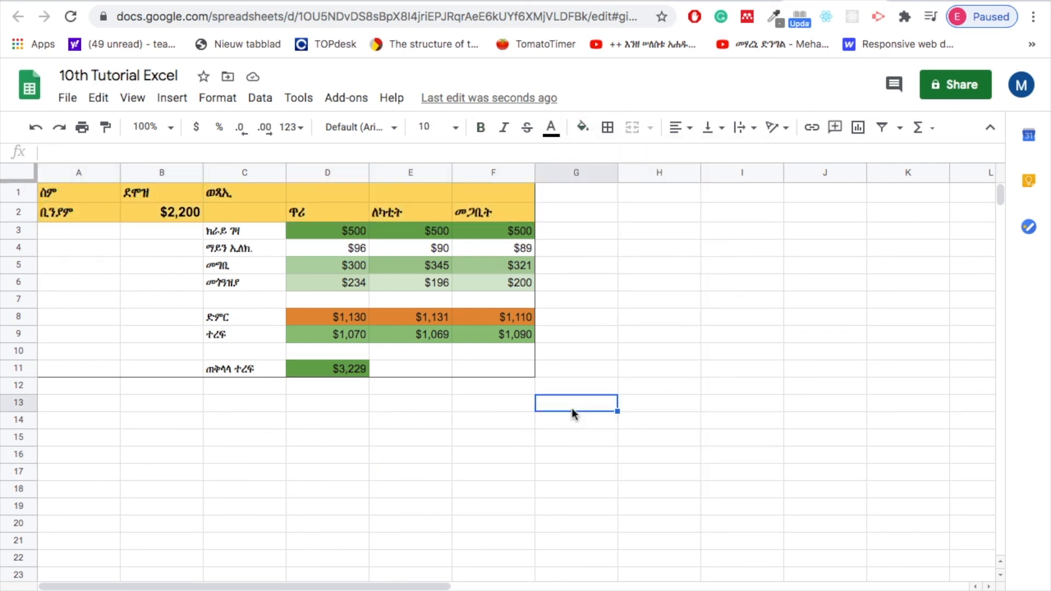
Widen column G and enter the title ናይ ሰለስተ ወርሒ ጽብጻብ in G1.
click(572, 193)
drag(617, 173, 537, 192)
text(ናይ ሰለስተ ወርሒ ጽብጻብ)
click(583, 128)
click(698, 294)
key(super+z)
Color the G1 title text blue, enlarge it and make it bold.
click(551, 128)
click(634, 197)
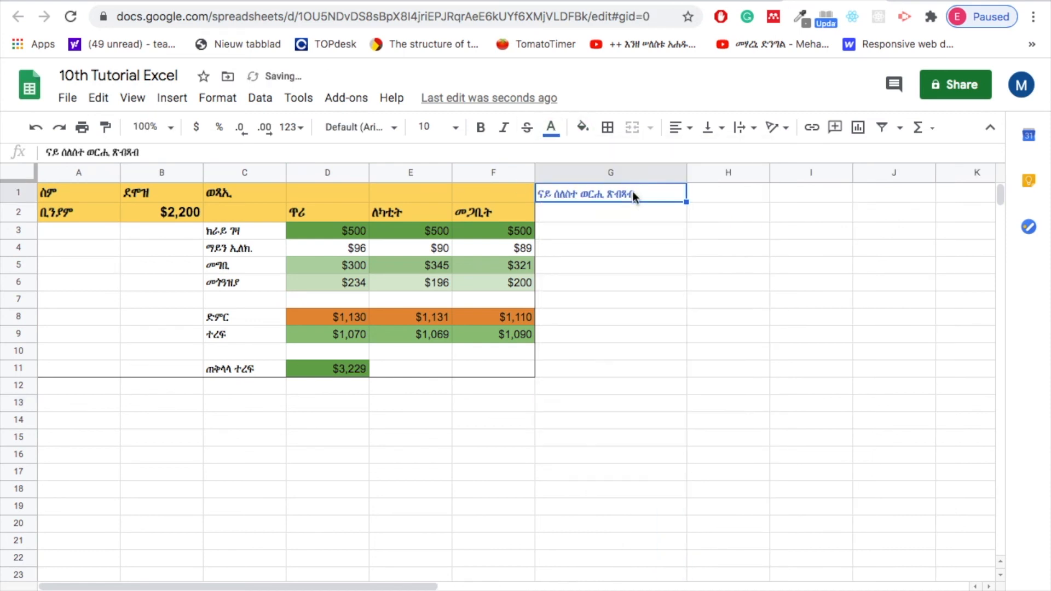
click(98, 398)
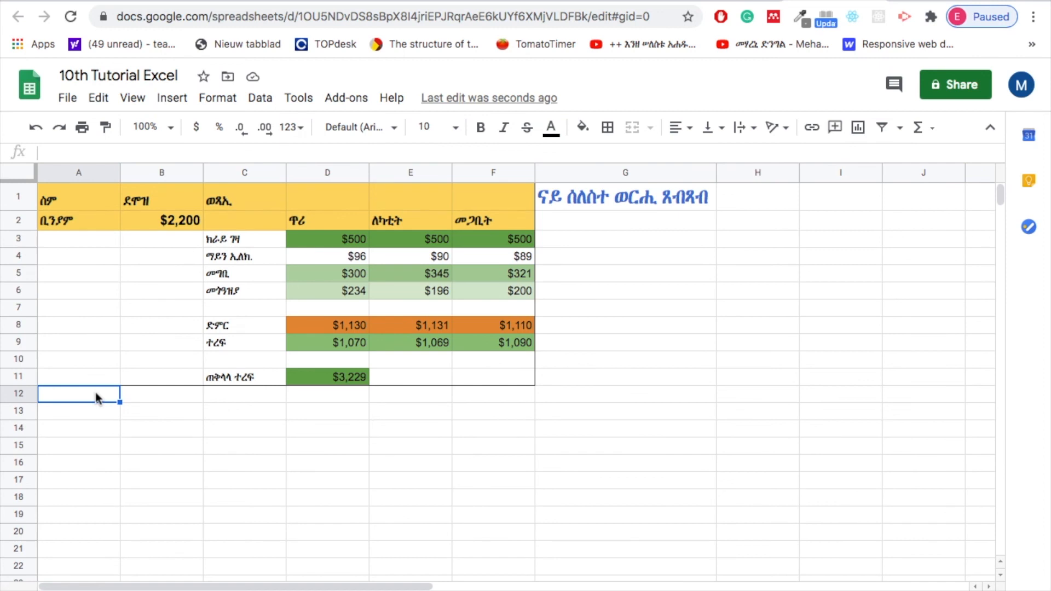